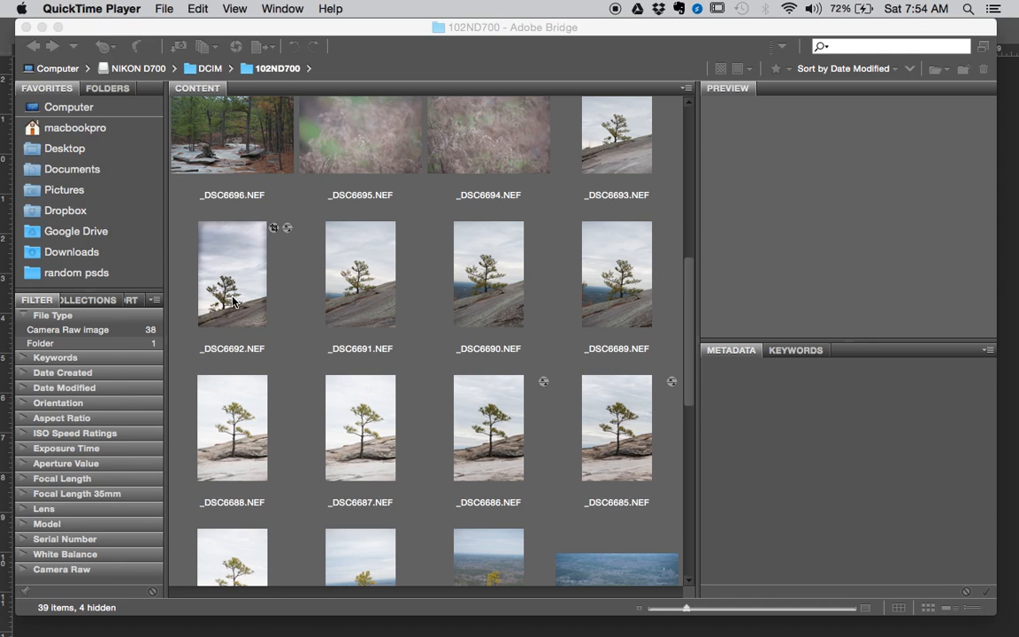
# Step: Open _DSC6692.NEF in Camera Raw and reset its image settings to Camera Raw Defaults
pyautogui.click(228, 306)
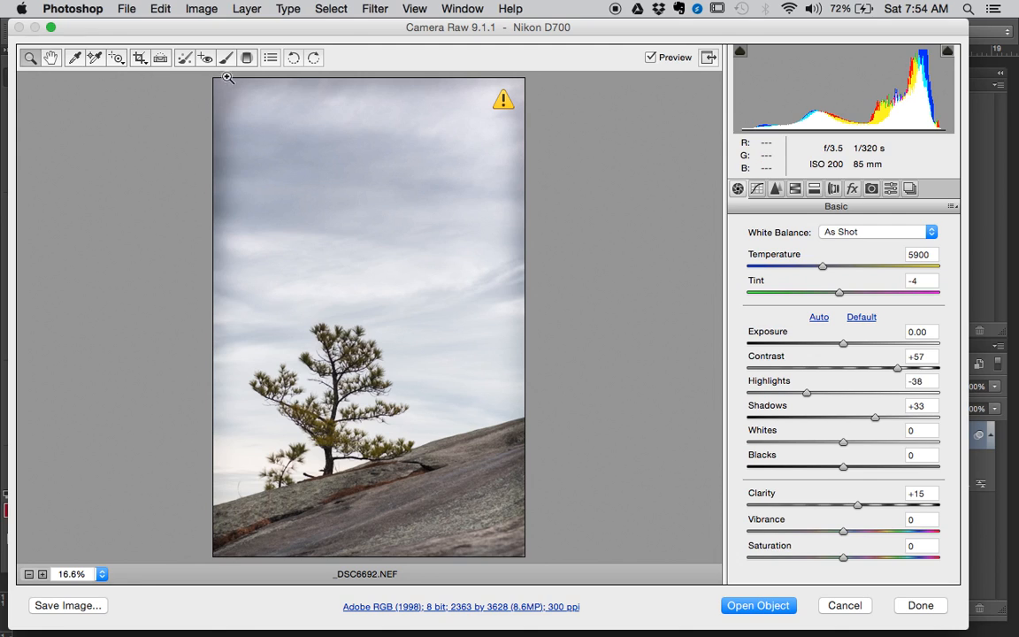
pyautogui.moveTo(353, 27); pyautogui.dragTo(356, 27)
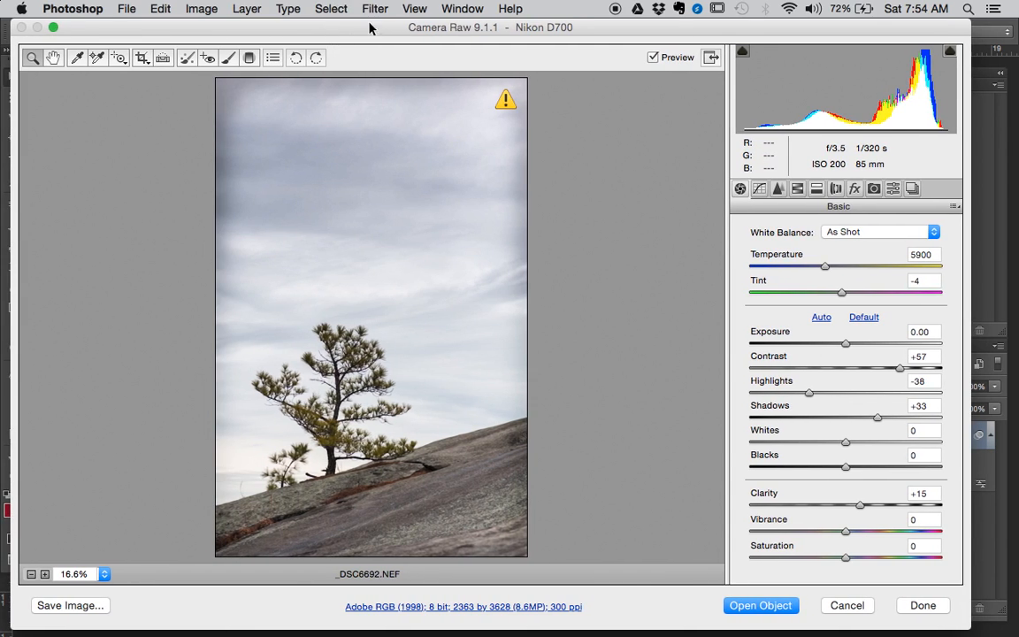
pyautogui.click(836, 192)
pyautogui.click(740, 190)
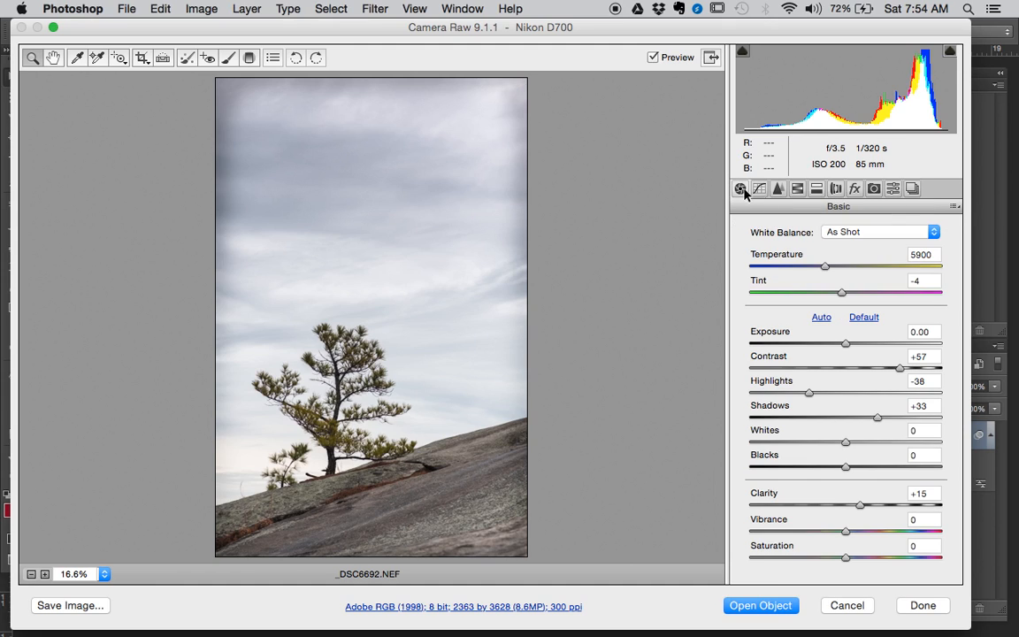
pyautogui.click(954, 206)
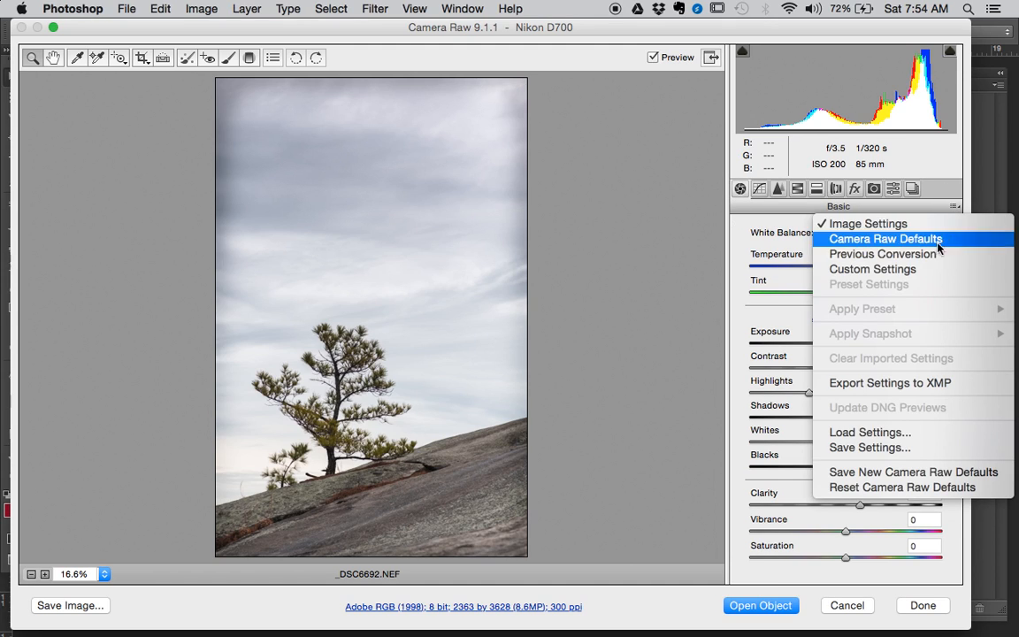
pyautogui.click(929, 237)
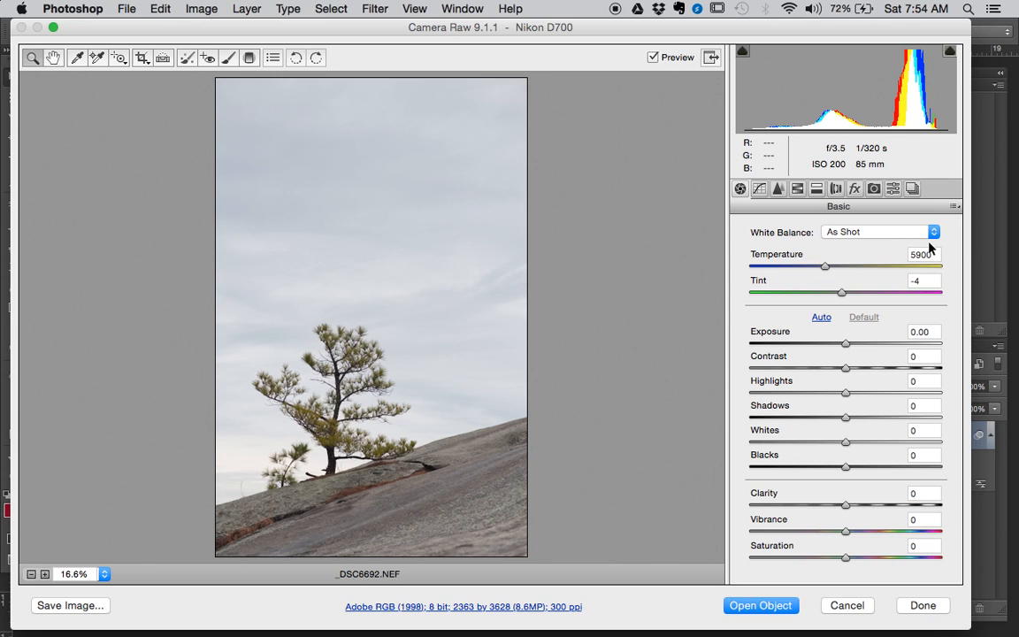
# Step: Try the lens profile corrections on the photo
pyautogui.click(836, 191)
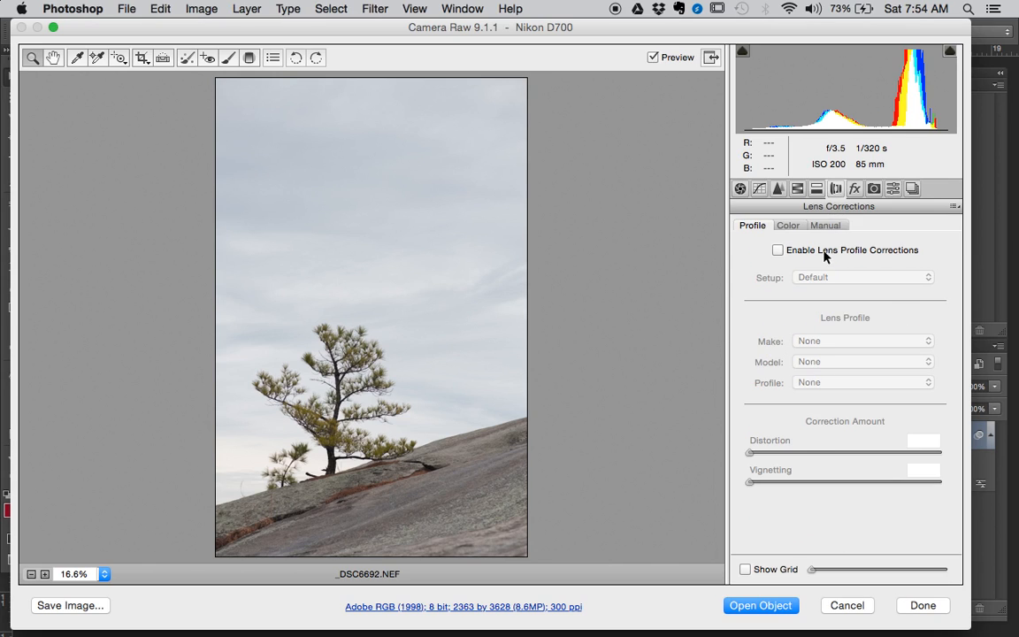
pyautogui.click(778, 249)
pyautogui.click(778, 249)
# Step: Set the basic adjustments to Exposure -0.20, Contrast +36, Clarity +18 and Shadows +19
pyautogui.click(740, 189)
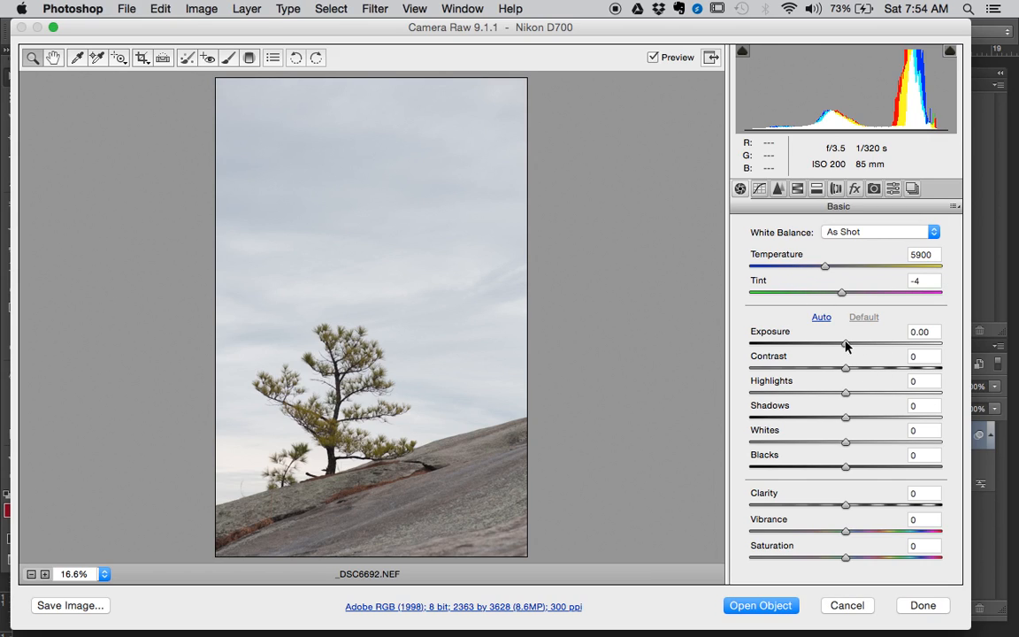
pyautogui.moveTo(844, 346); pyautogui.dragTo(840, 348)
pyautogui.click(882, 368)
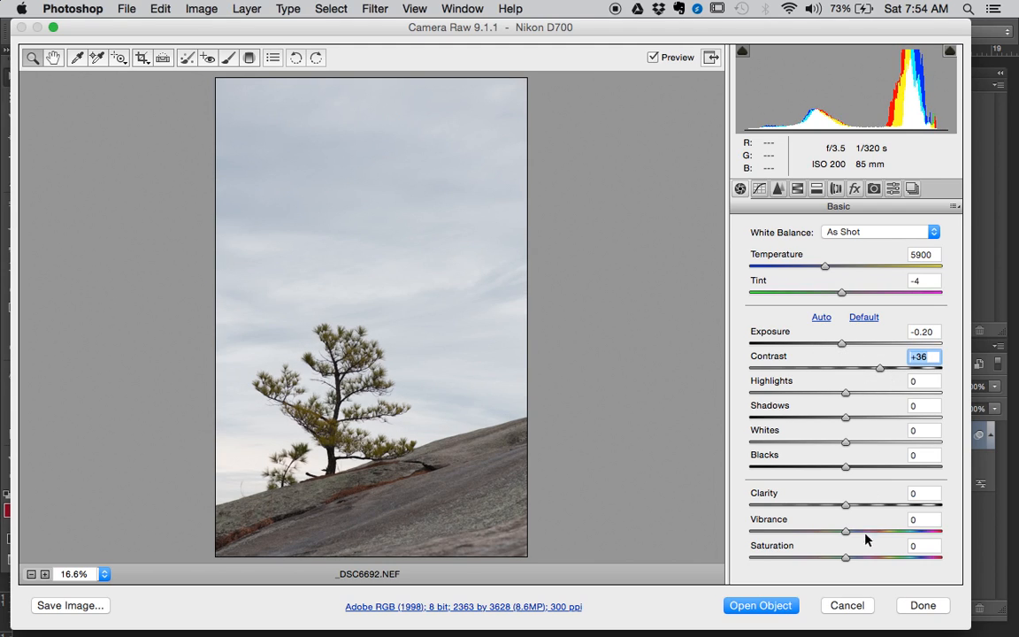
pyautogui.click(862, 506)
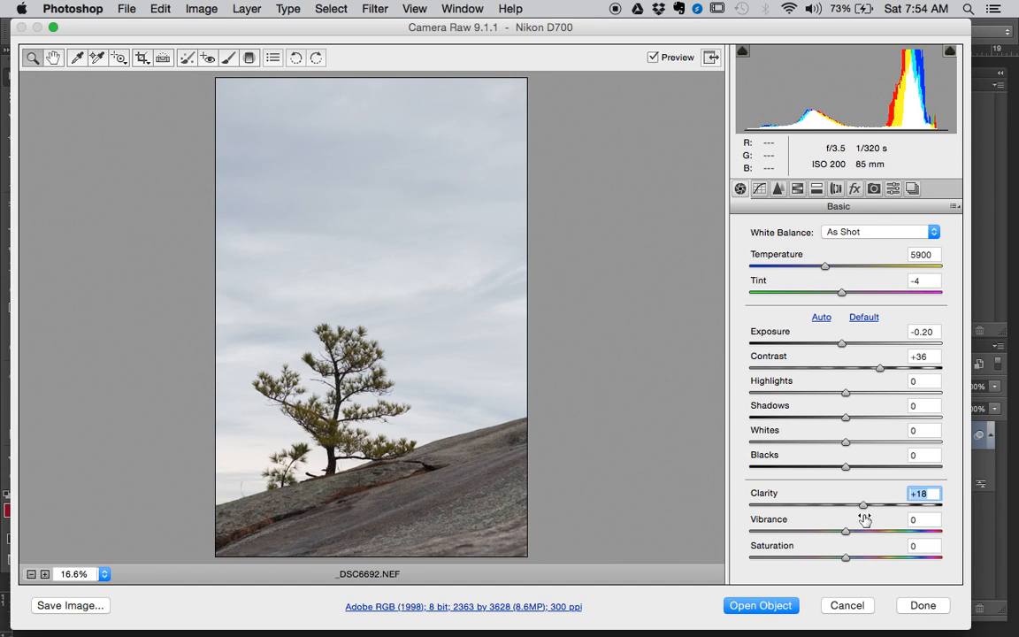
pyautogui.click(863, 418)
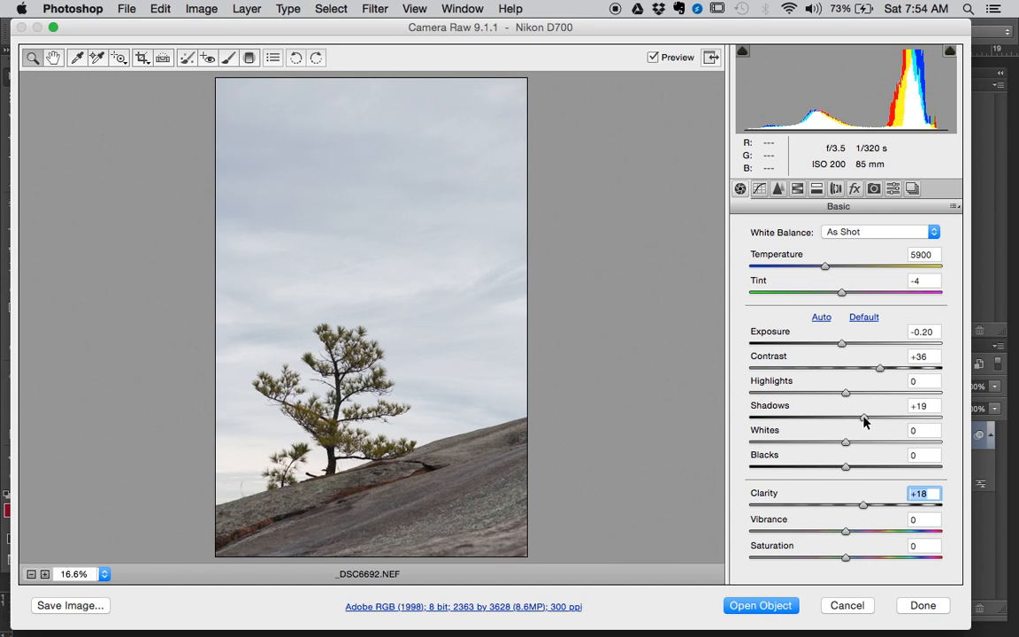
pyautogui.click(141, 58)
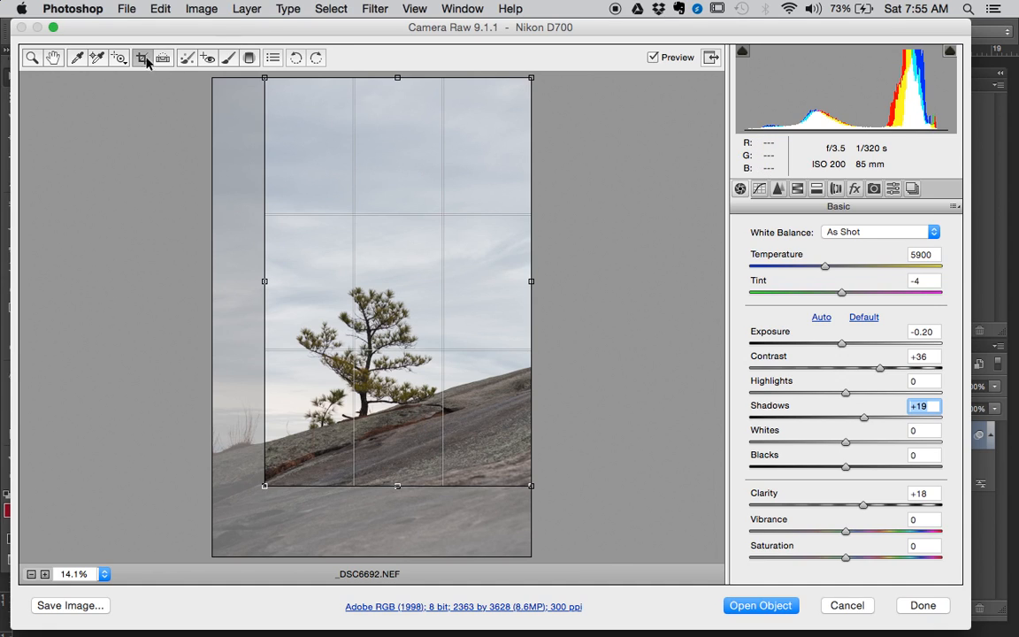
pyautogui.click(32, 57)
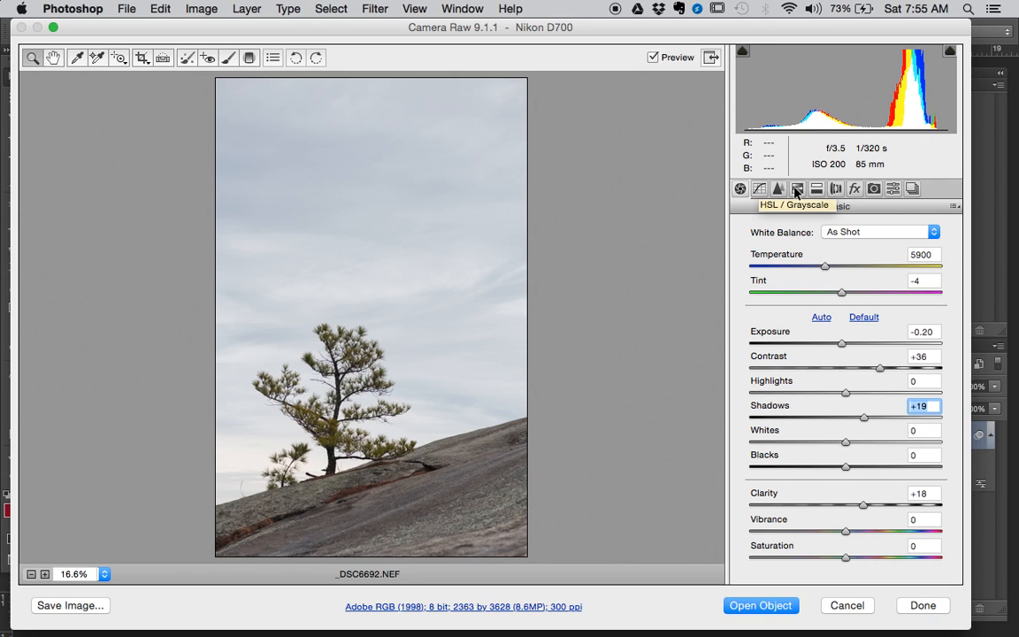
# Step: Add a vertical graduated filter from the photo's top edge to its bottom edge, with Contrast +49 and increased Clarity
pyautogui.click(250, 58)
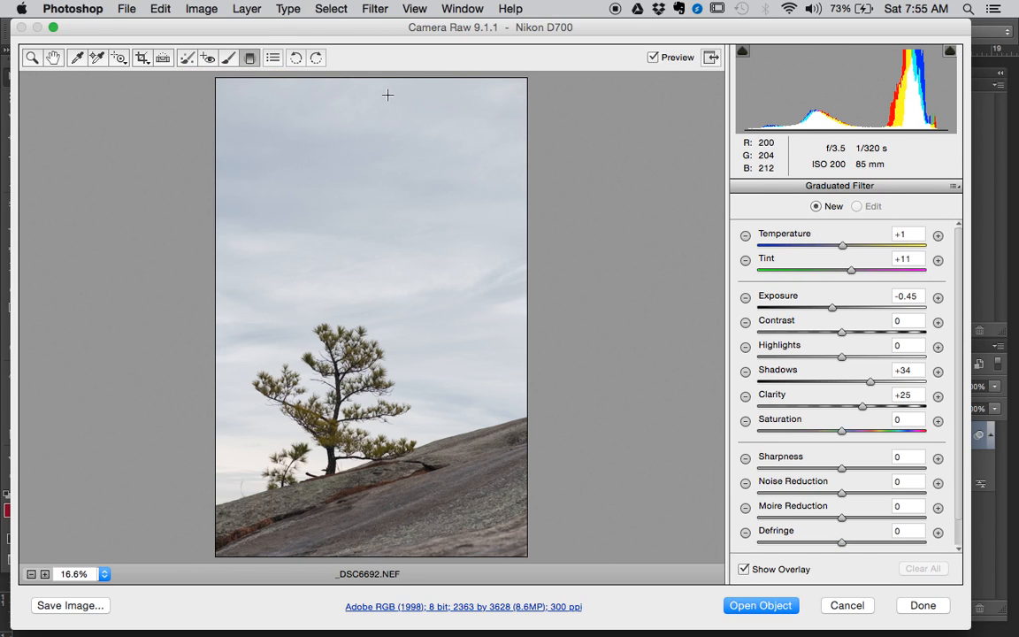
pyautogui.moveTo(395, 76); pyautogui.dragTo(395, 558)
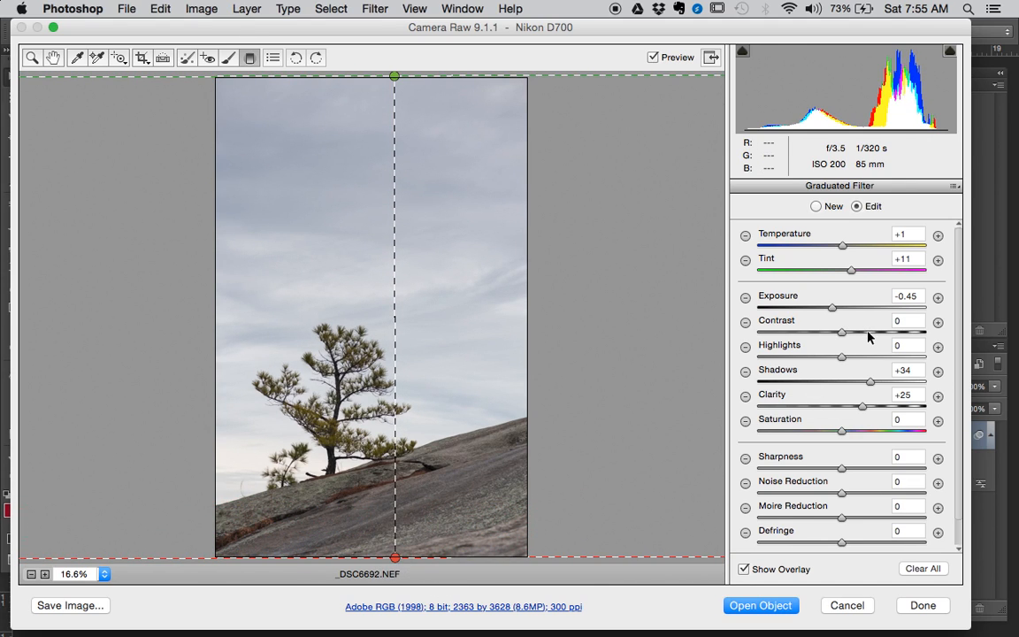
pyautogui.moveTo(868, 336); pyautogui.dragTo(871, 336)
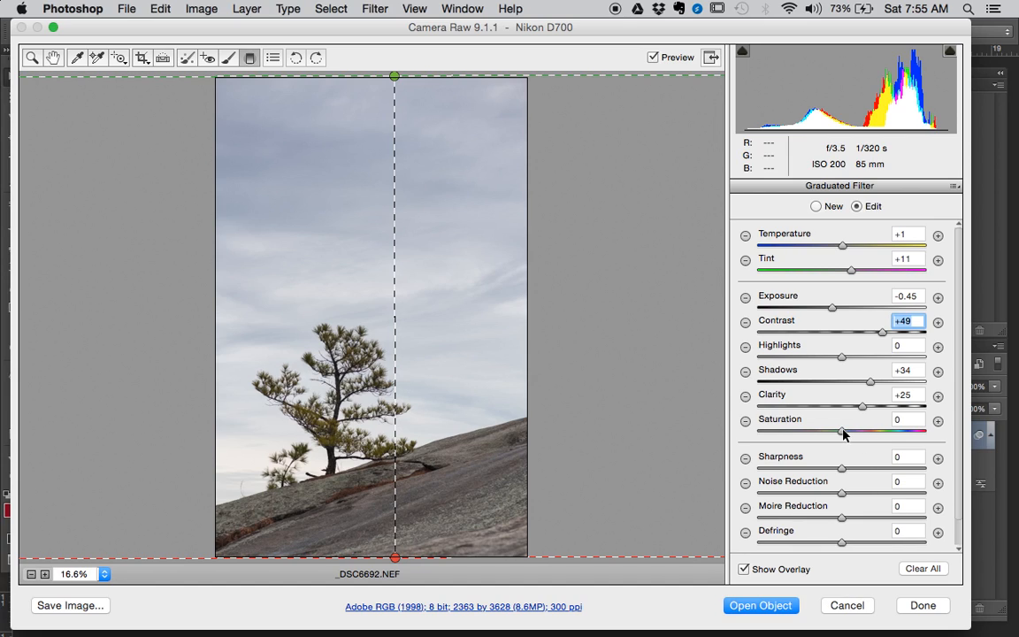
pyautogui.moveTo(864, 407); pyautogui.dragTo(877, 409)
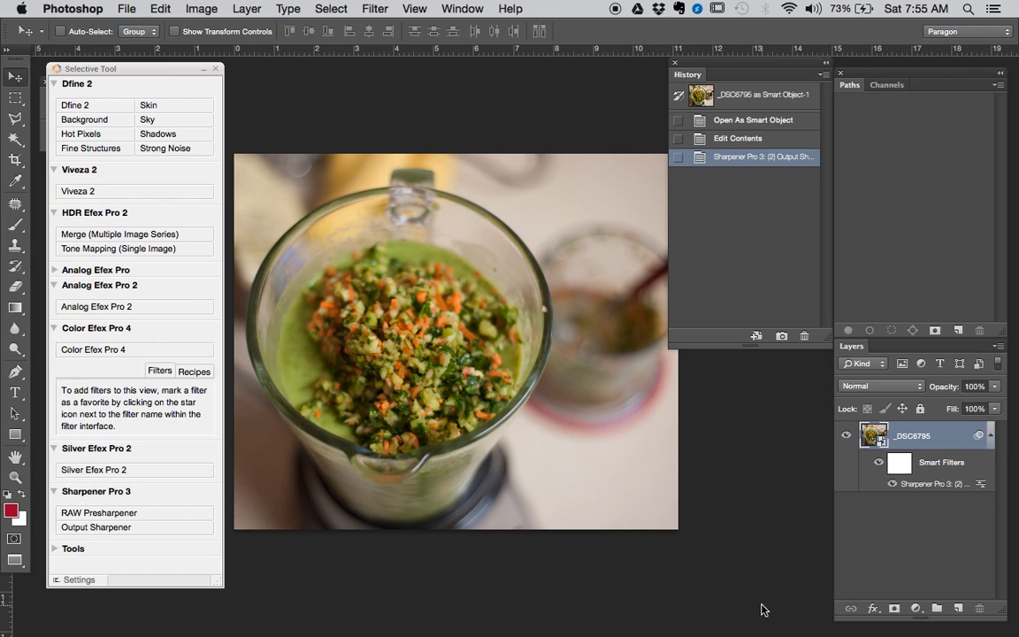
# Step: Open the photo as a smart object in Photoshop and start Silver Efex Pro 2 on it
pyautogui.click(761, 606)
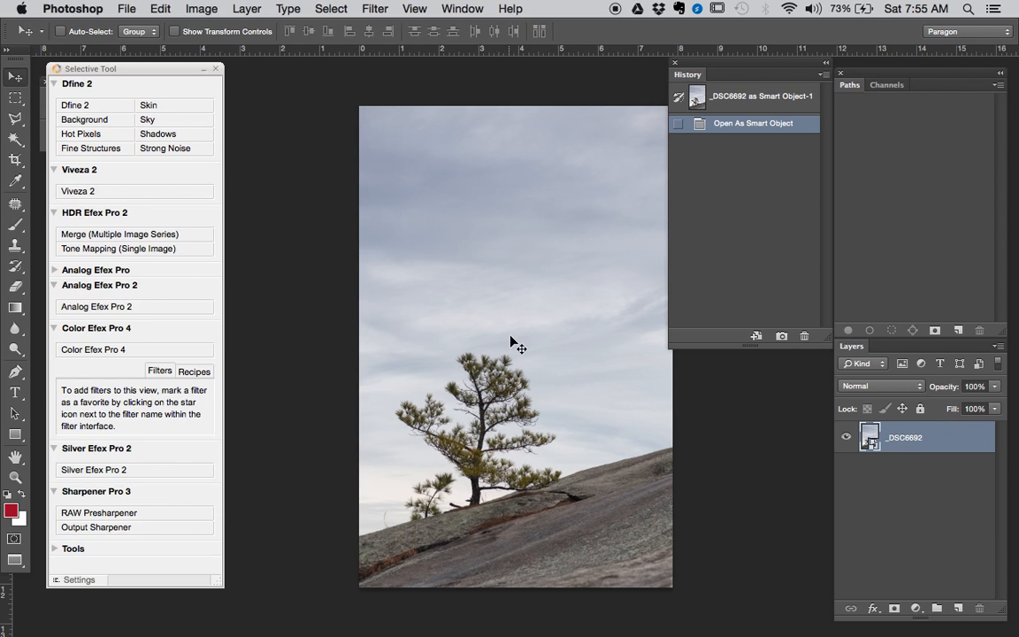
pyautogui.moveTo(529, 334); pyautogui.dragTo(469, 310)
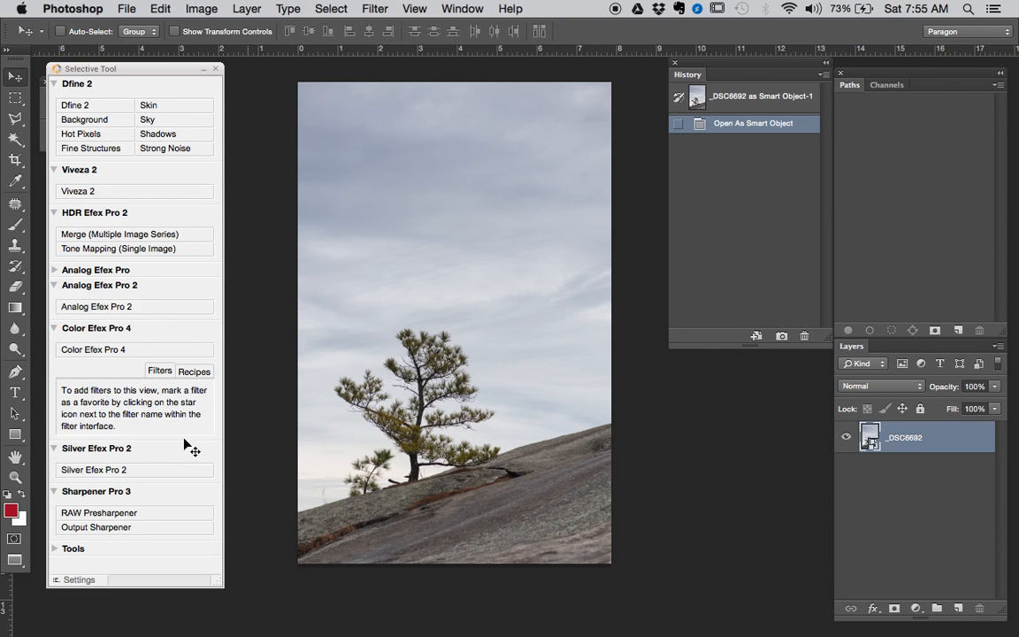
pyautogui.click(129, 469)
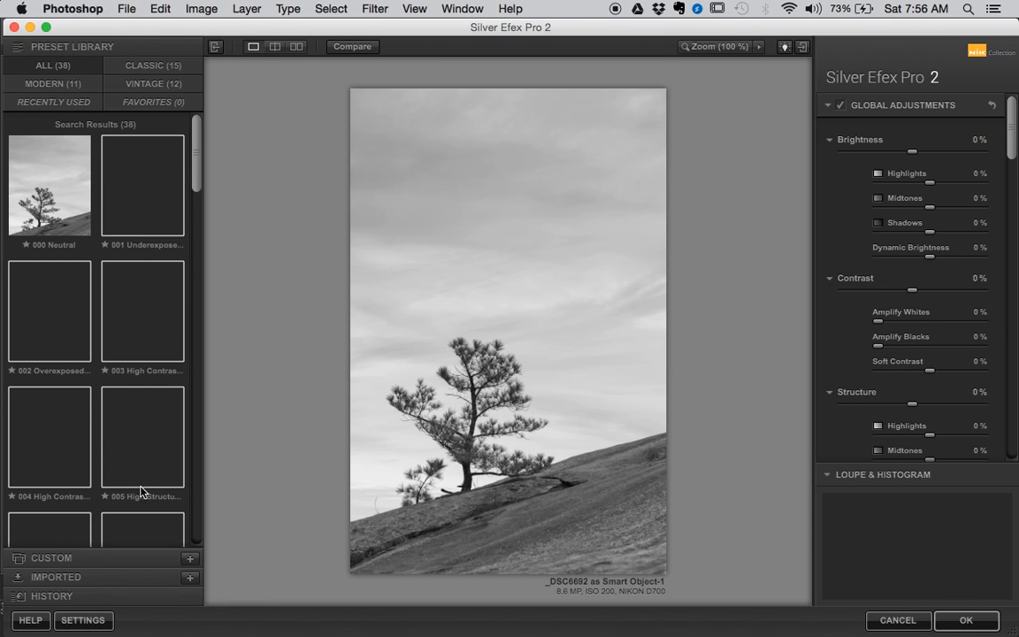
# Step: Set brightness Midtones to -100%, Highlights to 10% and slightly lower Shadows; set Contrast to 23%, Amplify Blacks to 10% and Soft Contrast to -13%
pyautogui.moveTo(927, 211); pyautogui.dragTo(843, 211)
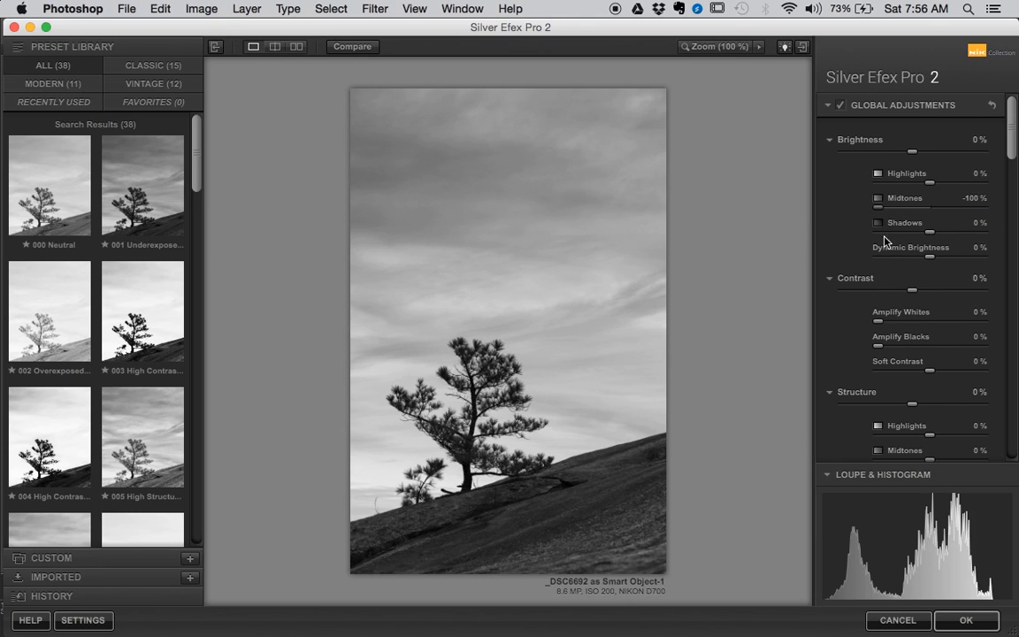
pyautogui.moveTo(928, 232); pyautogui.dragTo(920, 231)
pyautogui.moveTo(929, 182); pyautogui.dragTo(935, 185)
pyautogui.moveTo(914, 295); pyautogui.dragTo(928, 292)
pyautogui.moveTo(881, 350); pyautogui.dragTo(926, 371)
# Step: Apply the Kodak 100 TMAX Pro film type to the photo
pyautogui.moveTo(1010, 152); pyautogui.dragTo(1010, 269)
pyautogui.click(919, 163)
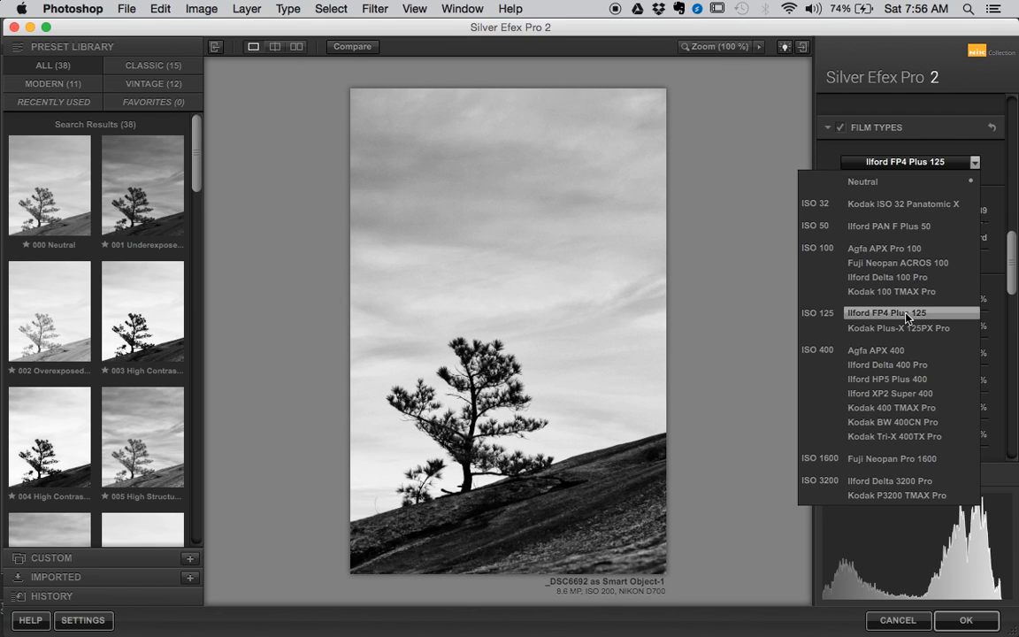
pyautogui.click(906, 291)
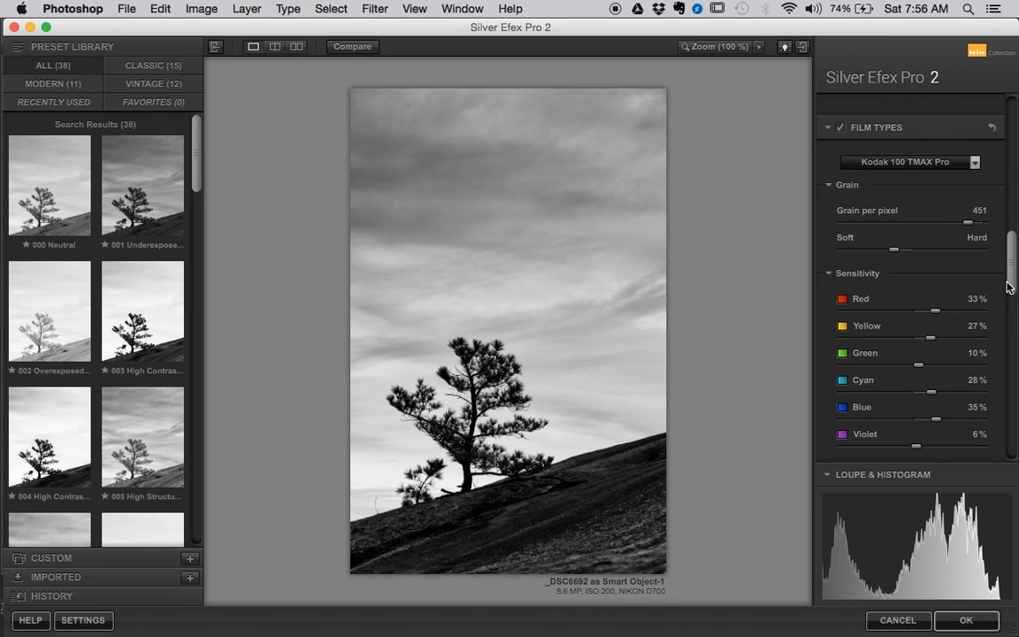
# Step: Lower the film's Cyan sensitivity to -95% and Blue to -26%, and make the grain softer
pyautogui.scroll(-3, 1011, 277)
pyautogui.moveTo(935, 346); pyautogui.dragTo(845, 313)
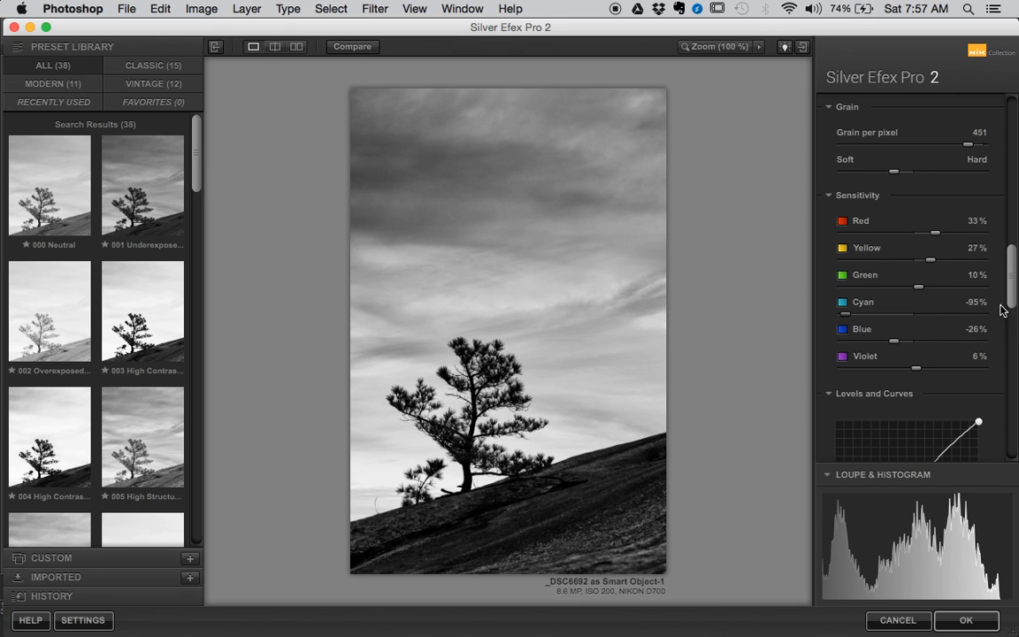
pyautogui.moveTo(1012, 299); pyautogui.dragTo(1012, 273)
pyautogui.moveTo(894, 314); pyautogui.dragTo(850, 312)
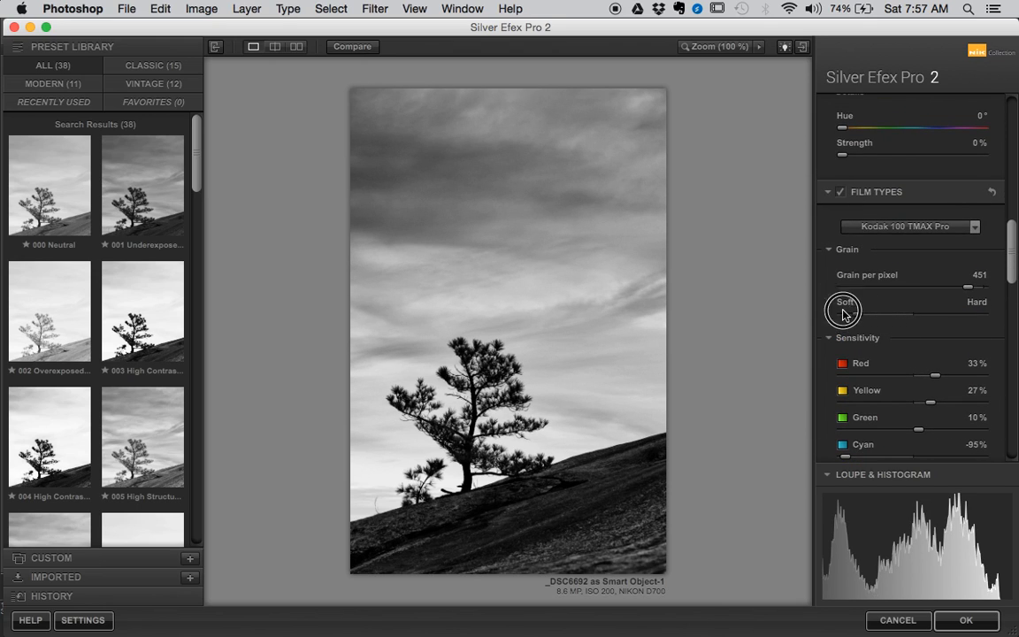
# Step: Set the structure Midtones to 10%
pyautogui.scroll(5, 1011, 230)
pyautogui.moveTo(1011, 230); pyautogui.dragTo(1012, 168)
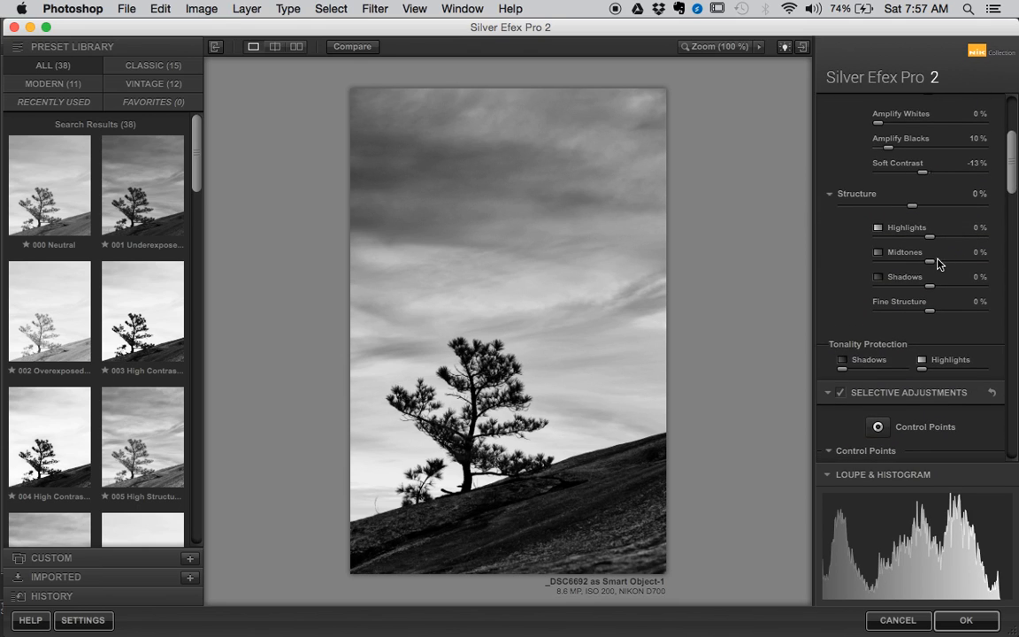
pyautogui.moveTo(934, 265); pyautogui.dragTo(937, 266)
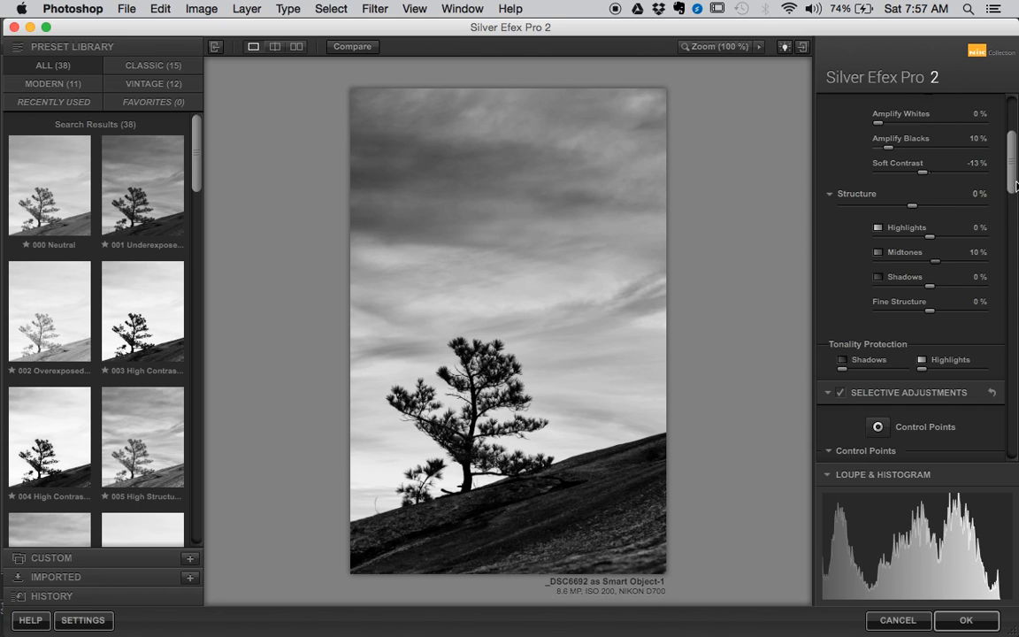
# Step: Set the brightness Shadows to 16% and Amplify Blacks to 27%
pyautogui.moveTo(1012, 188); pyautogui.dragTo(1014, 161)
pyautogui.moveTo(921, 200); pyautogui.dragTo(943, 201)
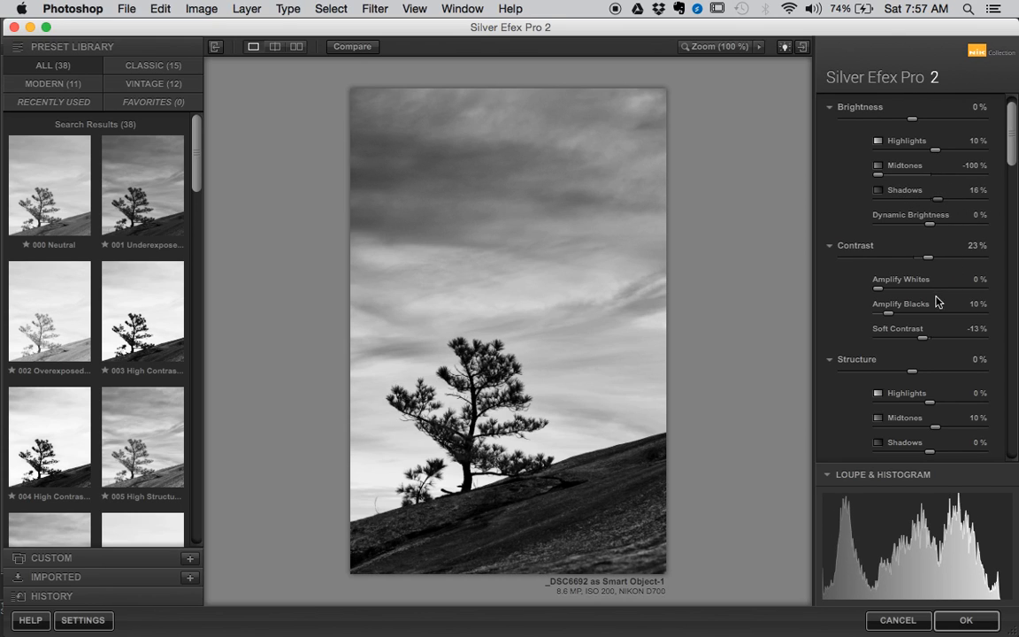
pyautogui.moveTo(1013, 164); pyautogui.dragTo(1012, 184)
pyautogui.moveTo(891, 228)
pyautogui.mouseDown()
pyautogui.moveTo(871, 236)
pyautogui.moveTo(907, 232)
pyautogui.mouseUp()
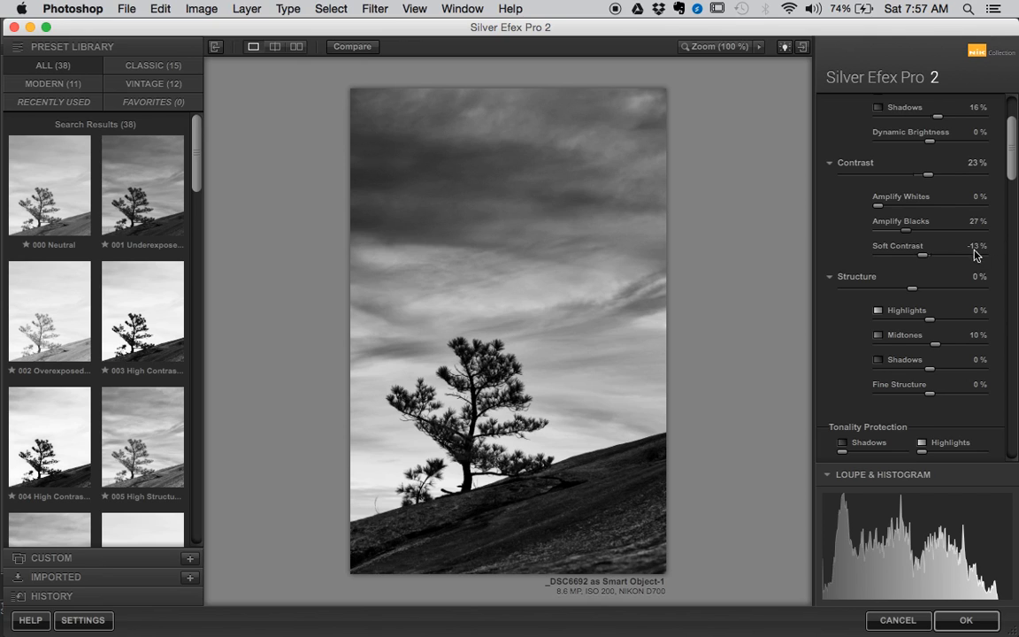
# Step: Compare the orange, yellow, green and blue color filters on the photo and keep the orange filter
pyautogui.moveTo(1012, 172); pyautogui.dragTo(1013, 173)
pyautogui.scroll(-2, 1010, 195)
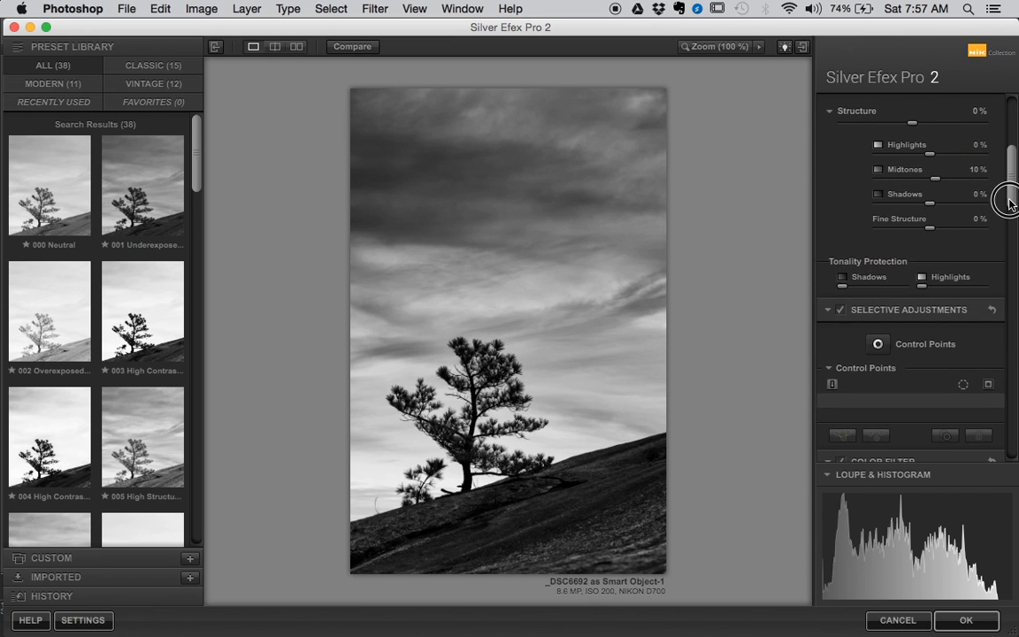
pyautogui.moveTo(1008, 202); pyautogui.dragTo(1006, 226)
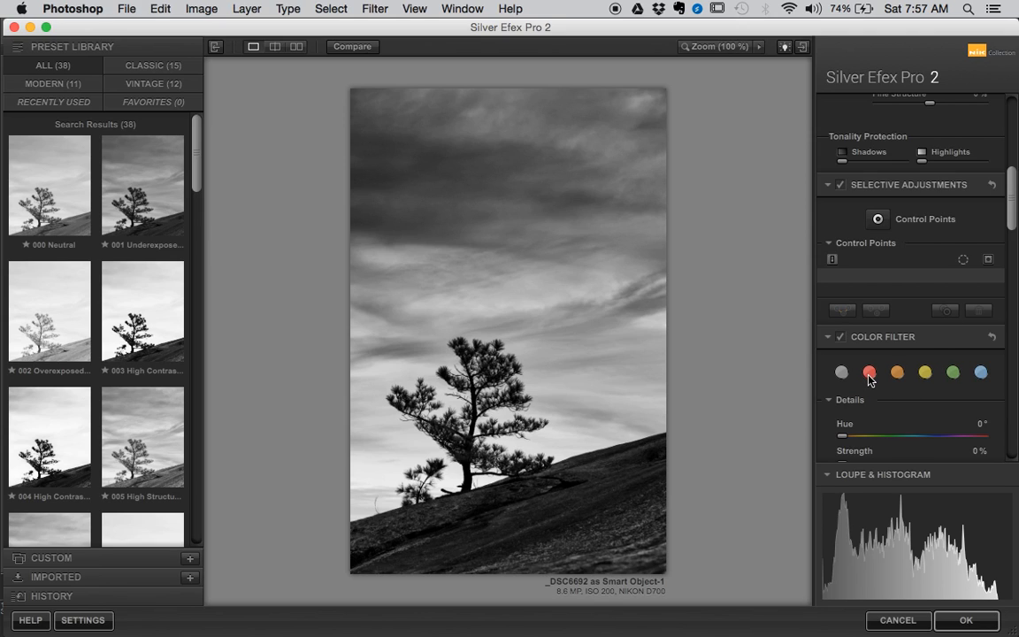
pyautogui.click(898, 377)
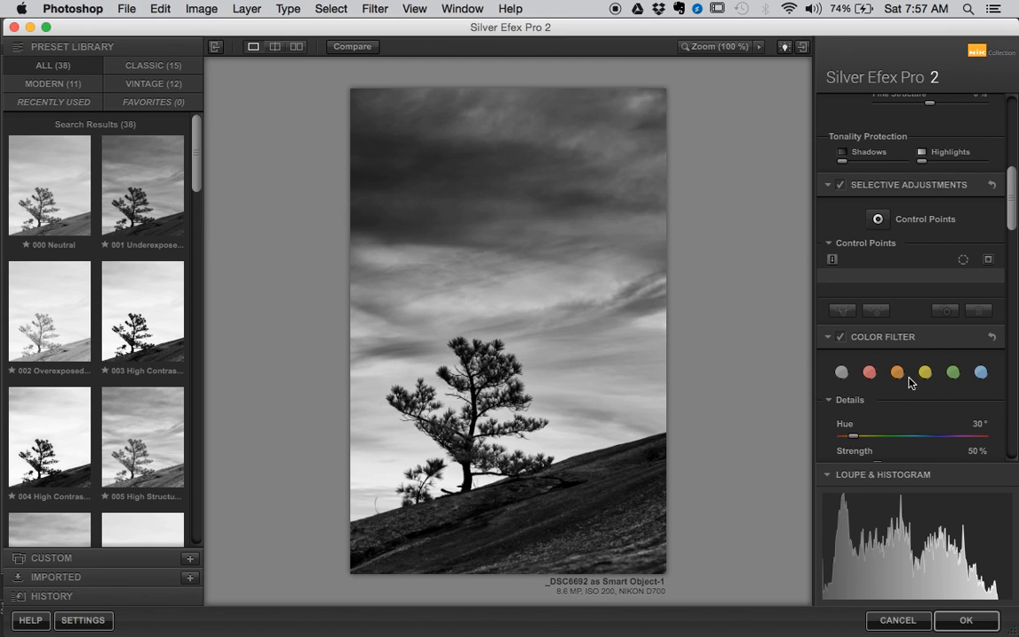
pyautogui.click(926, 375)
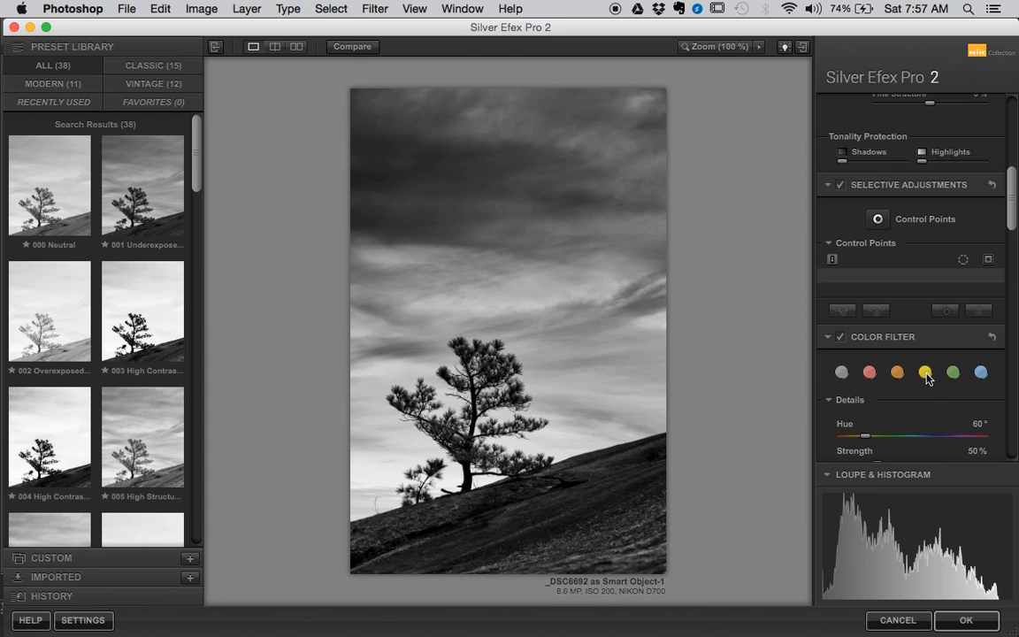
pyautogui.click(953, 373)
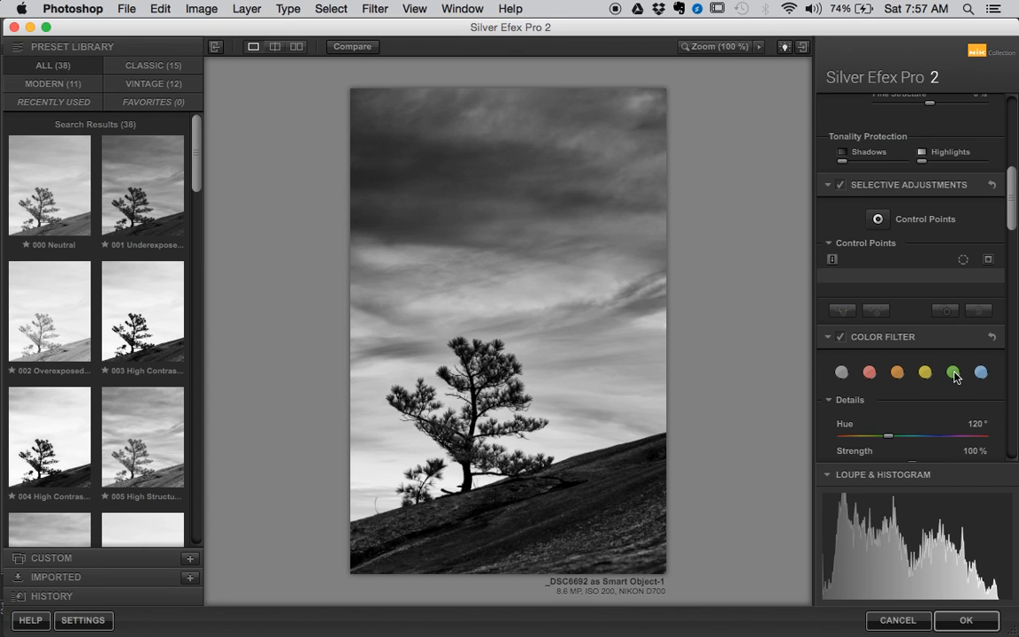
pyautogui.click(980, 373)
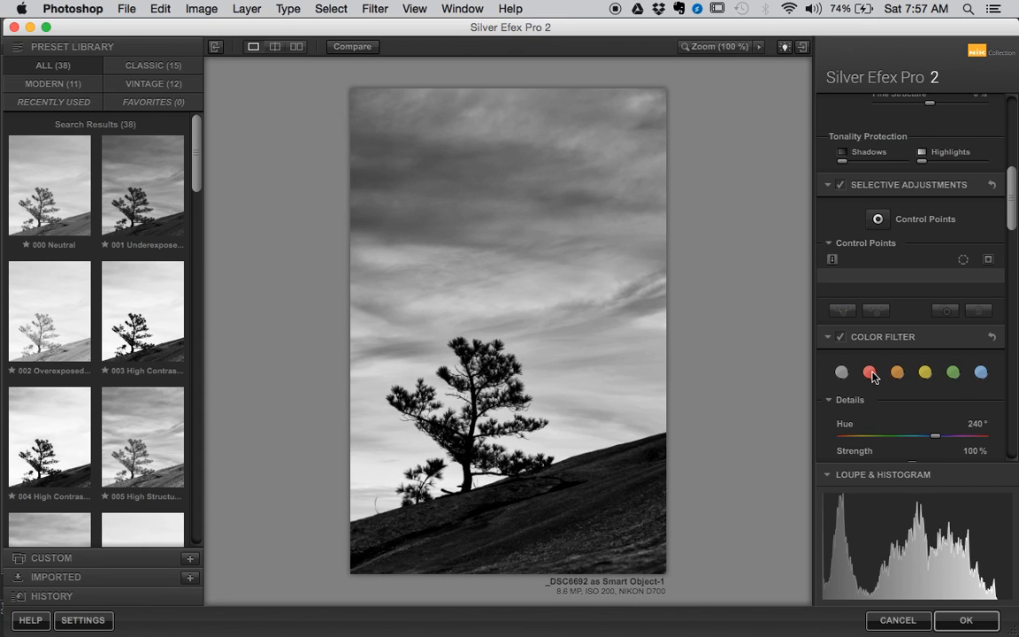
pyautogui.click(870, 373)
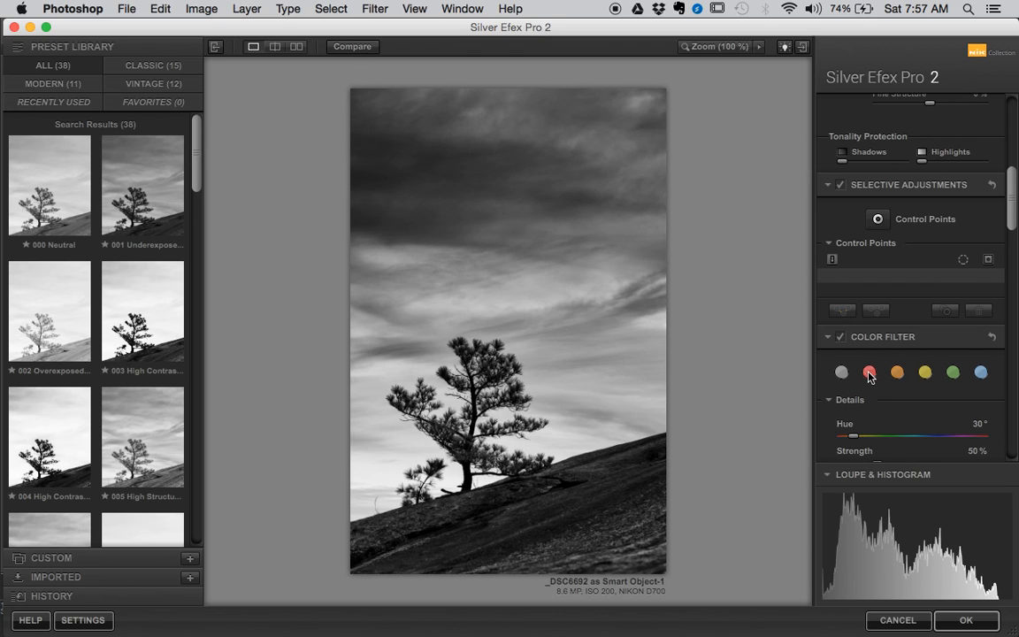
# Step: Set the film sensitivity to Red 75%, Yellow 74% and Green 10%
pyautogui.moveTo(1016, 231); pyautogui.dragTo(1013, 311)
pyautogui.moveTo(924, 230); pyautogui.dragTo(955, 237)
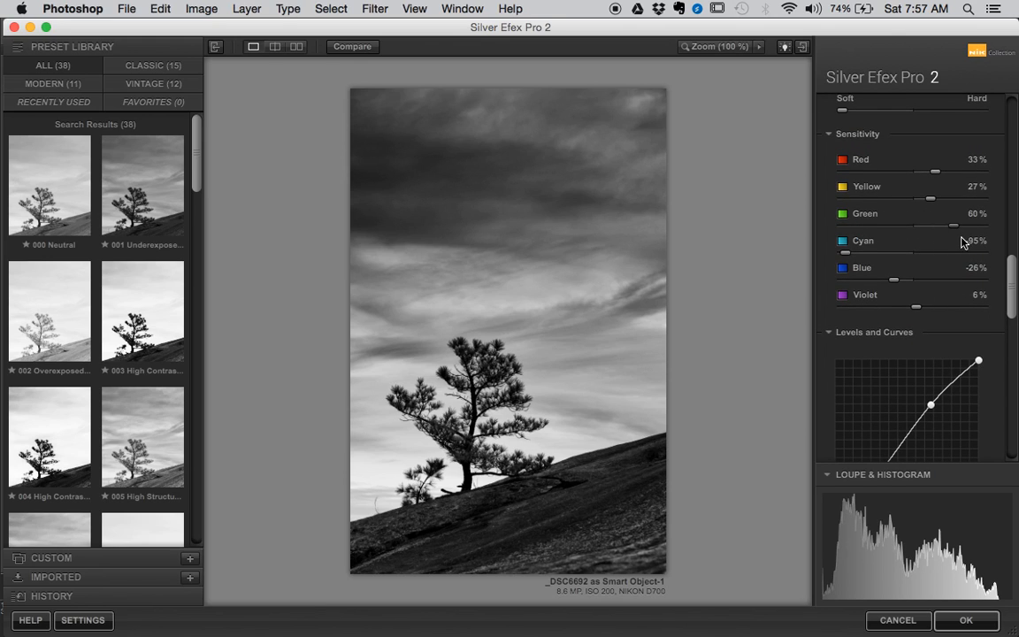
pyautogui.moveTo(930, 202); pyautogui.dragTo(963, 213)
pyautogui.moveTo(937, 178); pyautogui.dragTo(964, 176)
pyautogui.moveTo(916, 307)
pyautogui.mouseDown()
pyautogui.moveTo(977, 311)
pyautogui.moveTo(908, 302)
pyautogui.moveTo(916, 307)
pyautogui.mouseUp()
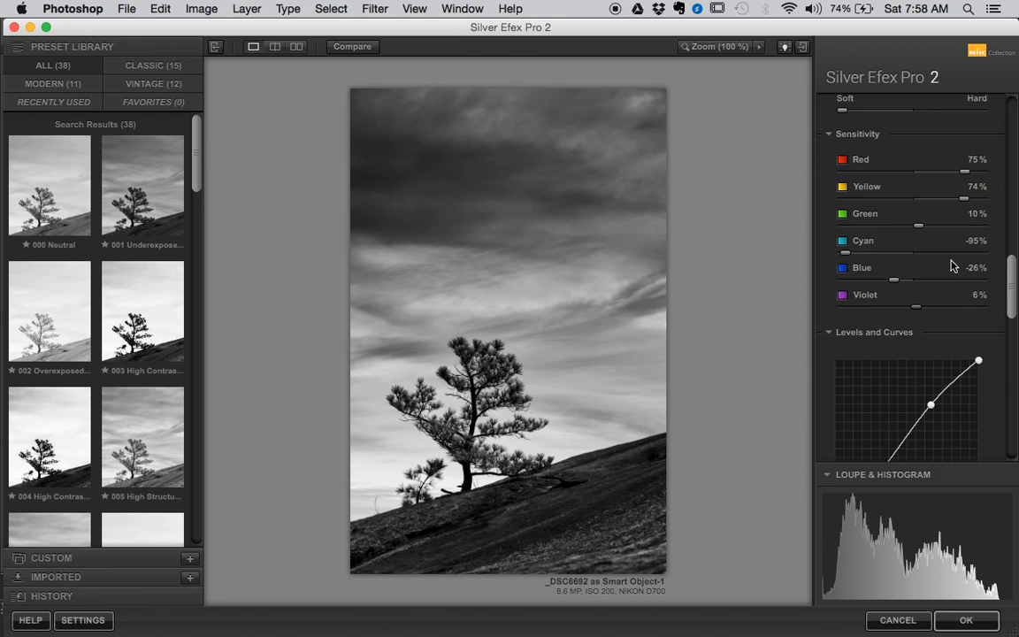
# Step: Add a Lens Falloff 1 vignette with Amount -4%, full Rectangle shape and Size 49%, and apply the Silver Efex Pro 2 filter
pyautogui.moveTo(1011, 283); pyautogui.dragTo(1010, 387)
pyautogui.click(977, 170)
pyautogui.click(884, 203)
pyautogui.moveTo(853, 232); pyautogui.dragTo(1001, 235)
pyautogui.moveTo(903, 210); pyautogui.dragTo(912, 210)
pyautogui.moveTo(982, 260); pyautogui.dragTo(909, 263)
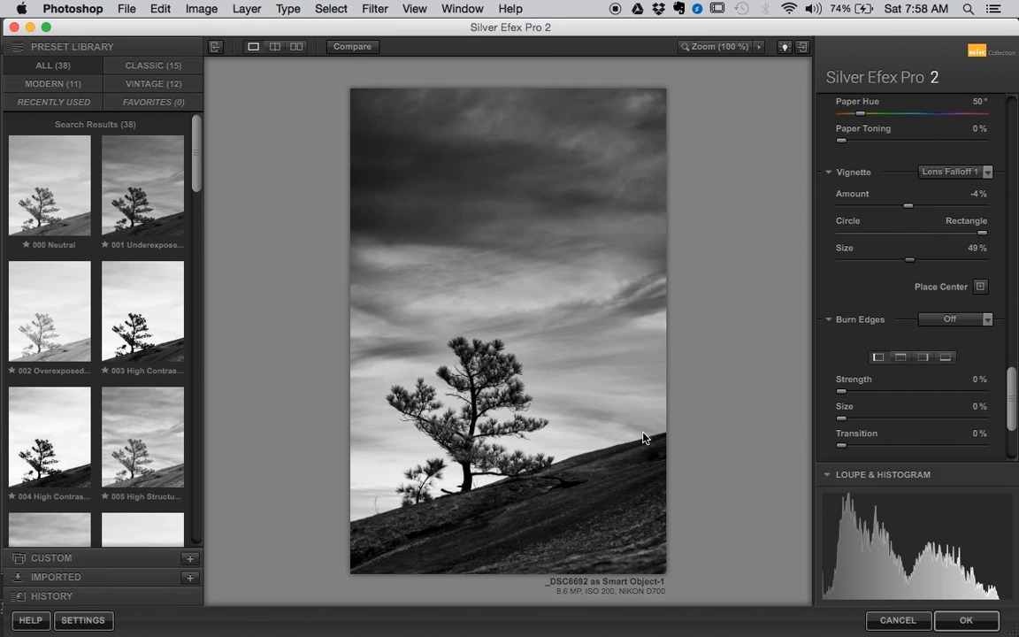
pyautogui.click(966, 617)
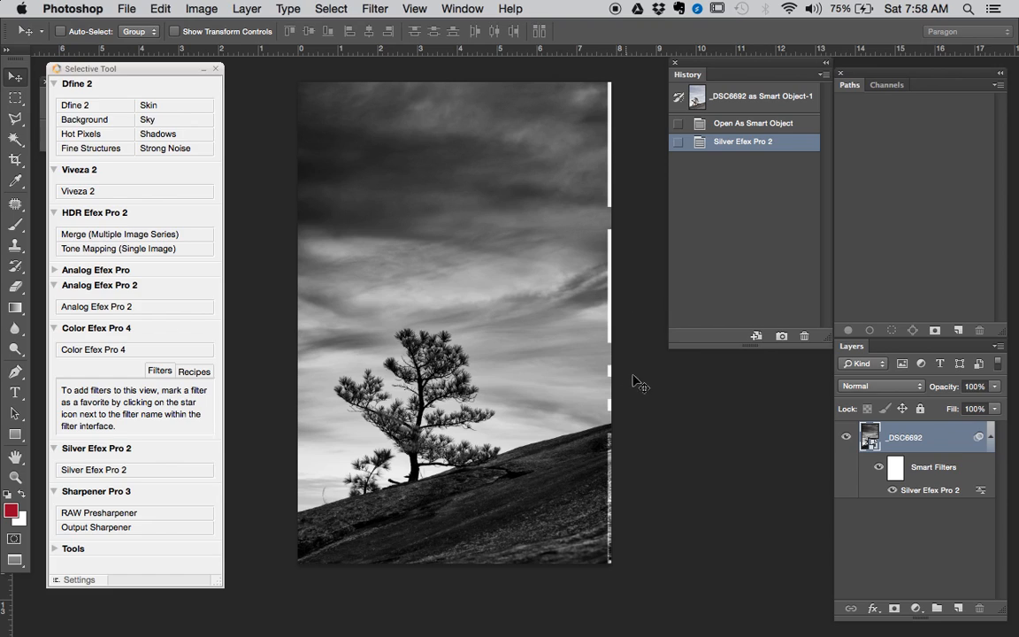
# Step: Crop the narrow white strip off the image's right edge
pyautogui.press('c')
pyautogui.moveTo(610, 323); pyautogui.dragTo(605, 323)
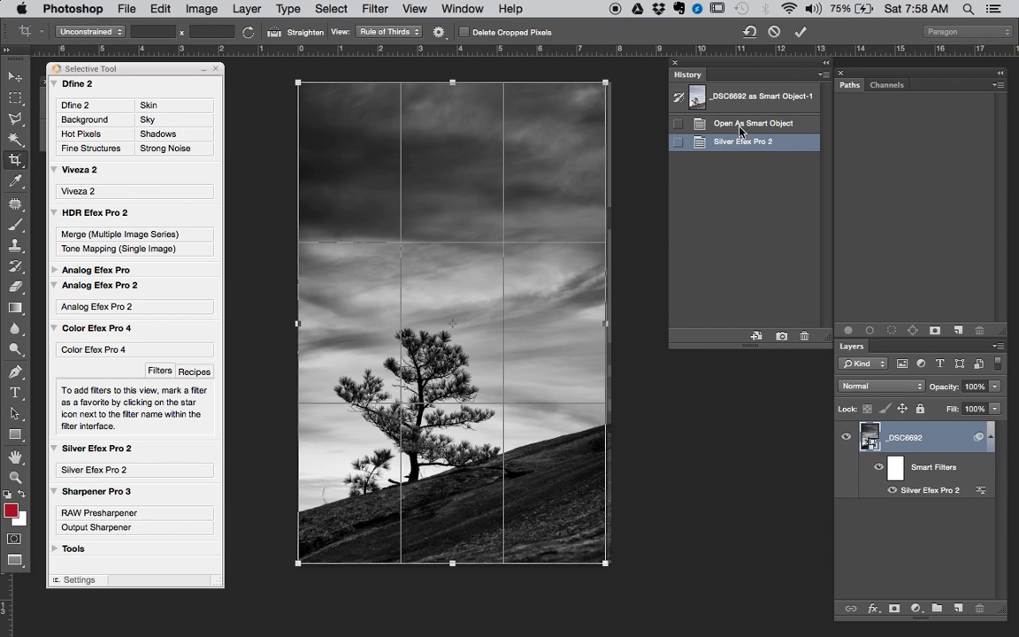
pyautogui.click(800, 31)
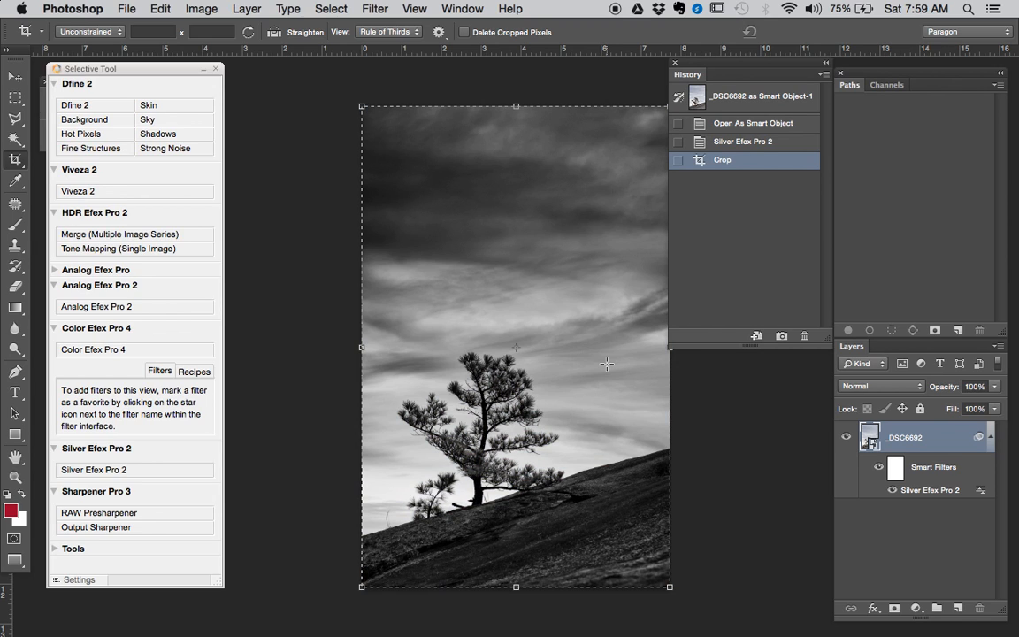
# Step: Compare the image before and after the crop by switching between the Silver Efex Pro 2 and Crop history states
pyautogui.press('p')
pyautogui.click(590, 297)
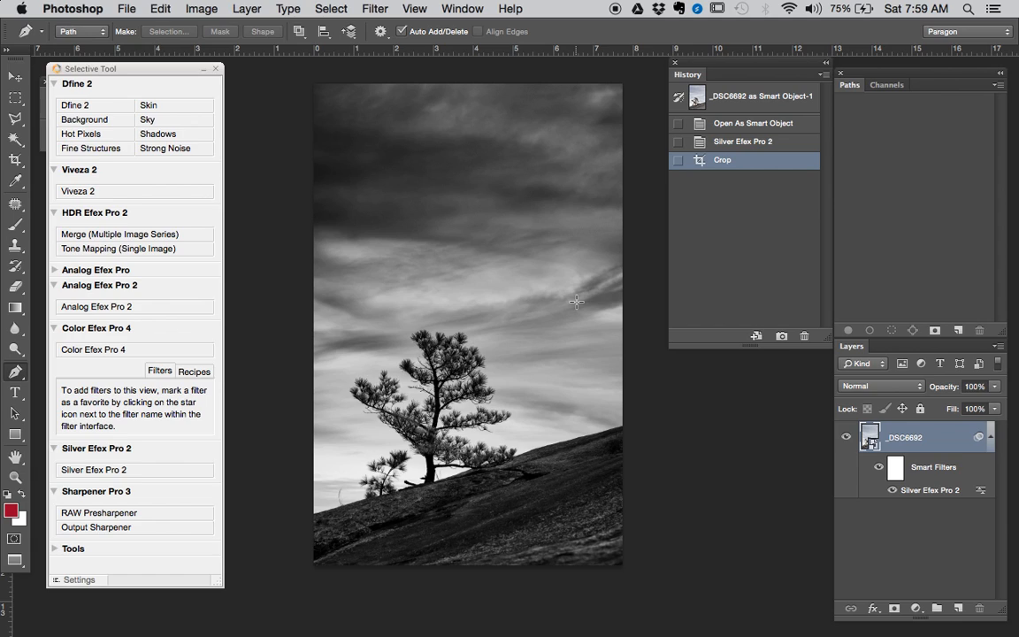
pyautogui.click(754, 143)
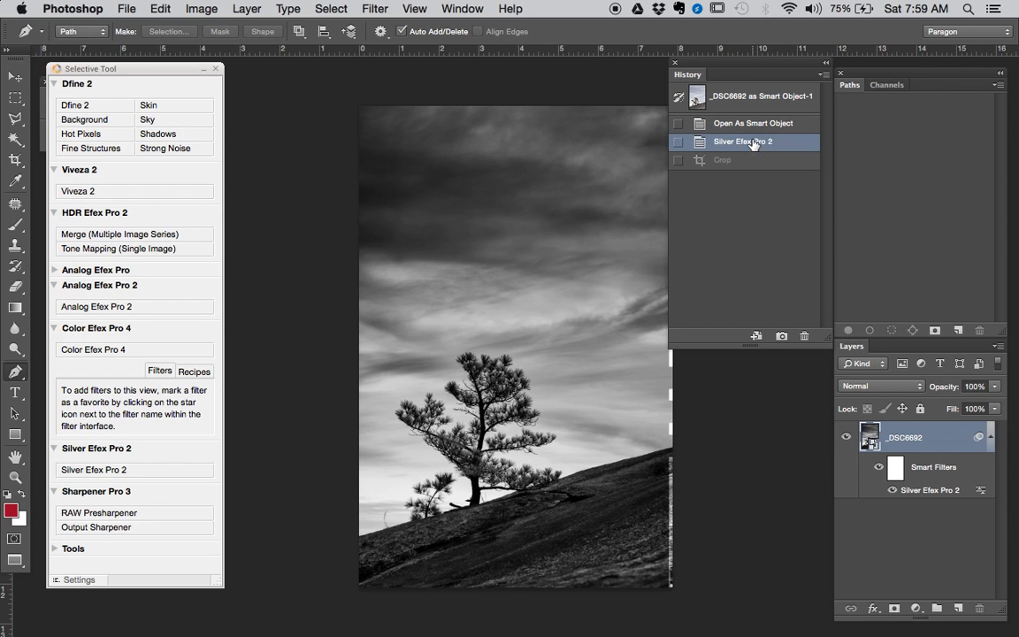
pyautogui.click(751, 161)
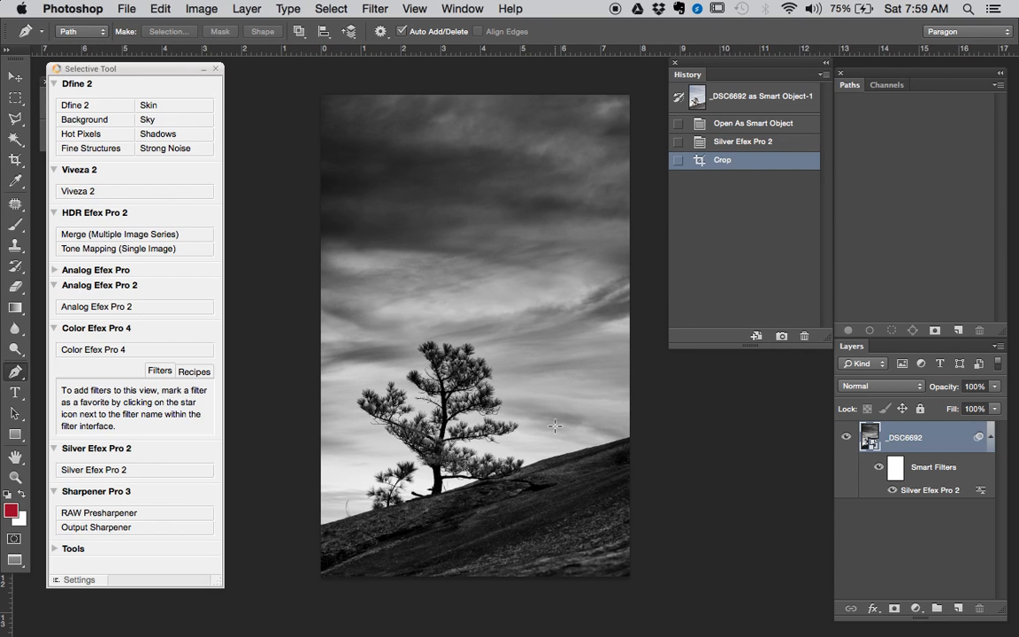
pyautogui.moveTo(432, 372); pyautogui.dragTo(506, 413)
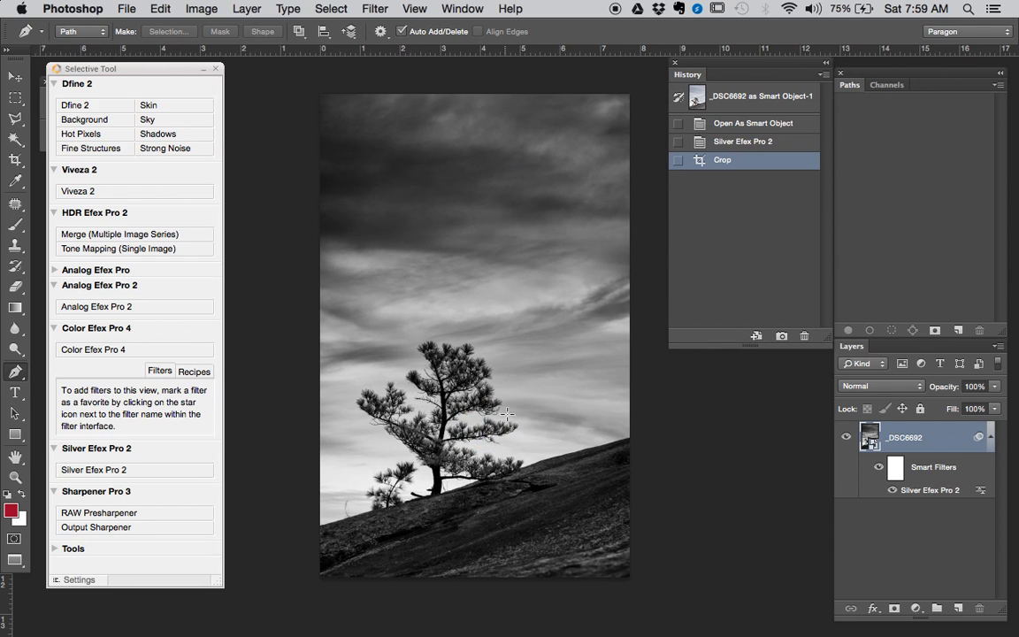
# Step: Load the RGB composite channel as a luminosity selection and check its coverage in Quick Mask mode
pyautogui.click(888, 86)
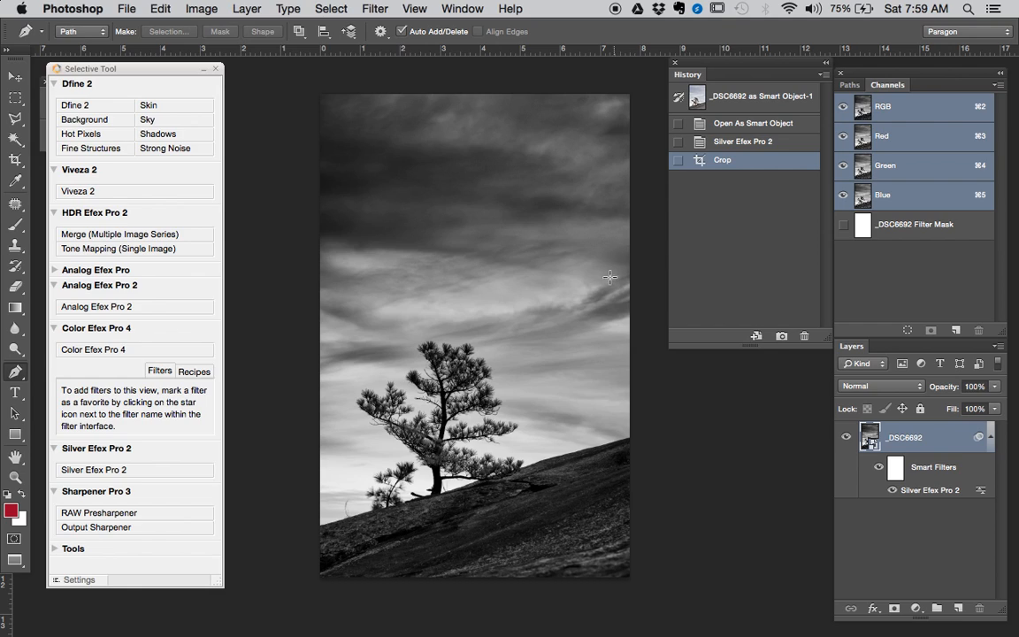
pyautogui.moveTo(610, 275); pyautogui.dragTo(595, 265)
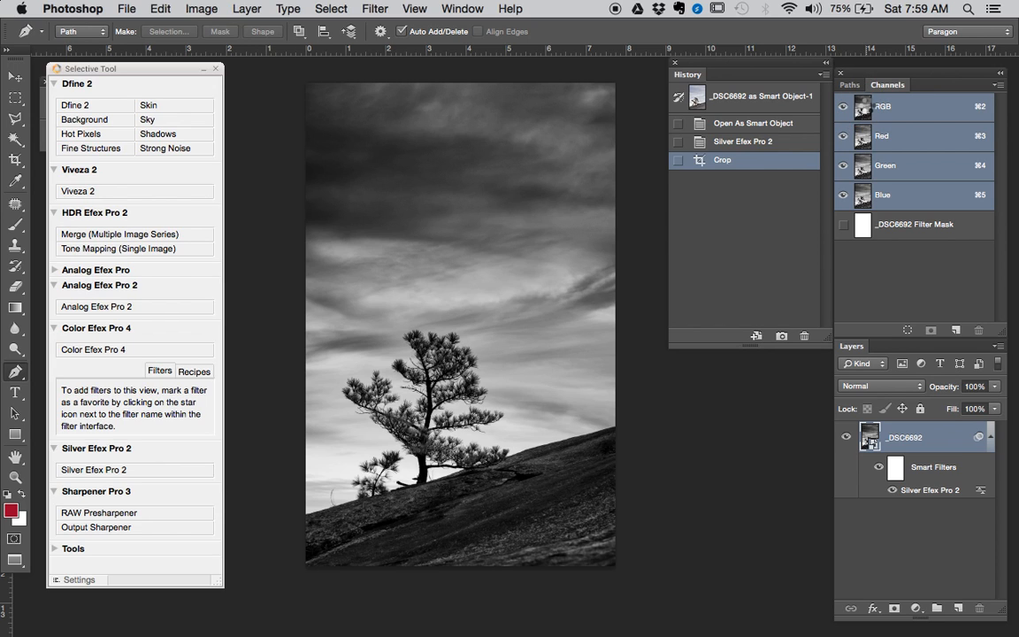
pyautogui.keyDown('super'); pyautogui.click(864, 108); pyautogui.keyUp('super')
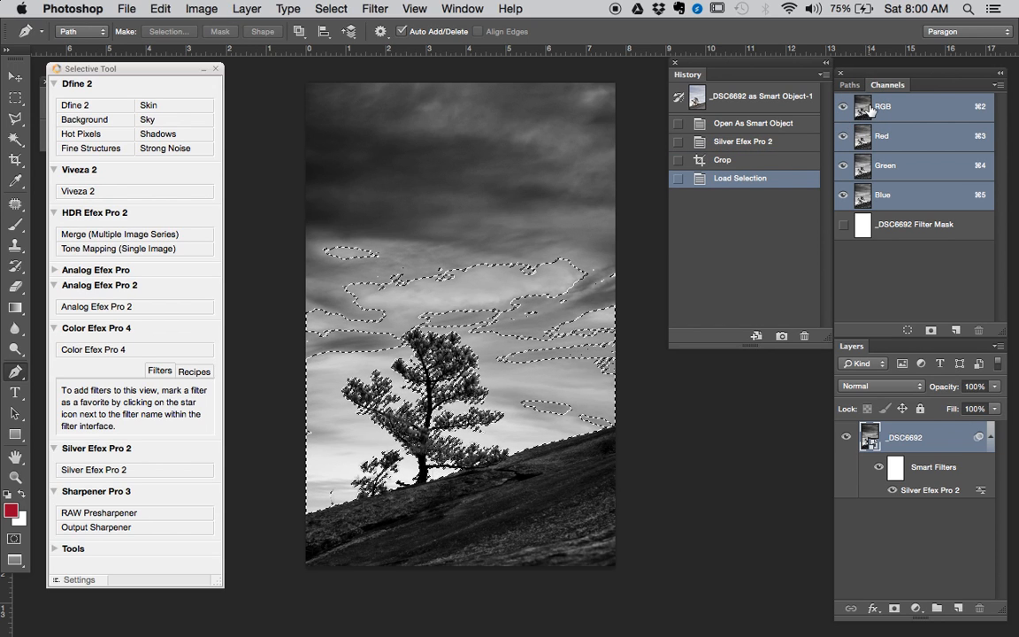
pyautogui.press('q')
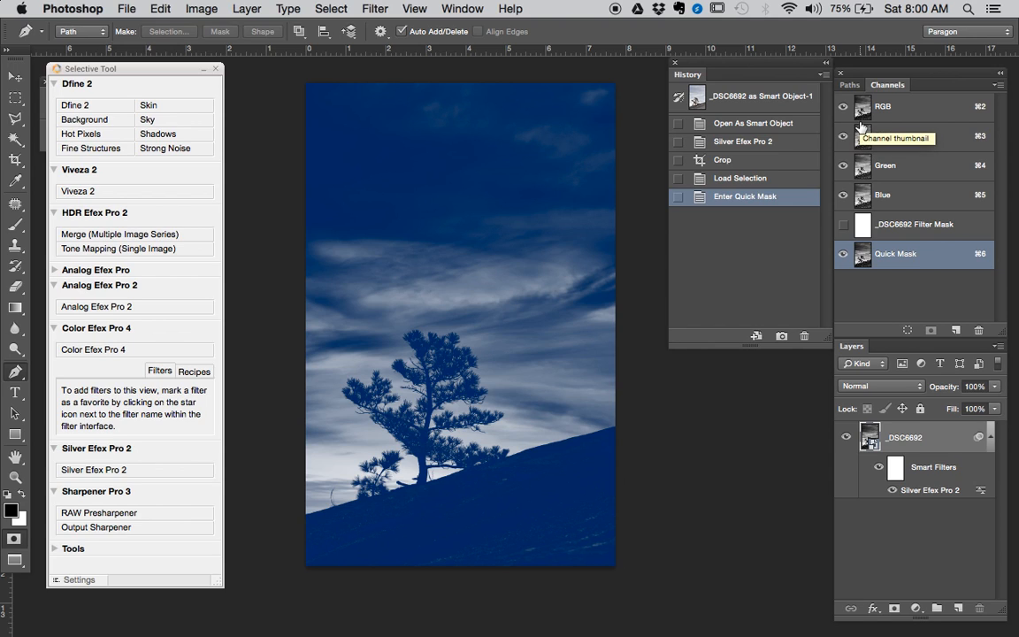
pyautogui.press('q')
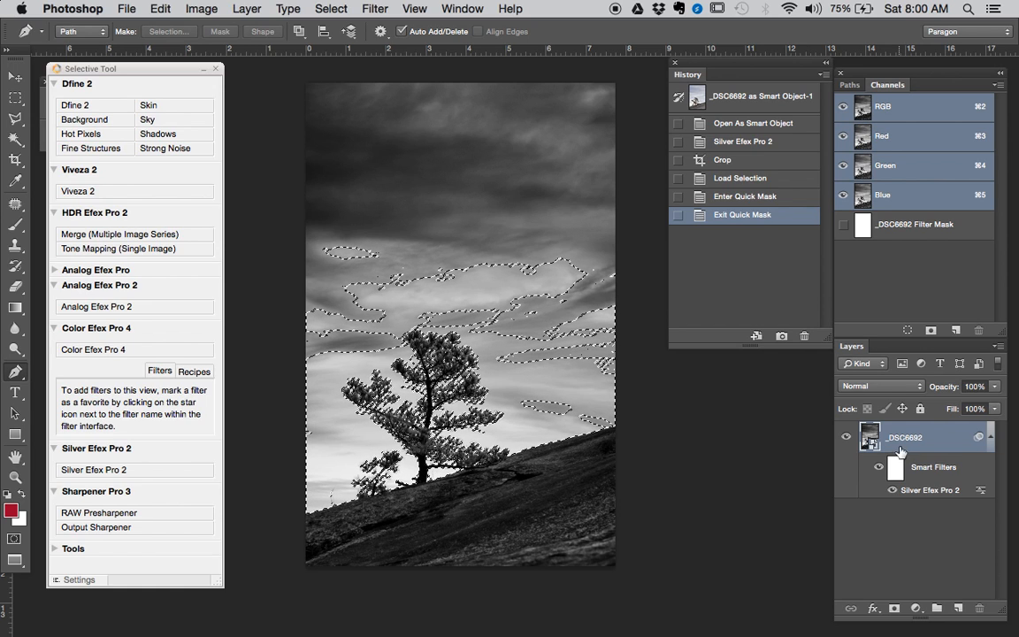
# Step: Add a Levels adjustment layer masked by the luminosity selection, with input levels 59, 0.45 and 249
pyautogui.click(922, 610)
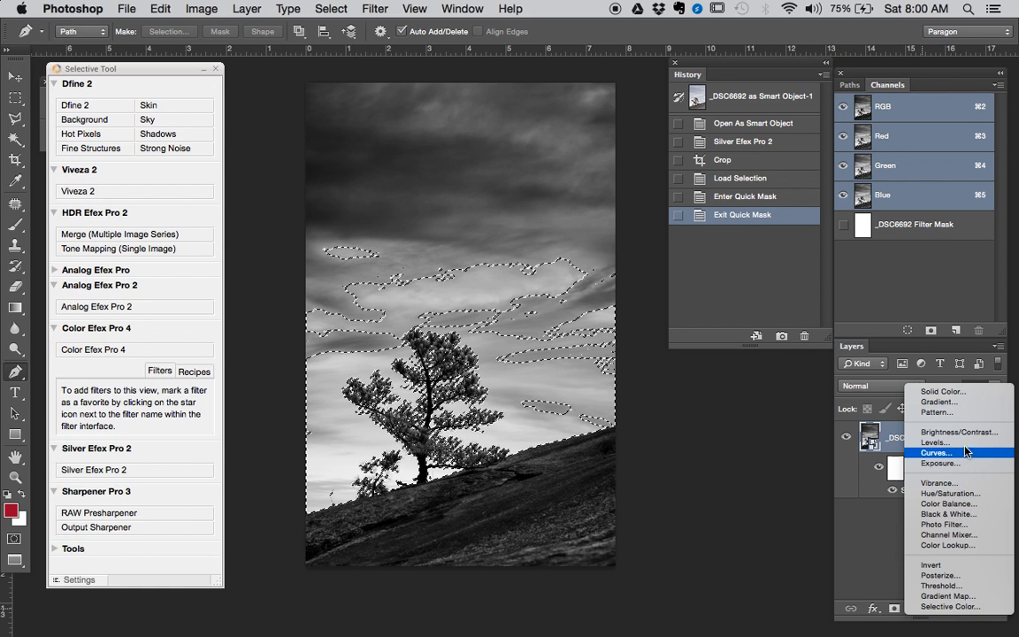
pyautogui.click(869, 398)
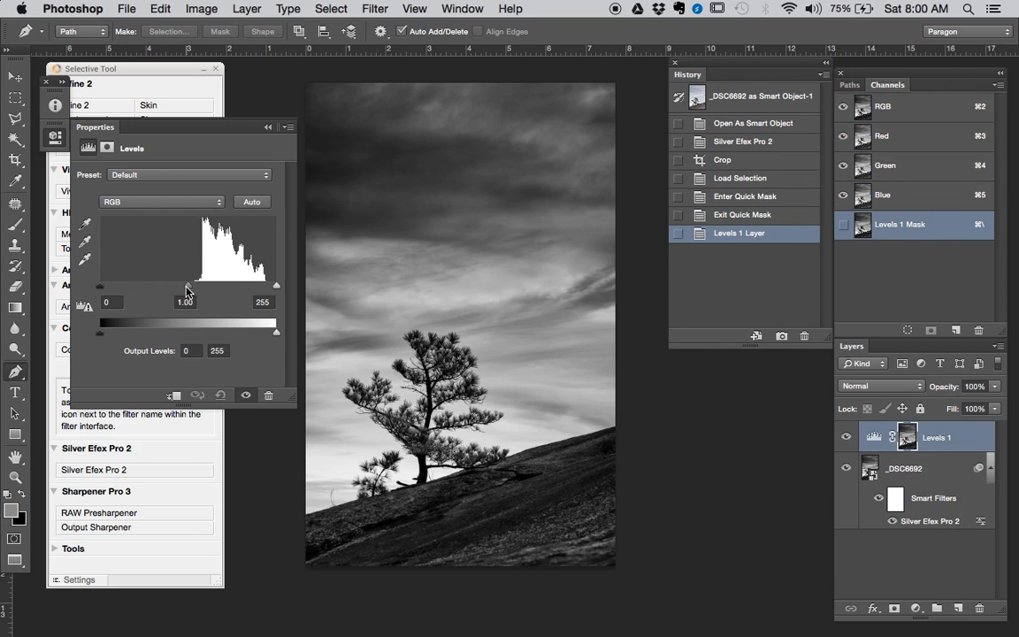
pyautogui.moveTo(187, 289); pyautogui.dragTo(271, 286)
pyautogui.moveTo(101, 286); pyautogui.dragTo(139, 286)
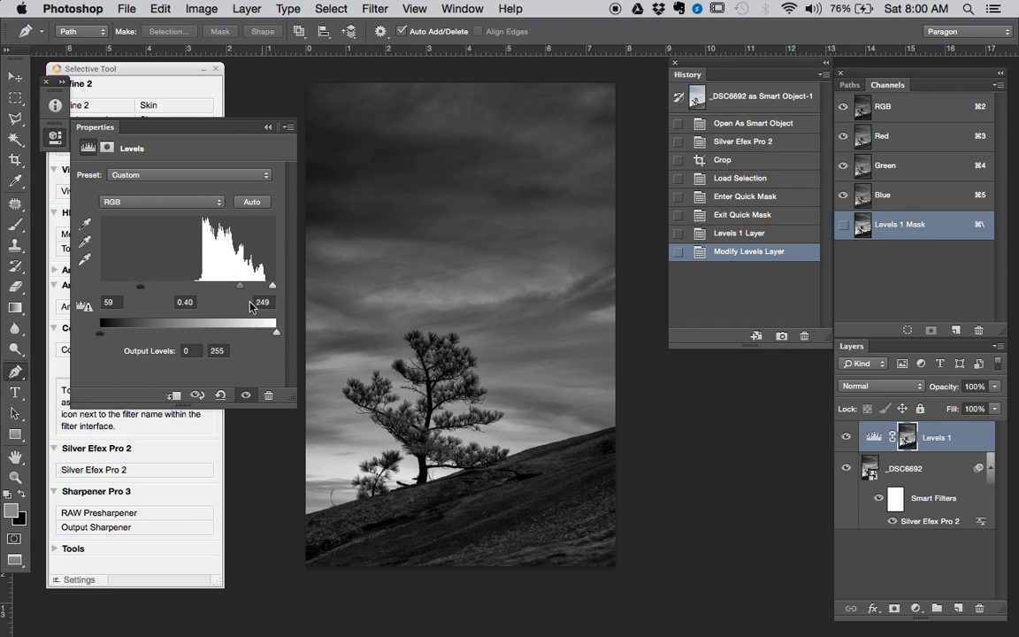
pyautogui.moveTo(241, 290); pyautogui.dragTo(237, 289)
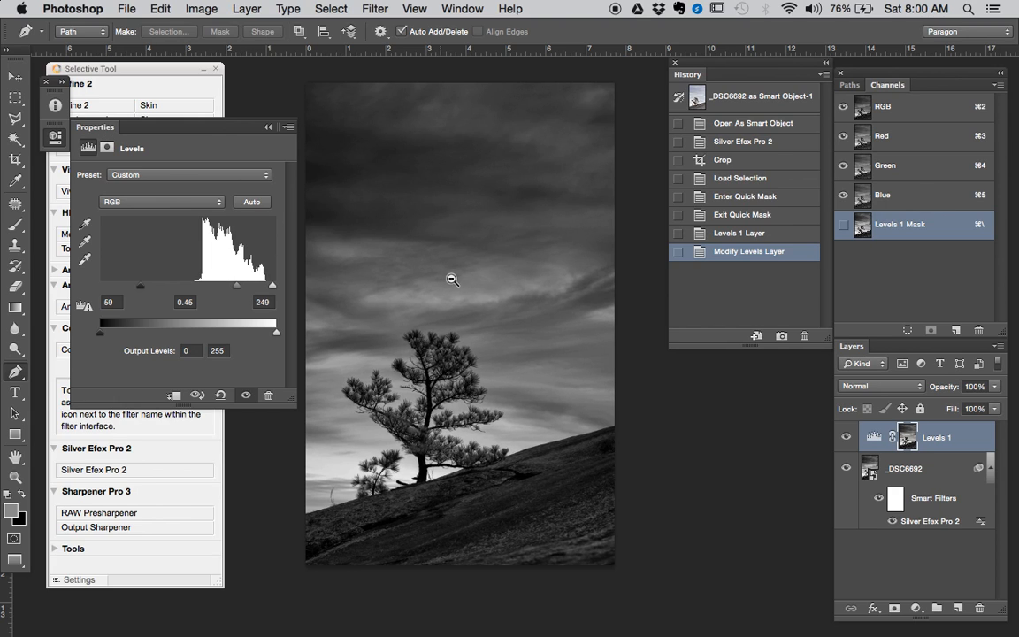
pyautogui.moveTo(473, 275); pyautogui.dragTo(489, 274)
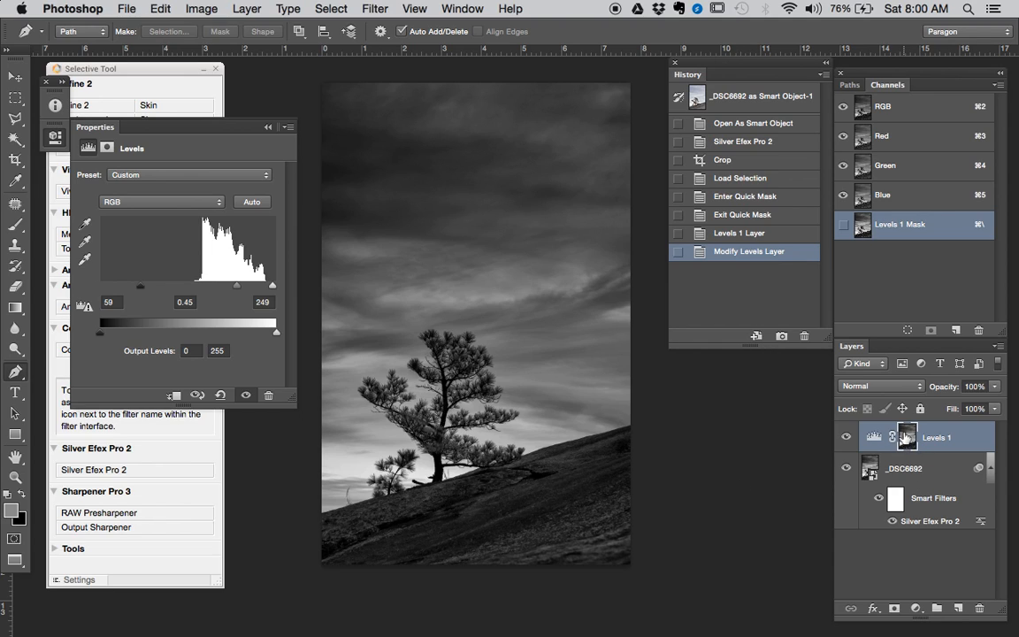
pyautogui.click(268, 127)
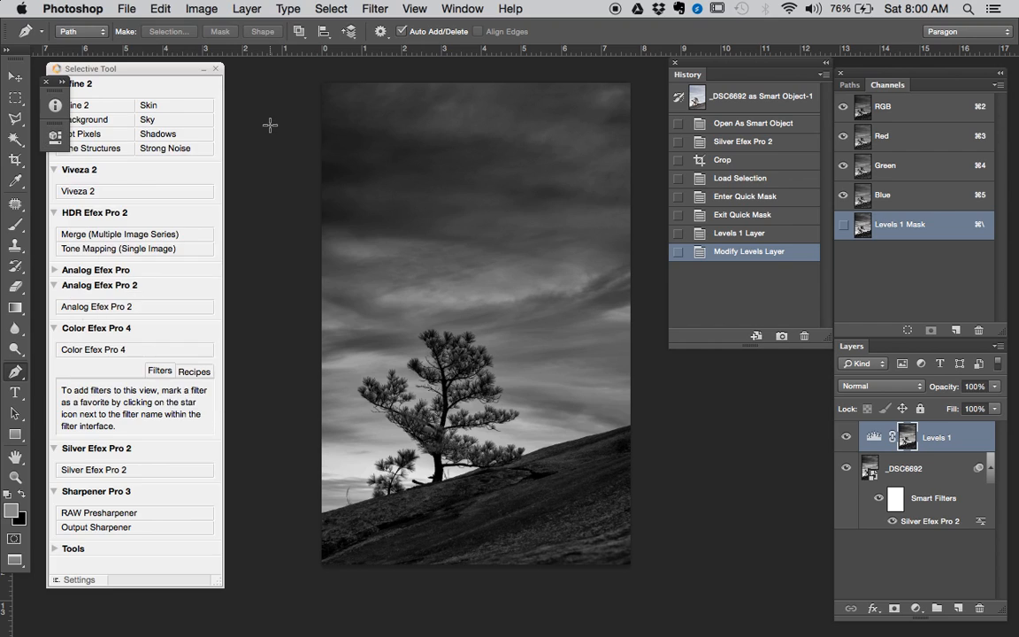
# Step: Paint black at 100% opacity on the Levels mask over the upper sky and the hillside below the ridge, and display the mask
pyautogui.moveTo(572, 377); pyautogui.dragTo(558, 378)
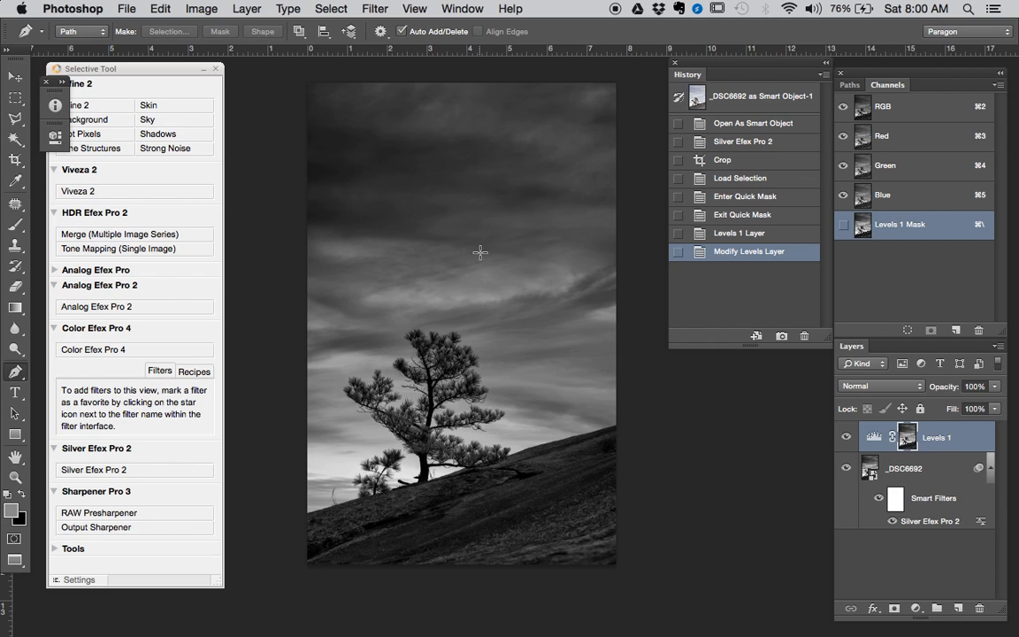
pyautogui.press('b')
pyautogui.moveTo(490, 190); pyautogui.dragTo(528, 193)
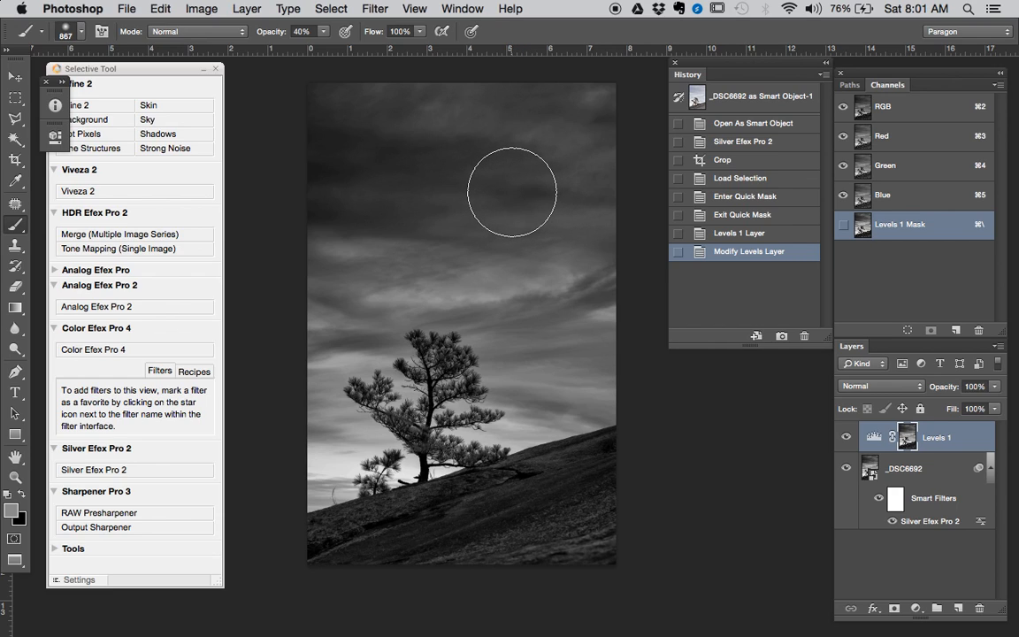
pyautogui.moveTo(508, 193)
pyautogui.mouseDown()
pyautogui.moveTo(484, 187)
pyautogui.moveTo(517, 191)
pyautogui.moveTo(489, 197)
pyautogui.moveTo(515, 196)
pyautogui.moveTo(507, 173)
pyautogui.moveTo(507, 244)
pyautogui.moveTo(514, 182)
pyautogui.moveTo(513, 214)
pyautogui.moveTo(505, 146)
pyautogui.mouseUp()
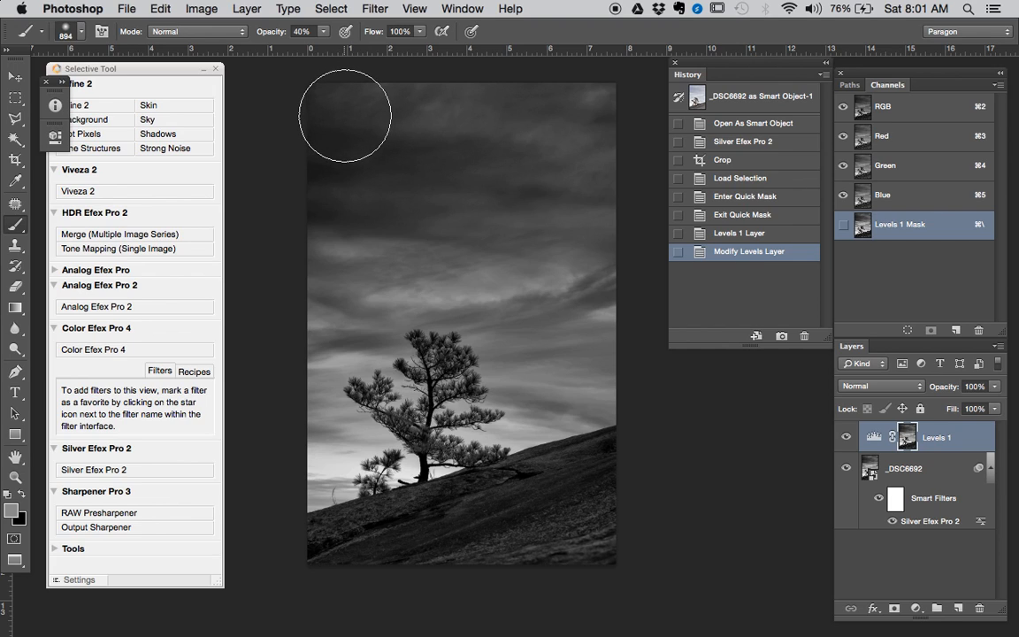
pyautogui.press('x')
pyautogui.press('0')
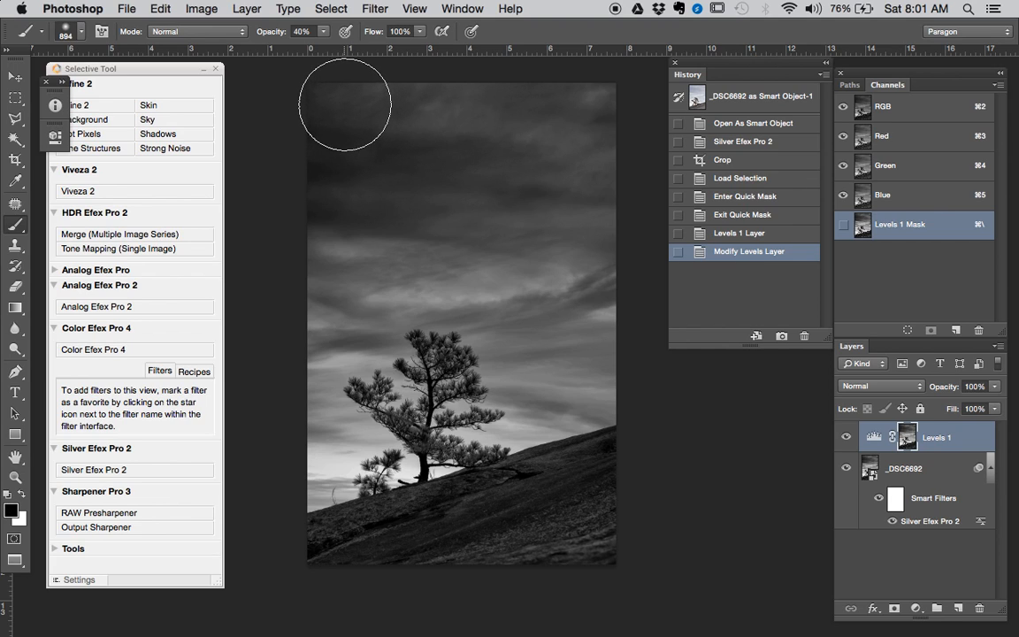
pyautogui.moveTo(343, 108)
pyautogui.mouseDown()
pyautogui.moveTo(341, 57)
pyautogui.moveTo(466, 95)
pyautogui.moveTo(580, 102)
pyautogui.moveTo(346, 122)
pyautogui.moveTo(327, 185)
pyautogui.moveTo(464, 176)
pyautogui.moveTo(607, 206)
pyautogui.moveTo(606, 114)
pyautogui.moveTo(567, 210)
pyautogui.mouseUp()
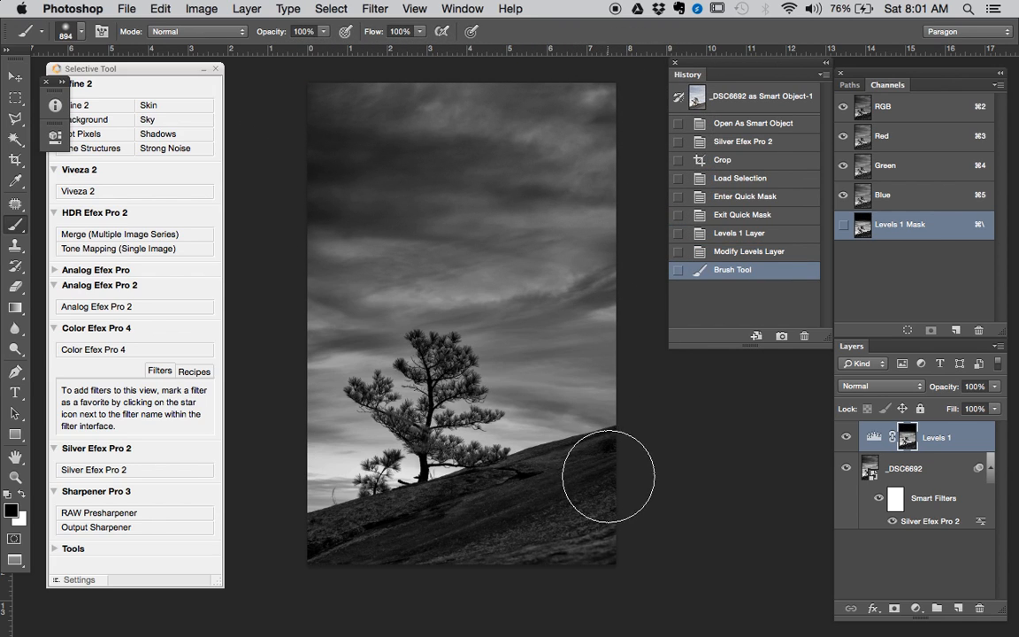
pyautogui.moveTo(606, 463)
pyautogui.keyDown('ctrl'); pyautogui.keyDown('alt'); pyautogui.mouseDown()
pyautogui.moveTo(570, 465)
pyautogui.moveTo(612, 459)
pyautogui.moveTo(609, 448)
pyautogui.moveTo(323, 550)
pyautogui.moveTo(443, 528)
pyautogui.moveTo(615, 453)
pyautogui.mouseUp(); pyautogui.keyUp('alt'); pyautogui.keyUp('ctrl')
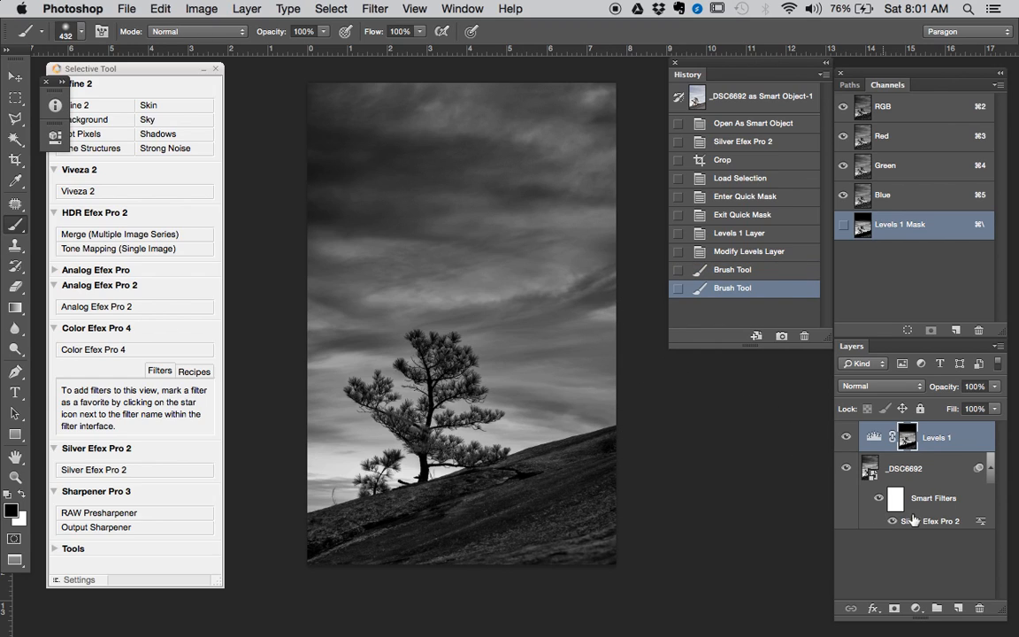
pyautogui.keyDown('alt'); pyautogui.click(907, 439); pyautogui.keyUp('alt')
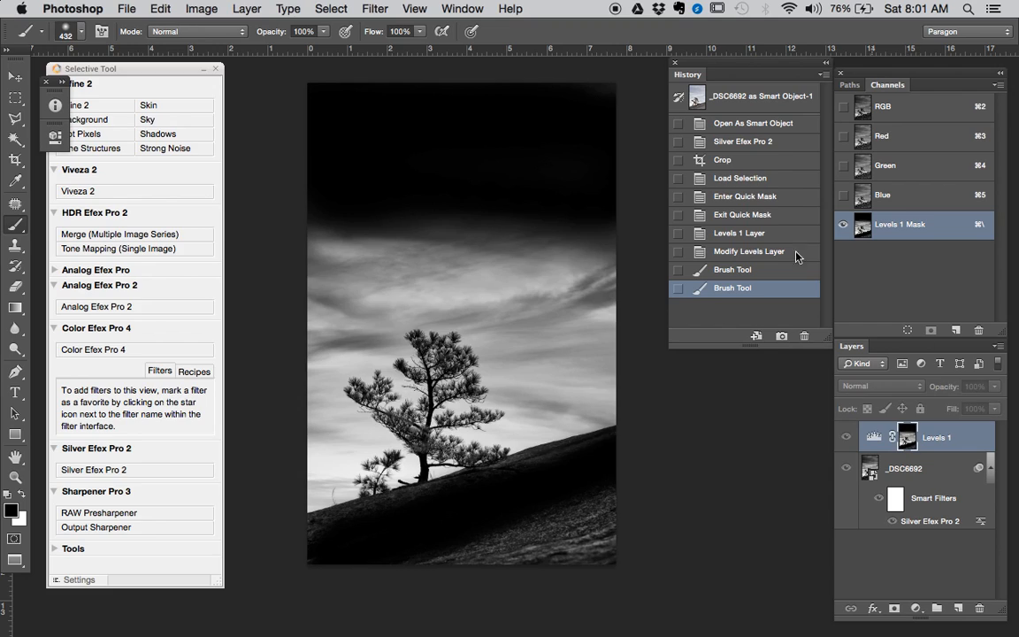
# Step: Paint black on the Levels mask along the hillside ridge with a 289 px brush and return to the composite view
pyautogui.moveTo(565, 466); pyautogui.dragTo(557, 466)
pyautogui.moveTo(618, 442)
pyautogui.mouseDown()
pyautogui.moveTo(325, 509)
pyautogui.moveTo(545, 490)
pyautogui.moveTo(505, 473)
pyautogui.moveTo(336, 528)
pyautogui.moveTo(301, 566)
pyautogui.mouseUp()
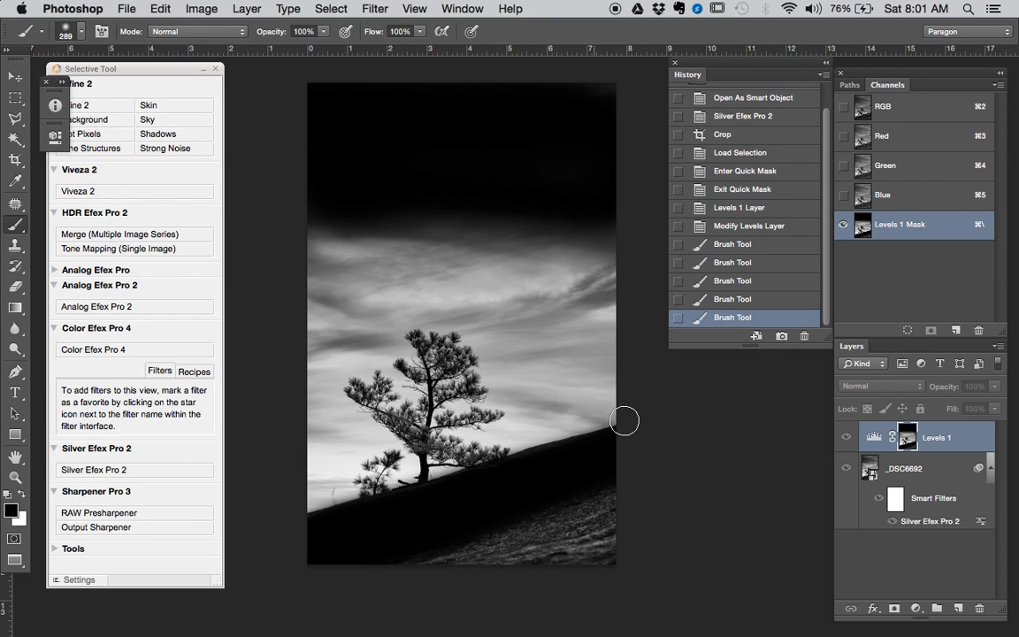
pyautogui.click(847, 437)
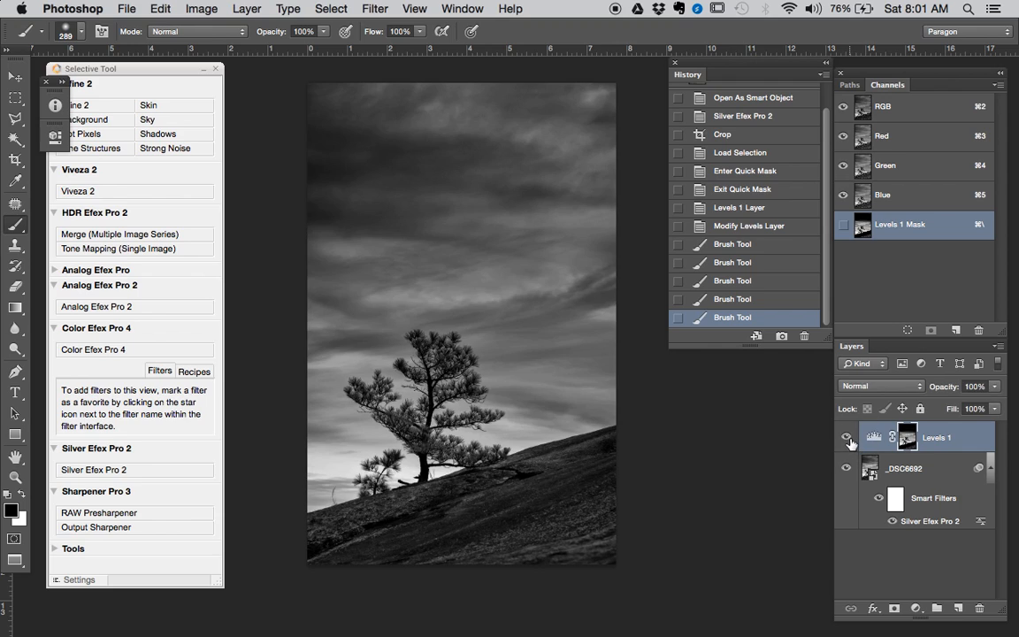
# Step: Compare the image with the masked Levels adjustment hidden and shown
pyautogui.click(847, 437)
pyautogui.click(847, 438)
pyautogui.click(847, 437)
pyautogui.click(847, 438)
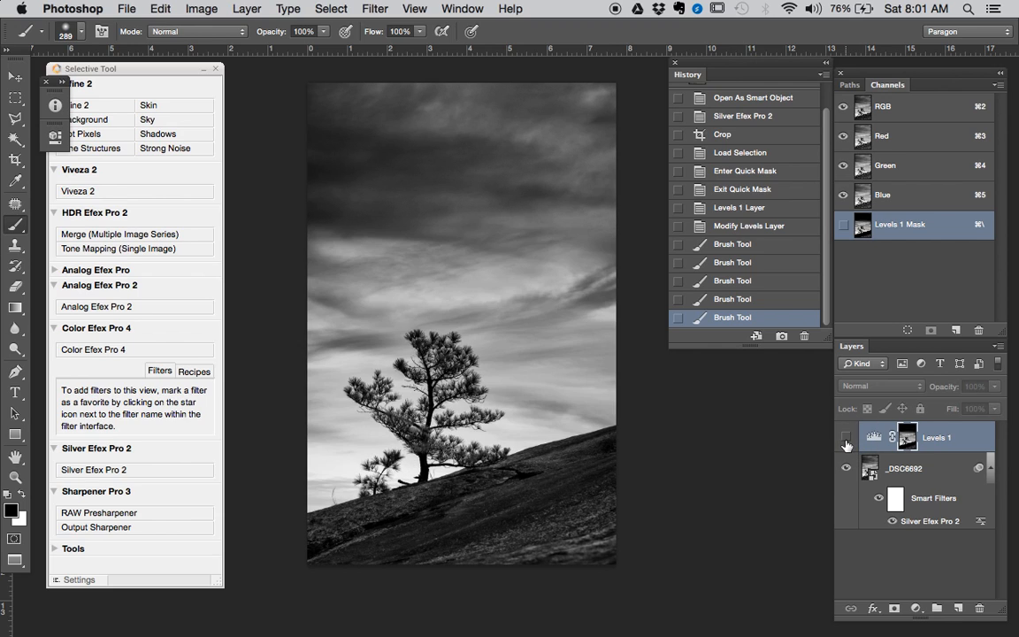
pyautogui.click(846, 437)
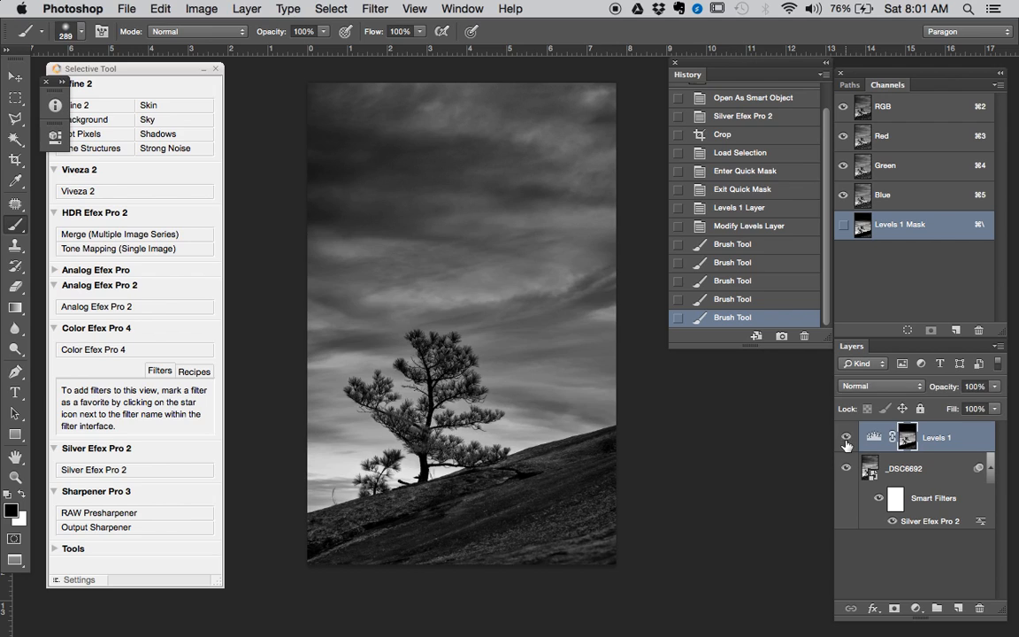
# Step: Add a second Levels adjustment layer with input levels 9, 1.13 and 231
pyautogui.keyDown('alt'); pyautogui.keyDown('super'); pyautogui.click(477, 333); pyautogui.keyUp('super'); pyautogui.keyUp('alt')
pyautogui.click(916, 610)
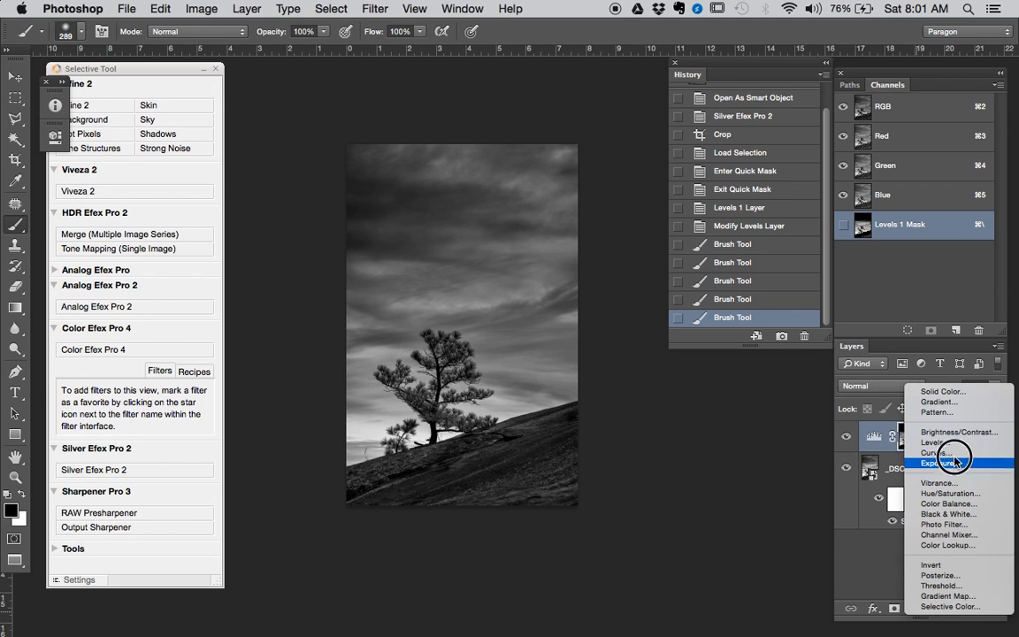
pyautogui.click(989, 444)
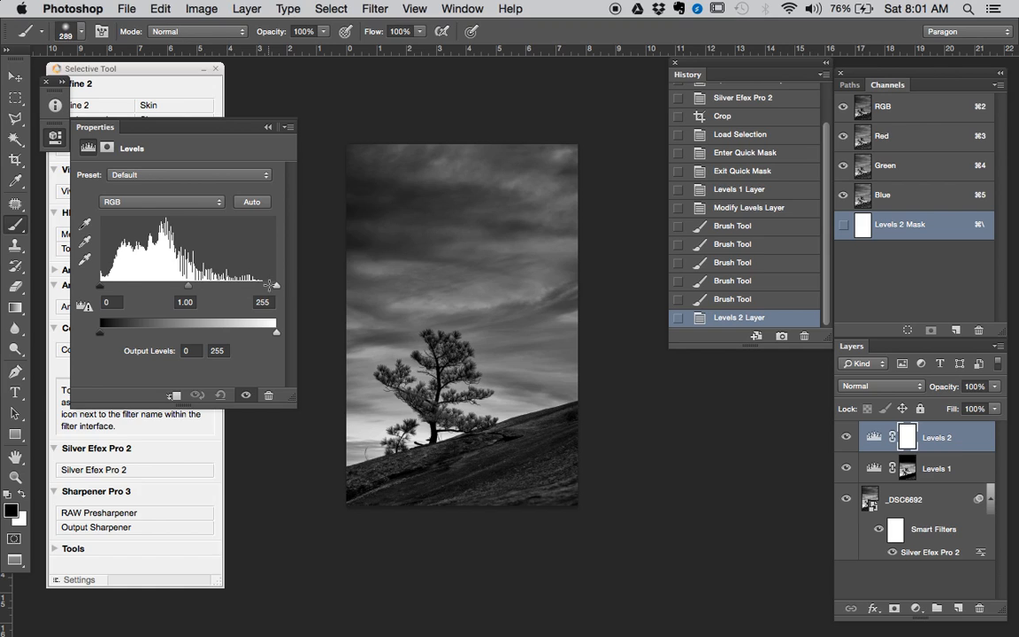
pyautogui.moveTo(276, 288); pyautogui.dragTo(260, 284)
pyautogui.moveTo(182, 288); pyautogui.dragTo(176, 288)
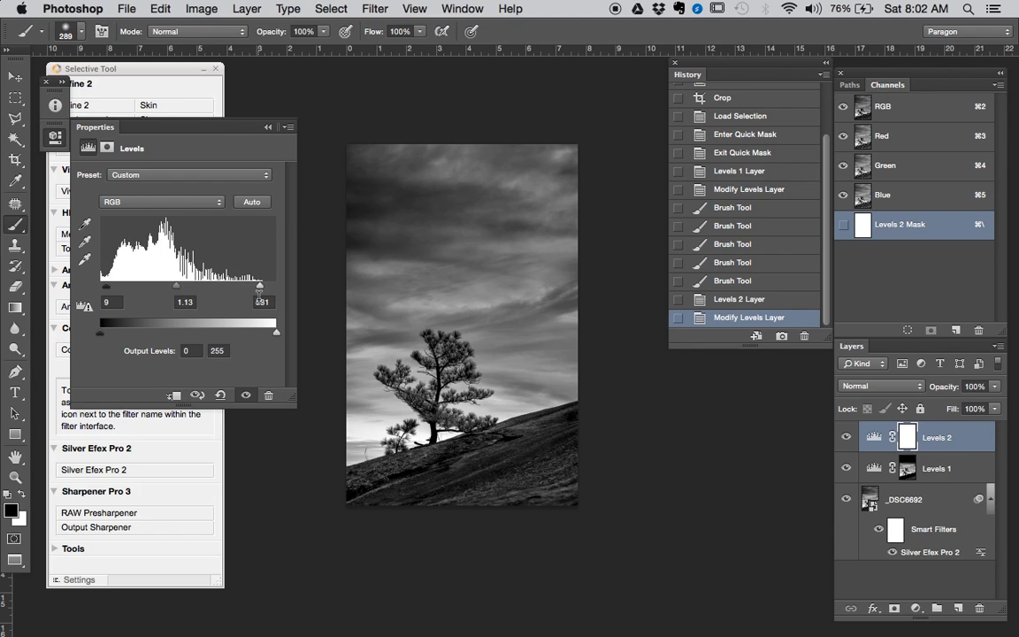
# Step: Group the two Levels layers and compare the image with the group hidden and shown
pyautogui.keyDown('shift'); pyautogui.click(953, 470); pyautogui.keyUp('shift')
pyautogui.press('super+g')
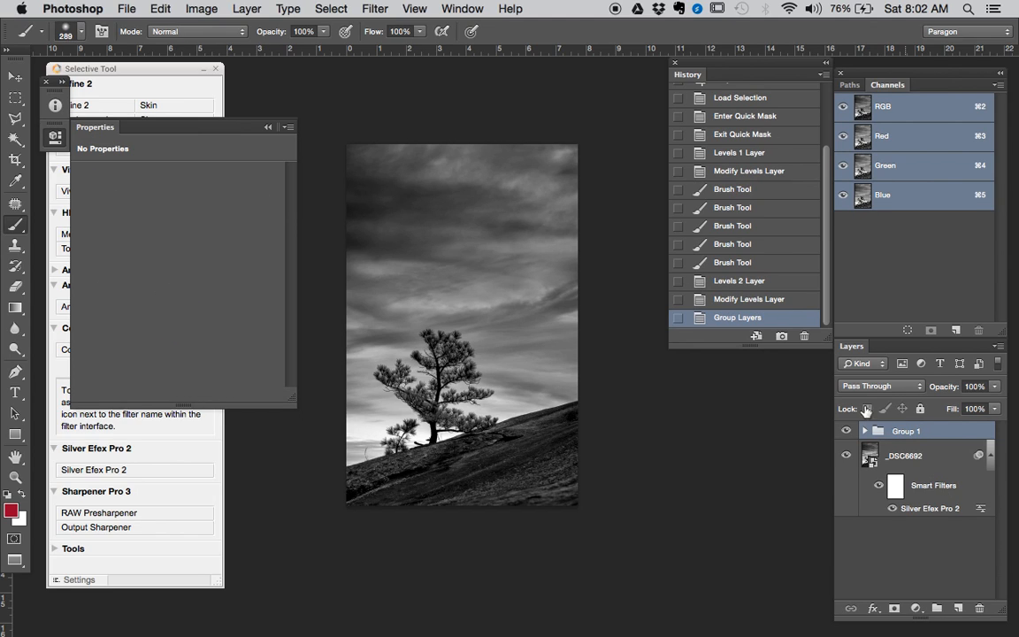
pyautogui.click(847, 431)
pyautogui.click(847, 431)
pyautogui.click(850, 431)
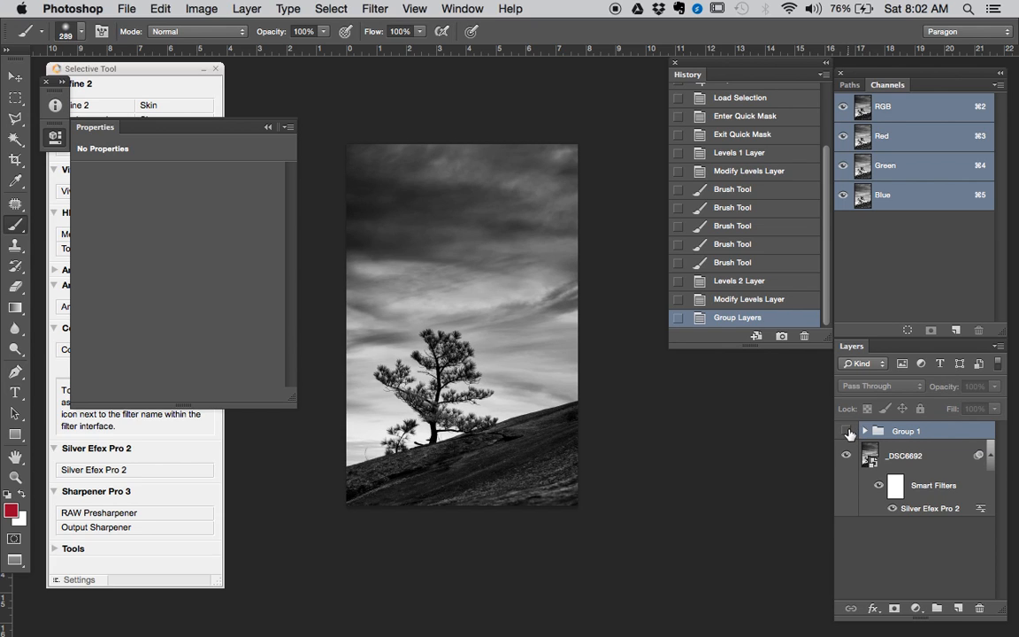
pyautogui.click(848, 431)
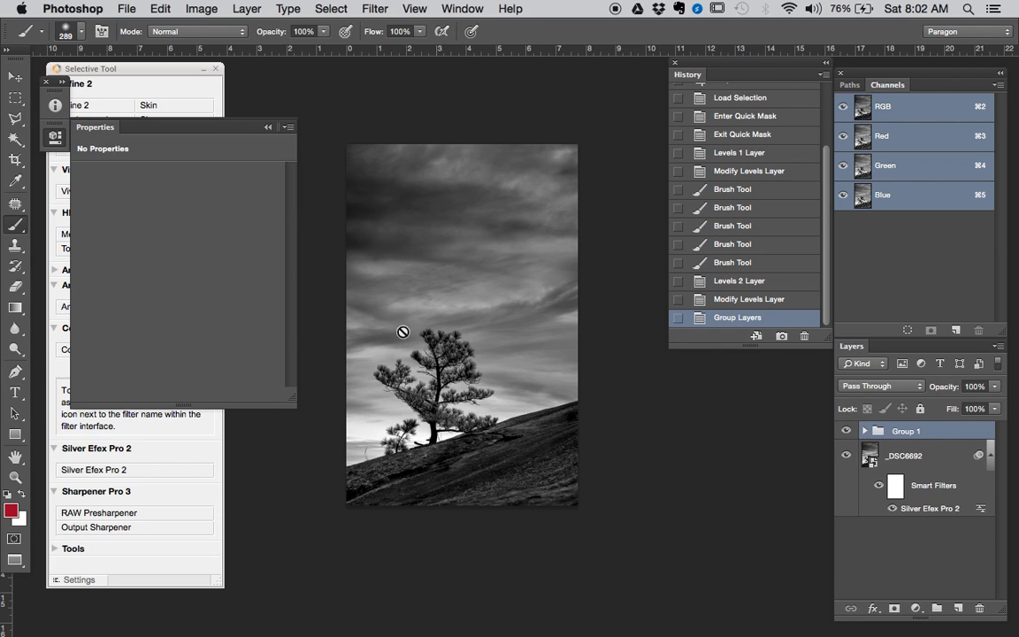
# Step: Add an empty layer above the Levels group and activate the Clone Stamp for retouching
pyautogui.click(449, 353)
pyautogui.moveTo(442, 426); pyautogui.dragTo(544, 277)
pyautogui.moveTo(565, 377)
pyautogui.mouseDown()
pyautogui.moveTo(453, 380)
pyautogui.moveTo(567, 377)
pyautogui.mouseUp()
pyautogui.press('super+plus')
pyautogui.press('super+plus')
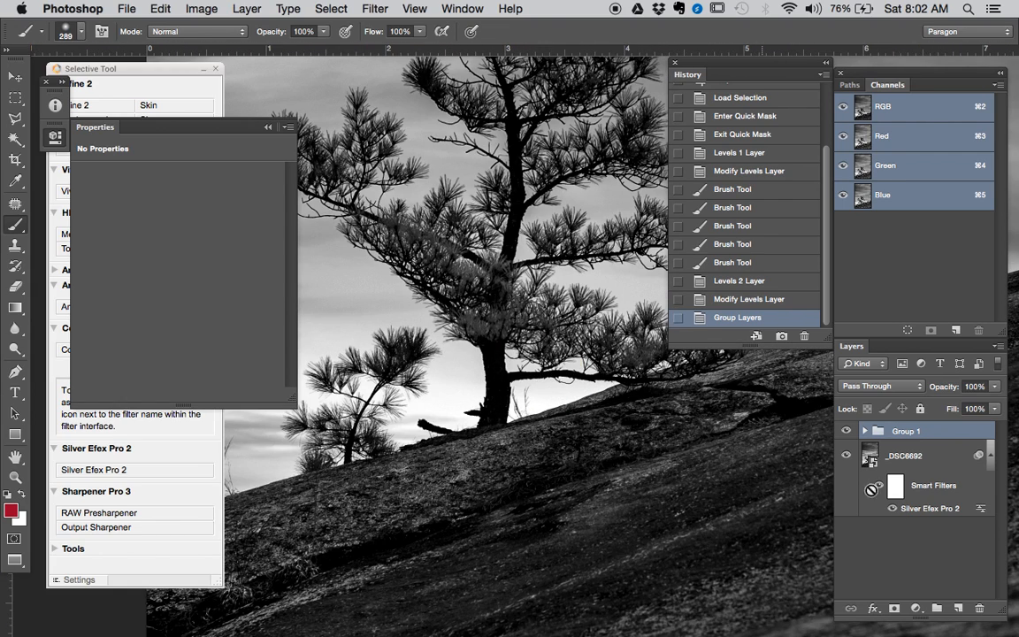
pyautogui.click(960, 609)
pyautogui.press('s')
# Step: Clone over the small grass tufts on the ridge near the photo's left edge with a 17 px brush
pyautogui.moveTo(438, 389); pyautogui.dragTo(685, 342)
pyautogui.keyDown('super'); pyautogui.click(465, 402); pyautogui.keyUp('super')
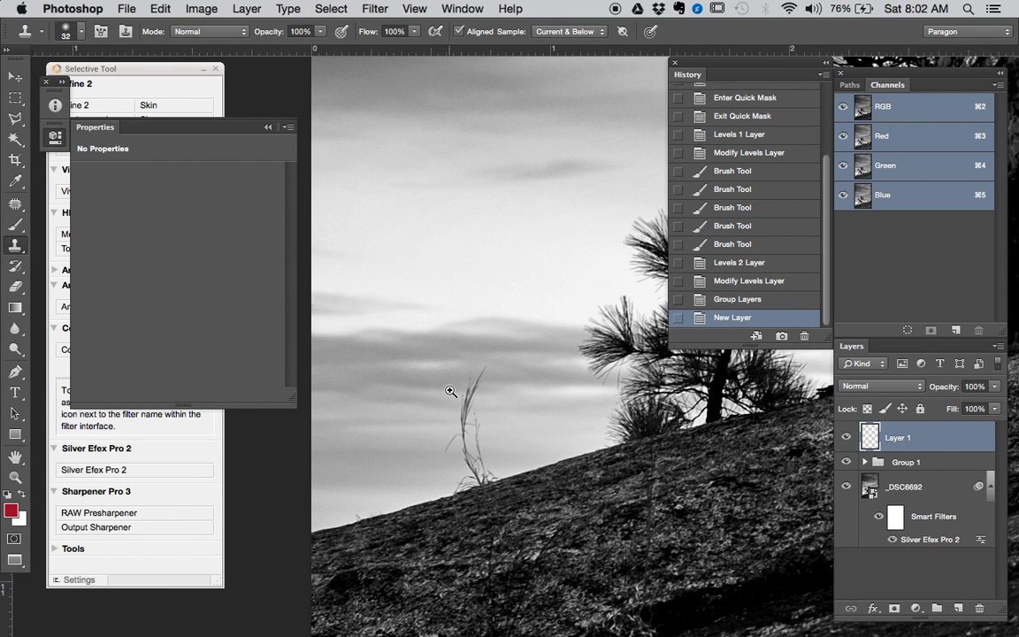
pyautogui.keyDown('super'); pyautogui.click(430, 494); pyautogui.keyUp('super')
pyautogui.moveTo(391, 463)
pyautogui.mouseDown()
pyautogui.moveTo(382, 464)
pyautogui.moveTo(455, 358)
pyautogui.moveTo(491, 332)
pyautogui.mouseUp()
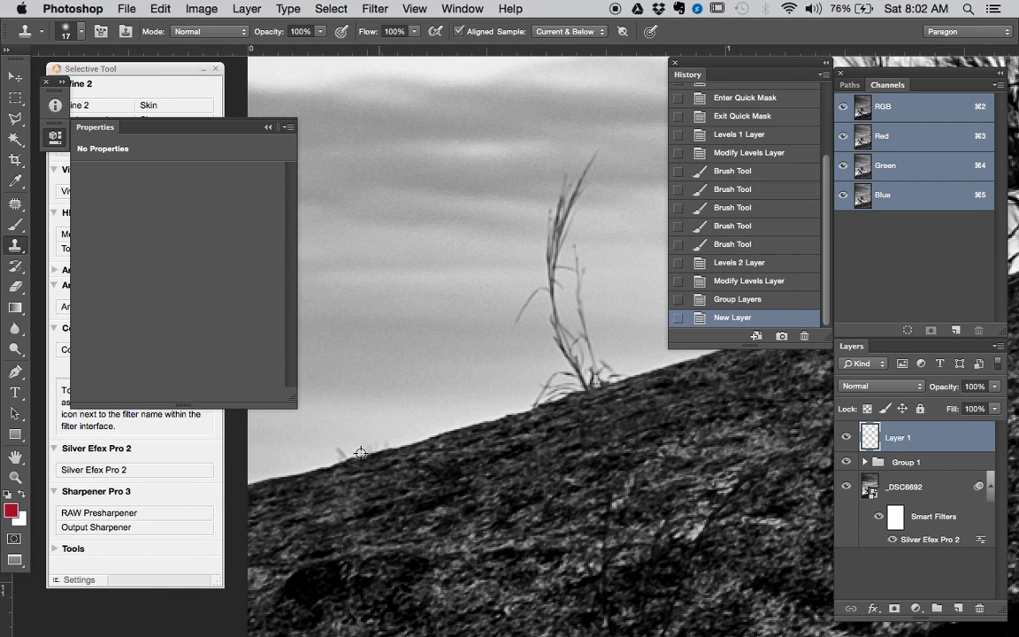
pyautogui.keyDown('alt'); pyautogui.click(318, 469); pyautogui.keyUp('alt')
pyautogui.moveTo(346, 461); pyautogui.dragTo(370, 437)
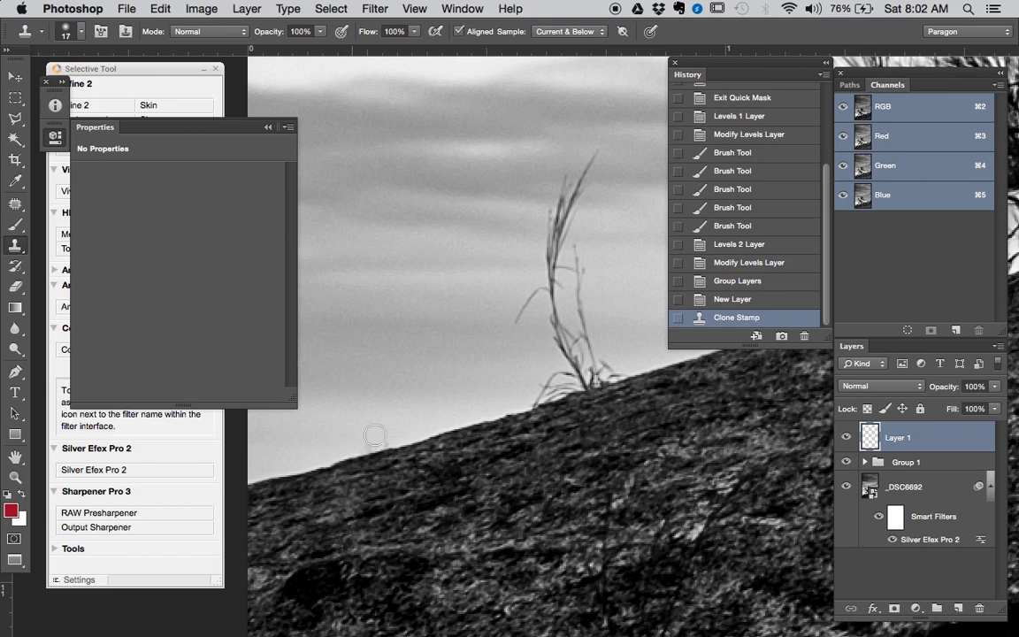
pyautogui.click(380, 444)
# Step: Clone sky over the tall grass stalk left of the small tree and remove the blades at its base along the ridge line
pyautogui.moveTo(611, 371)
pyautogui.mouseDown()
pyautogui.moveTo(541, 380)
pyautogui.moveTo(562, 366)
pyautogui.moveTo(477, 361)
pyautogui.mouseUp()
pyautogui.press('super+z')
pyautogui.keyDown('alt'); pyautogui.click(531, 356); pyautogui.keyUp('alt')
pyautogui.moveTo(542, 311); pyautogui.dragTo(552, 314)
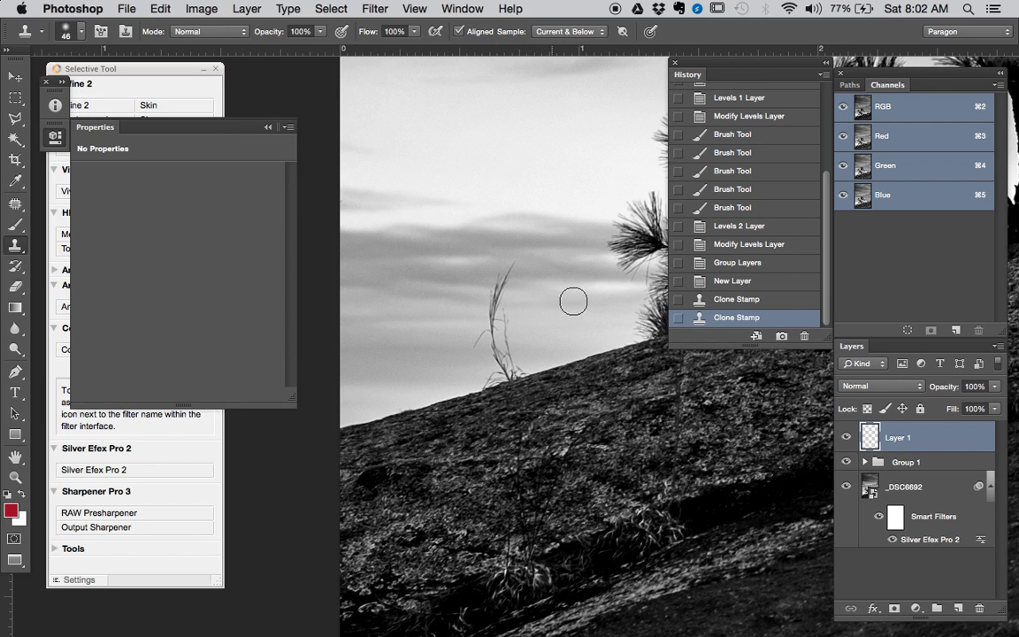
pyautogui.moveTo(505, 314)
pyautogui.mouseDown()
pyautogui.moveTo(496, 306)
pyautogui.moveTo(513, 266)
pyautogui.moveTo(503, 320)
pyautogui.moveTo(484, 337)
pyautogui.moveTo(498, 350)
pyautogui.moveTo(491, 359)
pyautogui.moveTo(500, 356)
pyautogui.moveTo(475, 349)
pyautogui.mouseUp()
pyautogui.keyDown('super'); pyautogui.click(485, 372); pyautogui.keyUp('super')
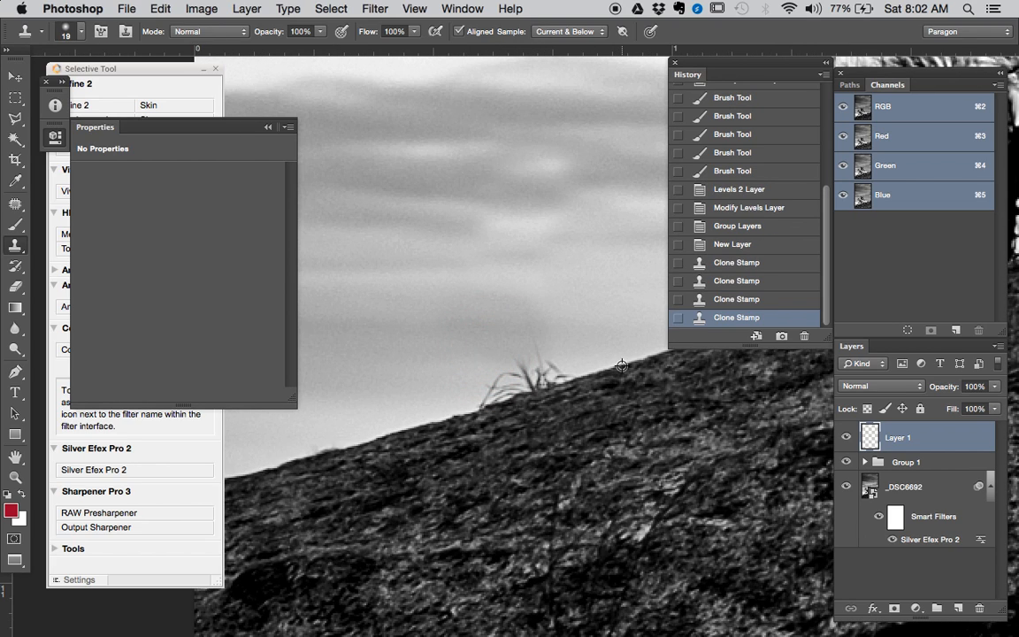
pyautogui.moveTo(560, 382)
pyautogui.mouseDown()
pyautogui.moveTo(553, 386)
pyautogui.moveTo(564, 375)
pyautogui.moveTo(539, 358)
pyautogui.moveTo(535, 375)
pyautogui.mouseUp()
pyautogui.moveTo(529, 383)
pyautogui.mouseDown()
pyautogui.moveTo(490, 402)
pyautogui.moveTo(448, 410)
pyautogui.moveTo(485, 405)
pyautogui.mouseUp()
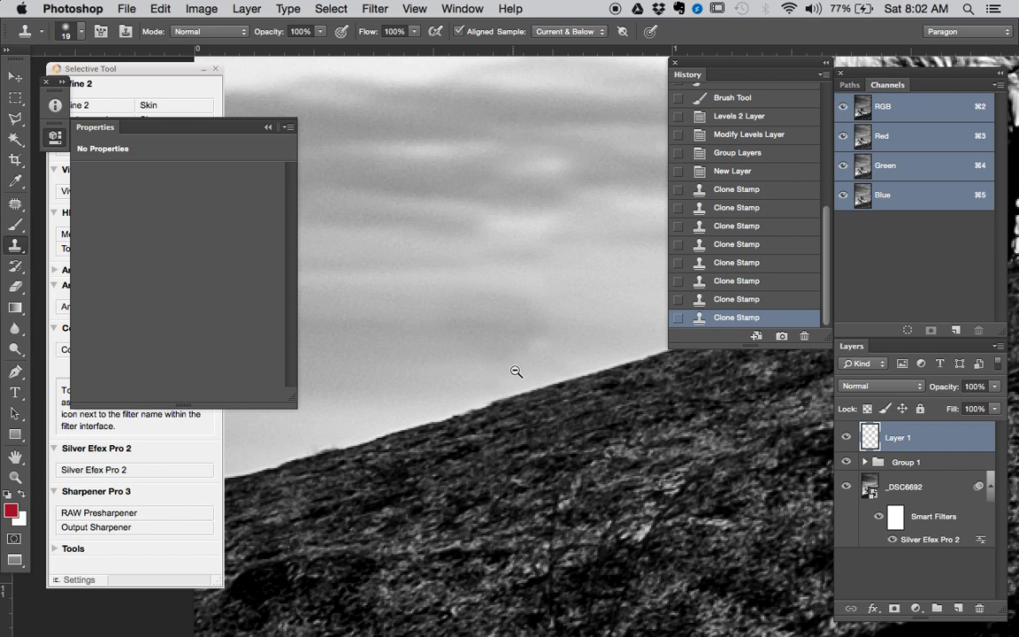
# Step: Blend the retouched sky above the ridge left of the small tree with the Clone Stamp at 60% opacity
pyautogui.keyDown('alt'); pyautogui.click(519, 366); pyautogui.keyUp('alt')
pyautogui.keyDown('alt'); pyautogui.click(518, 366); pyautogui.keyUp('alt')
pyautogui.moveTo(507, 325); pyautogui.dragTo(543, 322)
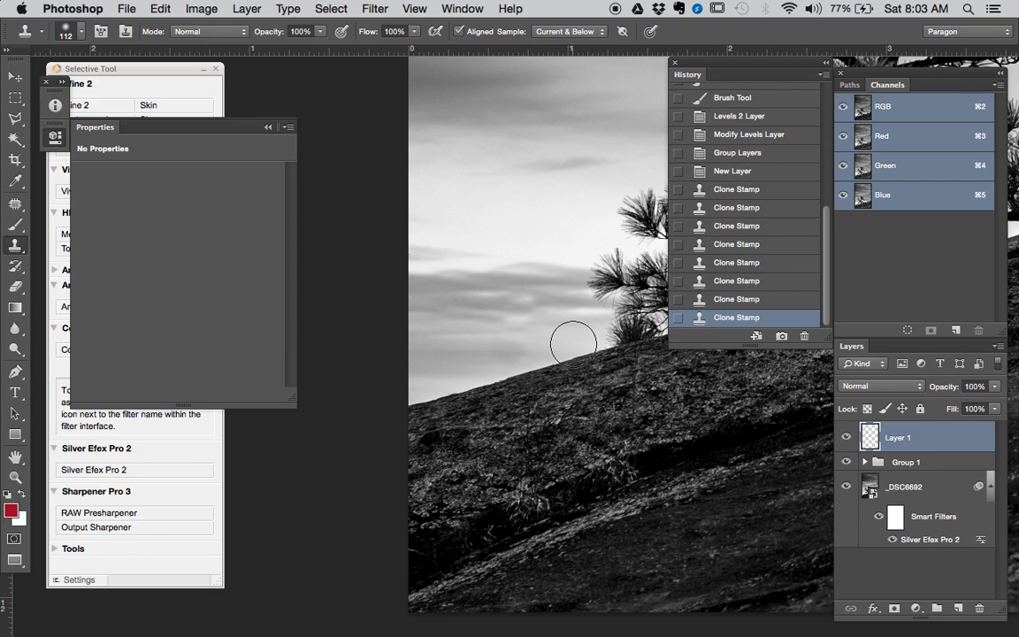
pyautogui.moveTo(516, 359); pyautogui.dragTo(522, 320)
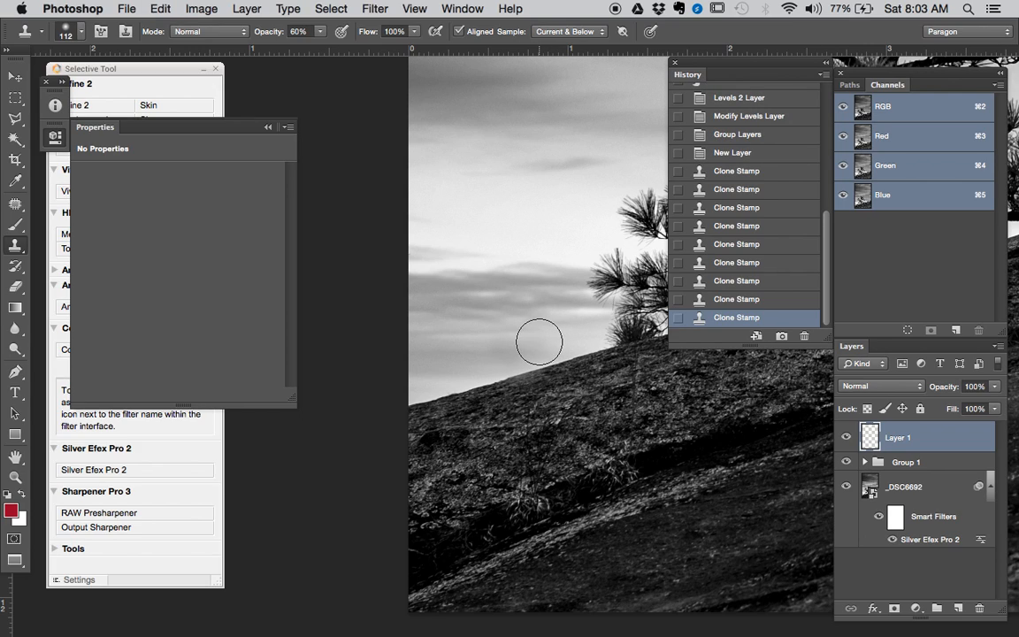
pyautogui.moveTo(560, 337); pyautogui.dragTo(520, 318)
pyautogui.keyDown('alt'); pyautogui.click(565, 338); pyautogui.keyUp('alt')
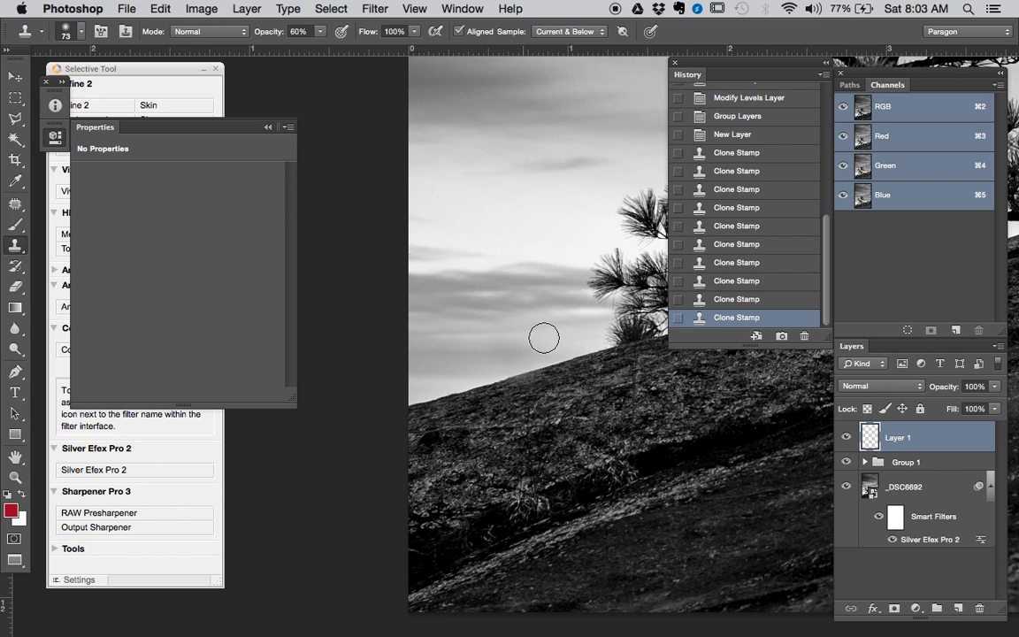
pyautogui.keyDown('alt'); pyautogui.click(565, 340); pyautogui.keyUp('alt')
pyautogui.keyDown('alt'); pyautogui.click(566, 339); pyautogui.keyUp('alt')
pyautogui.press('super+z')
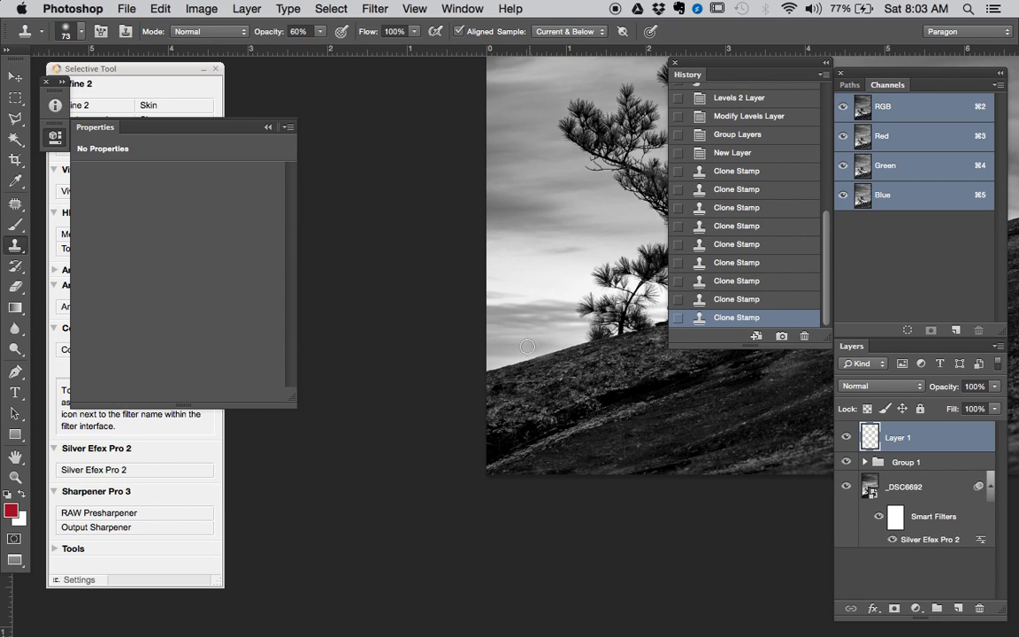
pyautogui.keyDown('alt'); pyautogui.click(543, 335); pyautogui.keyUp('alt')
pyautogui.click(517, 368)
pyautogui.keyDown('alt'); pyautogui.click(551, 340); pyautogui.keyUp('alt')
pyautogui.click(495, 362)
# Step: Set the Clone Stamp to 100% opacity and remove the thin stems beneath the broken log on the ridge with a small brush
pyautogui.moveTo(584, 337); pyautogui.dragTo(364, 406)
pyautogui.moveTo(462, 375)
pyautogui.mouseDown()
pyautogui.moveTo(575, 420)
pyautogui.moveTo(467, 377)
pyautogui.moveTo(437, 376)
pyautogui.moveTo(462, 348)
pyautogui.moveTo(453, 348)
pyautogui.mouseUp()
pyautogui.press('0')
pyautogui.moveTo(571, 406); pyautogui.dragTo(567, 409)
pyautogui.moveTo(590, 384)
pyautogui.mouseDown()
pyautogui.moveTo(543, 378)
pyautogui.moveTo(580, 381)
pyautogui.moveTo(587, 370)
pyautogui.moveTo(614, 398)
pyautogui.moveTo(578, 405)
pyautogui.moveTo(585, 390)
pyautogui.moveTo(514, 411)
pyautogui.moveTo(521, 421)
pyautogui.mouseUp()
pyautogui.moveTo(469, 383); pyautogui.dragTo(650, 304)
pyautogui.moveTo(444, 388)
pyautogui.mouseDown()
pyautogui.moveTo(423, 413)
pyautogui.moveTo(437, 418)
pyautogui.moveTo(460, 390)
pyautogui.mouseUp()
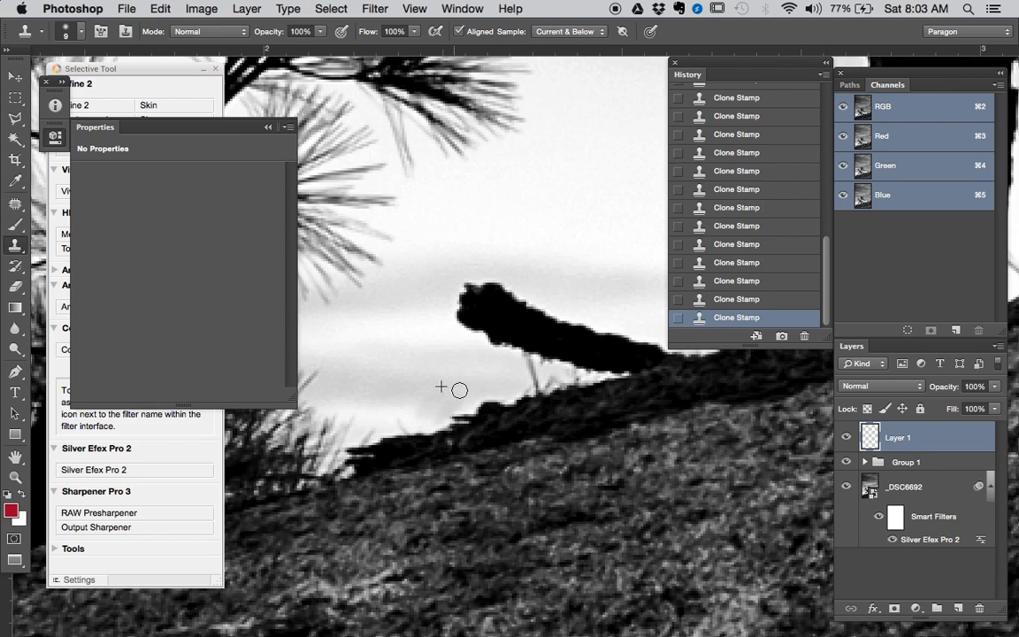
pyautogui.moveTo(546, 380)
pyautogui.mouseDown()
pyautogui.moveTo(528, 366)
pyautogui.moveTo(507, 377)
pyautogui.moveTo(569, 375)
pyautogui.moveTo(527, 377)
pyautogui.mouseUp()
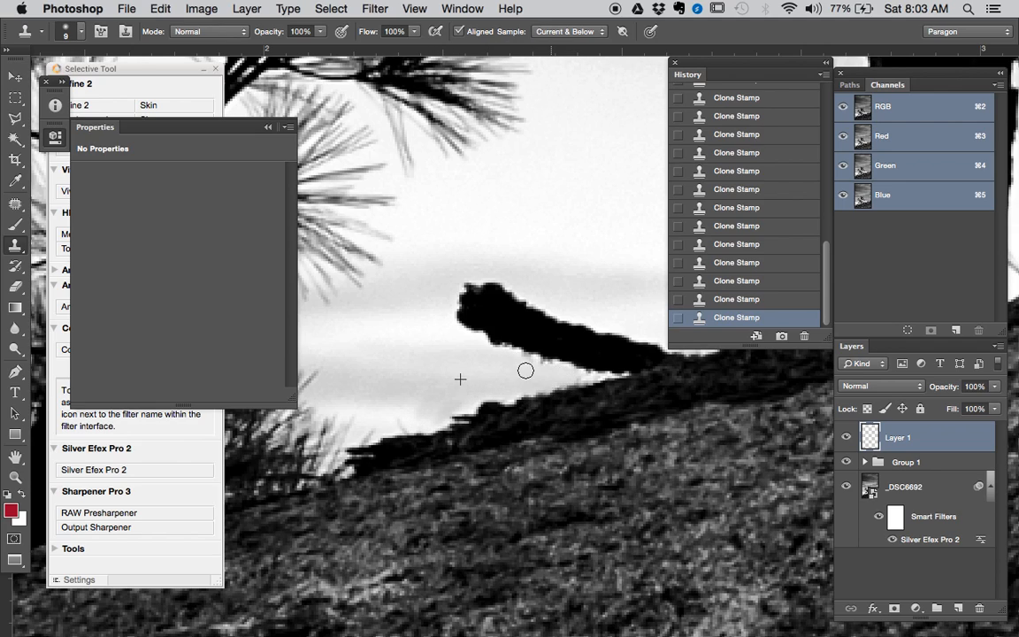
pyautogui.keyDown('alt'); pyautogui.click(447, 401); pyautogui.keyUp('alt')
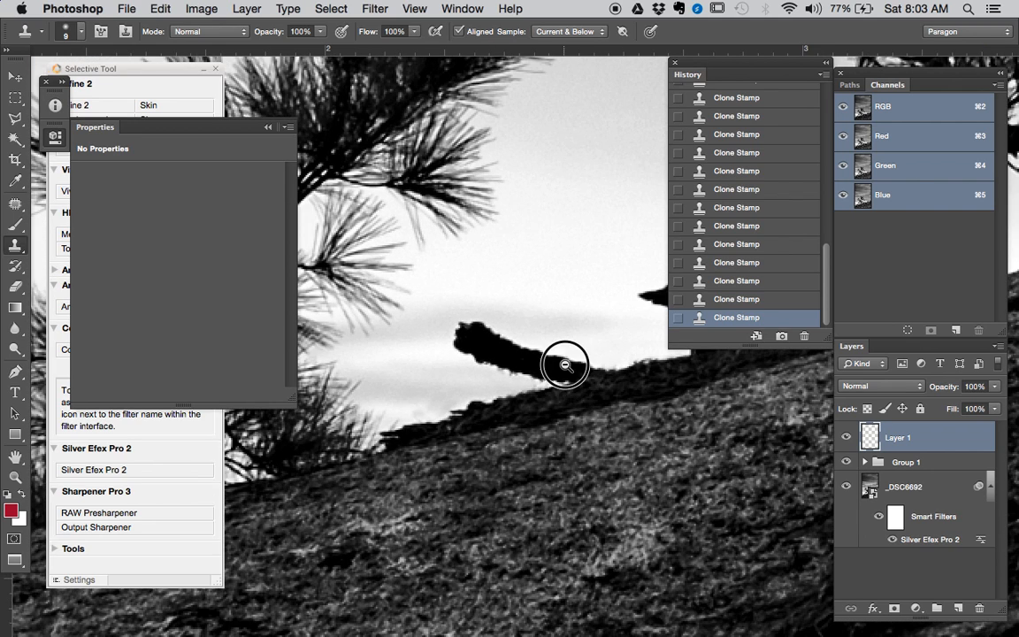
# Step: Clone clean sky just above the short stub on the left side of the trunk with a 4 px brush
pyautogui.moveTo(563, 364); pyautogui.dragTo(349, 414)
pyautogui.keyDown('super'); pyautogui.click(496, 291); pyautogui.keyUp('super')
pyautogui.moveTo(476, 310); pyautogui.dragTo(470, 310)
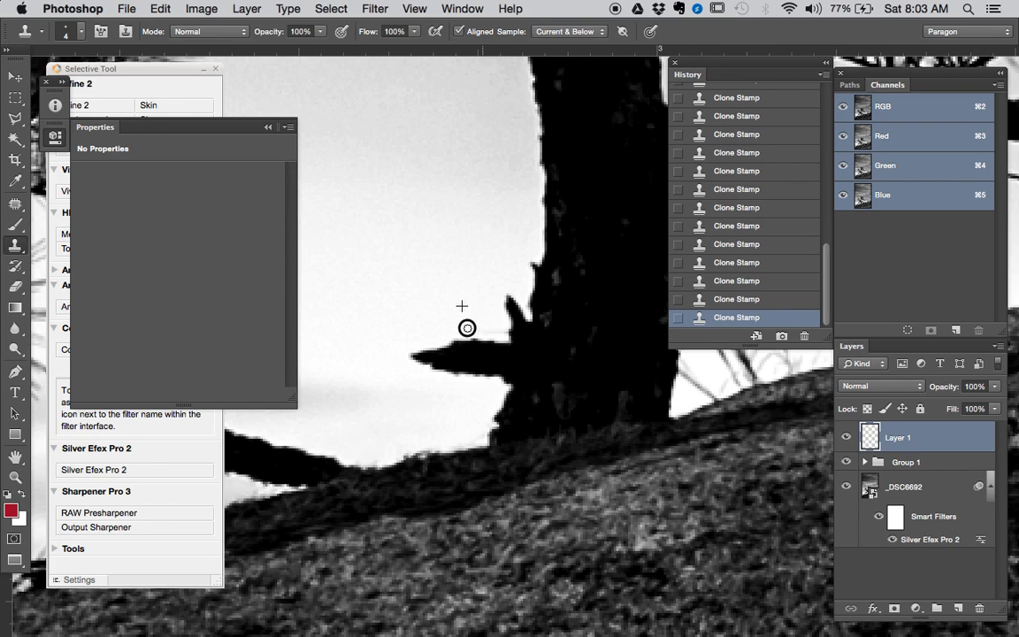
# Step: Clone clean sky directly beneath the low branch to the right of the trunk
pyautogui.moveTo(560, 311)
pyautogui.mouseDown()
pyautogui.moveTo(499, 315)
pyautogui.moveTo(509, 314)
pyautogui.moveTo(273, 372)
pyautogui.mouseUp()
pyautogui.moveTo(519, 309); pyautogui.dragTo(523, 308)
pyautogui.keyDown('alt'); pyautogui.click(550, 262); pyautogui.keyUp('alt')
pyautogui.moveTo(500, 263)
pyautogui.mouseDown()
pyautogui.moveTo(473, 294)
pyautogui.moveTo(487, 333)
pyautogui.moveTo(470, 394)
pyautogui.moveTo(516, 402)
pyautogui.moveTo(489, 423)
pyautogui.moveTo(463, 422)
pyautogui.moveTo(496, 255)
pyautogui.mouseUp()
pyautogui.keyDown('alt'); pyautogui.click(553, 376); pyautogui.keyUp('alt')
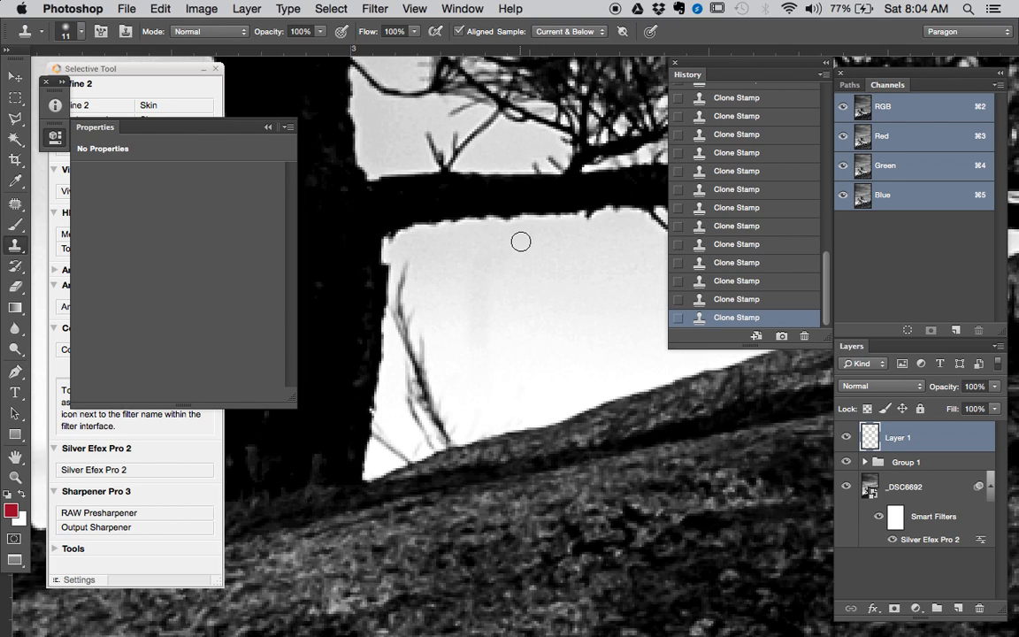
# Step: Clone out the thin stems rising from the slope beside the right edge of the trunk
pyautogui.keyDown('alt'); pyautogui.click(503, 405); pyautogui.keyUp('alt')
pyautogui.moveTo(449, 431)
pyautogui.mouseDown()
pyautogui.moveTo(414, 403)
pyautogui.moveTo(425, 348)
pyautogui.moveTo(411, 334)
pyautogui.moveTo(446, 281)
pyautogui.moveTo(398, 291)
pyautogui.moveTo(403, 330)
pyautogui.moveTo(419, 318)
pyautogui.moveTo(423, 329)
pyautogui.mouseUp()
pyautogui.keyDown('alt'); pyautogui.click(431, 403); pyautogui.keyUp('alt')
pyautogui.moveTo(405, 405)
pyautogui.mouseDown()
pyautogui.moveTo(428, 426)
pyautogui.moveTo(406, 454)
pyautogui.mouseUp()
pyautogui.keyDown('alt'); pyautogui.click(464, 419); pyautogui.keyUp('alt')
pyautogui.keyDown('alt'); pyautogui.click(484, 412); pyautogui.keyUp('alt')
pyautogui.click(419, 449)
pyautogui.keyDown('alt'); pyautogui.click(432, 427); pyautogui.keyUp('alt')
pyautogui.moveTo(423, 425); pyautogui.dragTo(420, 426)
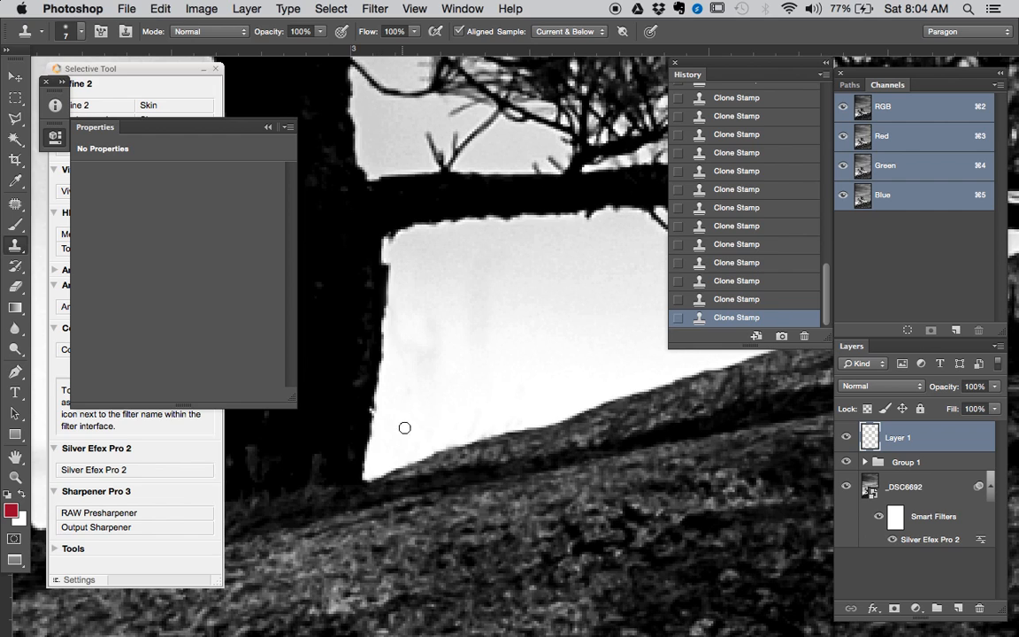
# Step: Smooth the retouched sky between the low branch and the slope with a 49 px Clone Stamp
pyautogui.keyDown('alt'); pyautogui.keyDown('super'); pyautogui.click(405, 428); pyautogui.keyUp('super'); pyautogui.keyUp('alt')
pyautogui.moveTo(493, 384)
pyautogui.mouseDown()
pyautogui.moveTo(511, 384)
pyautogui.moveTo(527, 360)
pyautogui.moveTo(534, 370)
pyautogui.moveTo(477, 353)
pyautogui.moveTo(477, 364)
pyautogui.mouseUp()
pyautogui.keyDown('alt'); pyautogui.keyDown('super'); pyautogui.click(511, 359); pyautogui.keyUp('super'); pyautogui.keyUp('alt')
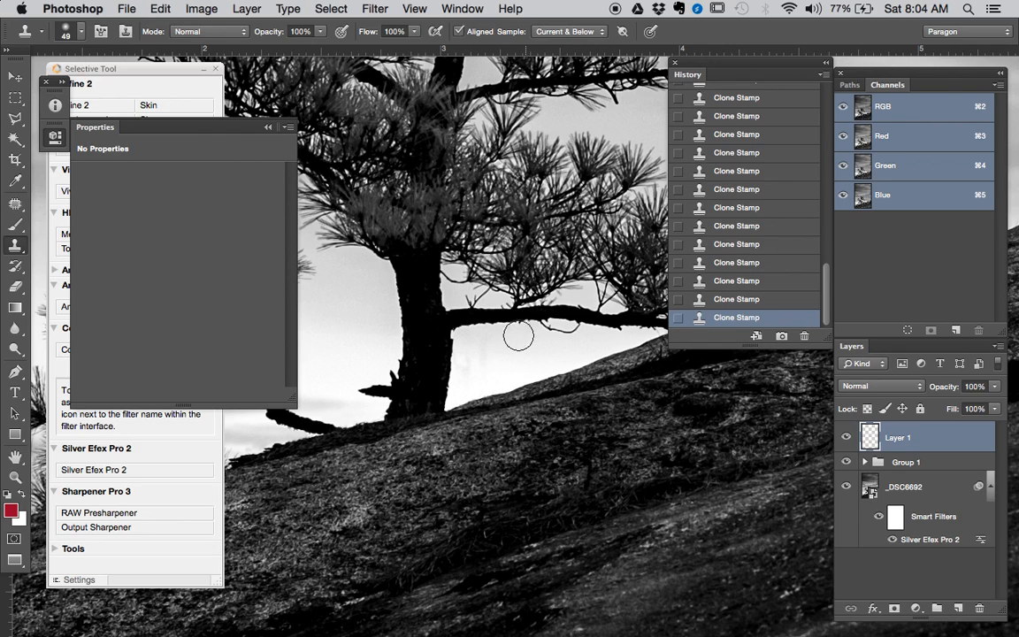
pyautogui.moveTo(487, 363)
pyautogui.mouseDown()
pyautogui.moveTo(484, 348)
pyautogui.moveTo(477, 368)
pyautogui.moveTo(430, 329)
pyautogui.mouseUp()
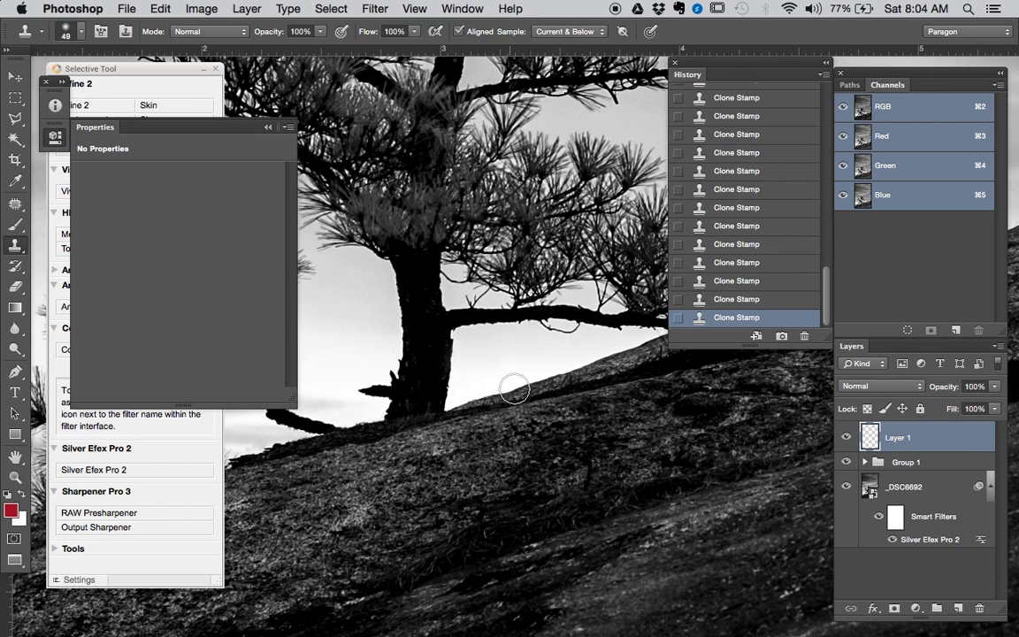
# Step: Compare the whole image with the cloning layer hidden and shown
pyautogui.keyDown('alt'); pyautogui.keyDown('super'); pyautogui.click(544, 387); pyautogui.keyUp('super'); pyautogui.keyUp('alt')
pyautogui.keyDown('alt'); pyautogui.click(549, 382); pyautogui.keyUp('alt')
pyautogui.keyDown('alt'); pyautogui.click(548, 382); pyautogui.keyUp('alt')
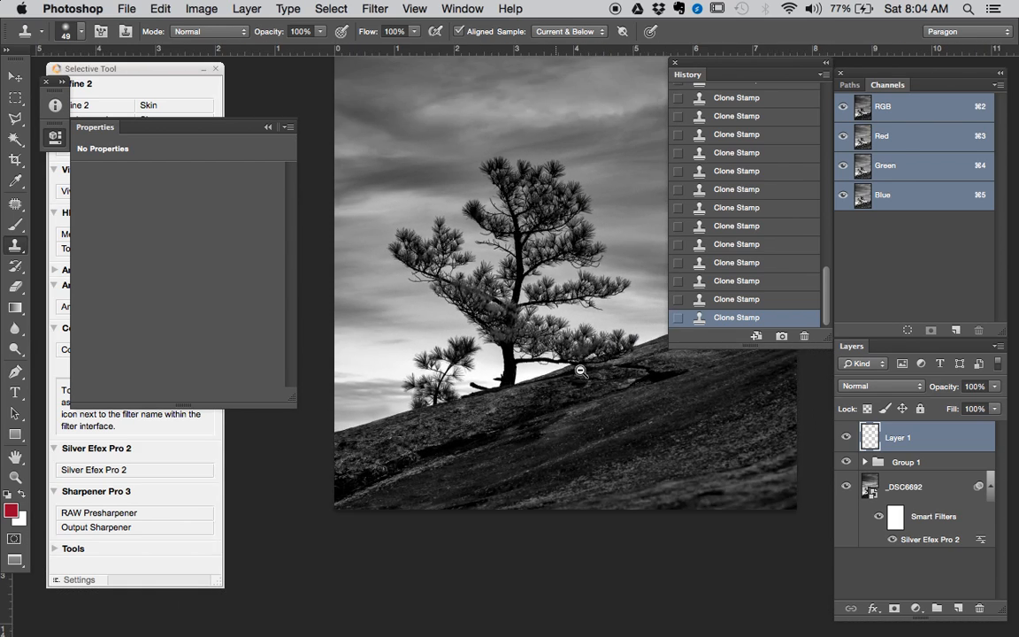
pyautogui.keyDown('alt'); pyautogui.click(548, 382); pyautogui.keyUp('alt')
pyautogui.moveTo(596, 371); pyautogui.dragTo(524, 477)
pyautogui.keyDown('alt'); pyautogui.click(562, 434); pyautogui.keyUp('alt')
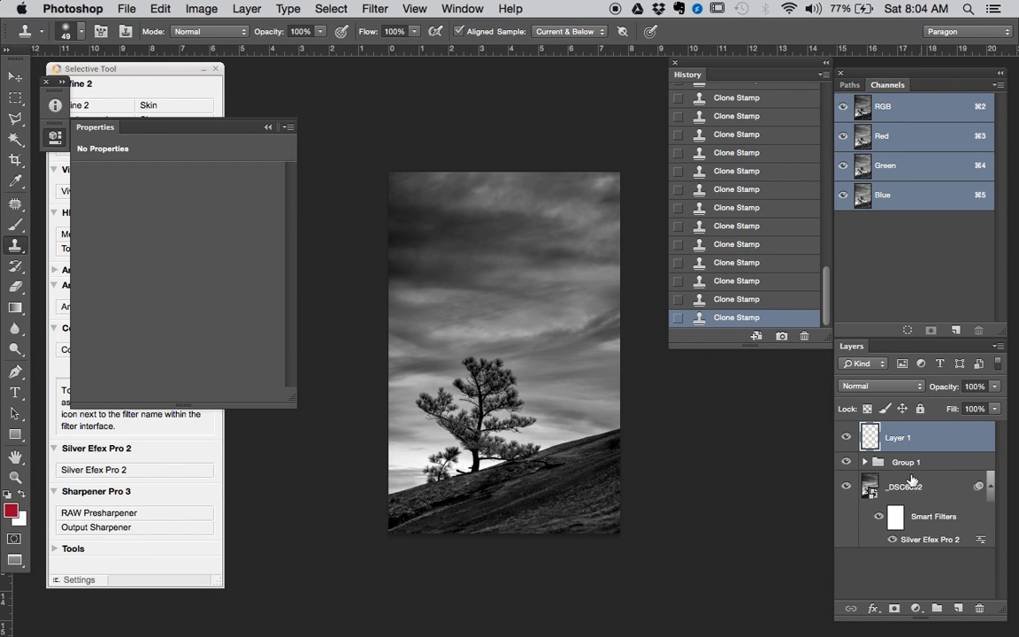
pyautogui.click(846, 437)
pyautogui.click(847, 439)
pyautogui.moveTo(580, 364); pyautogui.dragTo(555, 310)
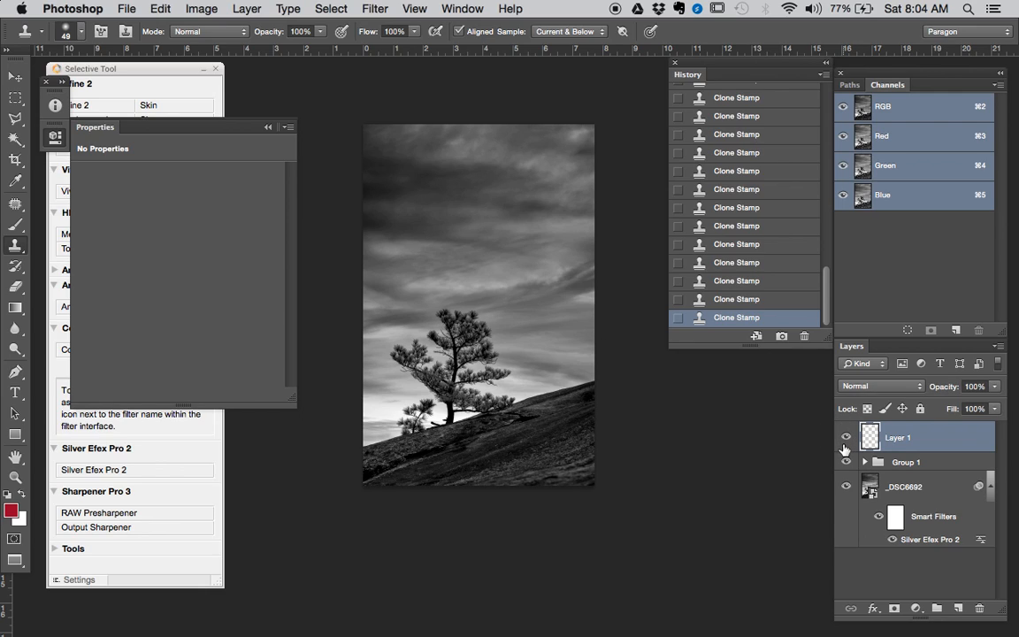
pyautogui.moveTo(390, 318); pyautogui.dragTo(437, 364)
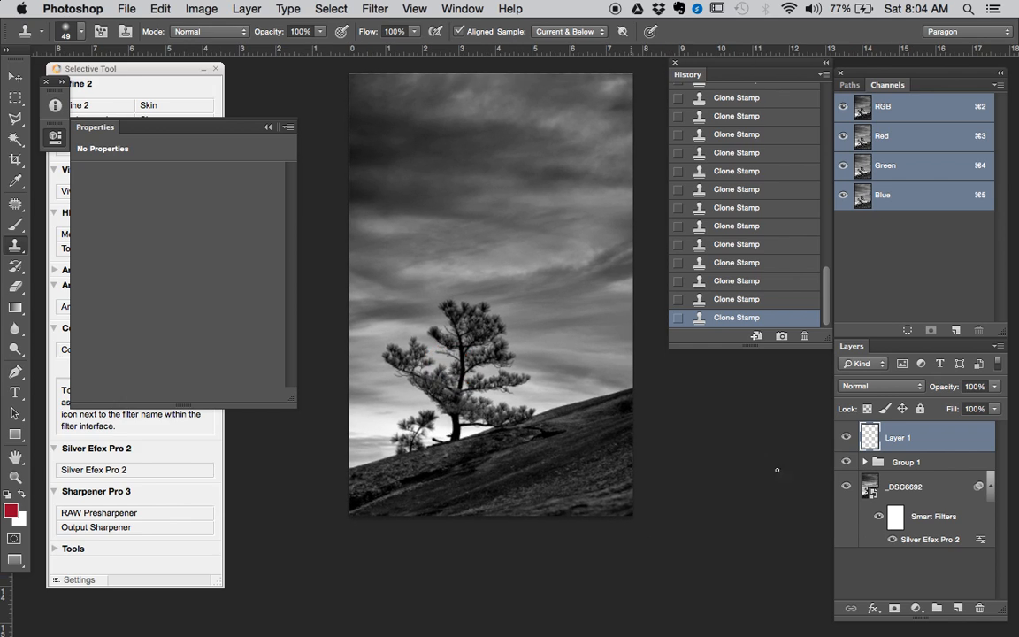
# Step: Add a new layer above the cloning layer, fill it with 50% Gray and set its blend mode to Soft Light
pyautogui.click(958, 609)
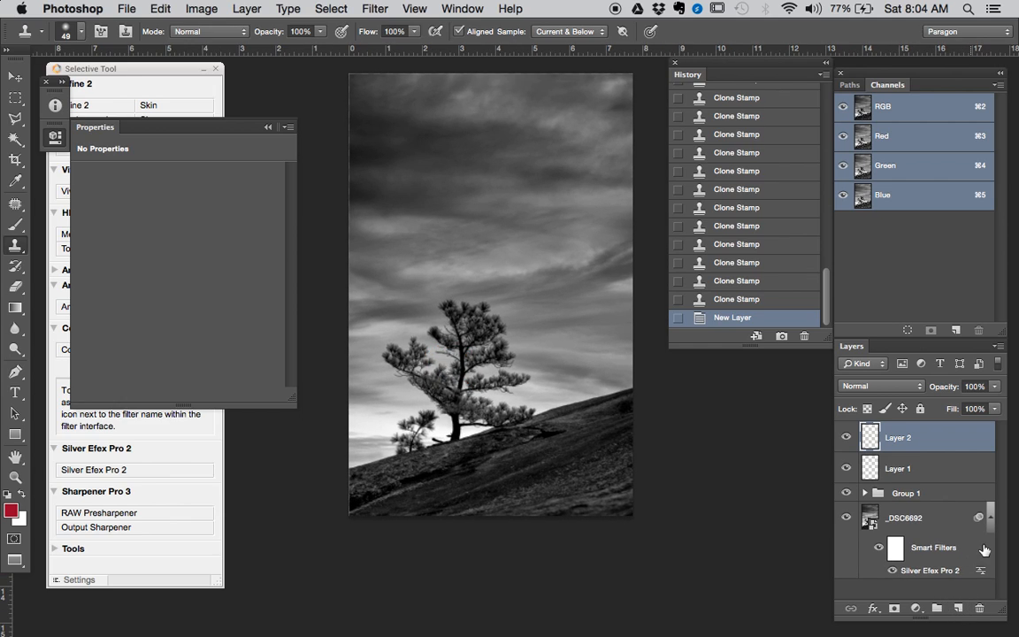
pyautogui.hotkey('shift', 'BackSpace')
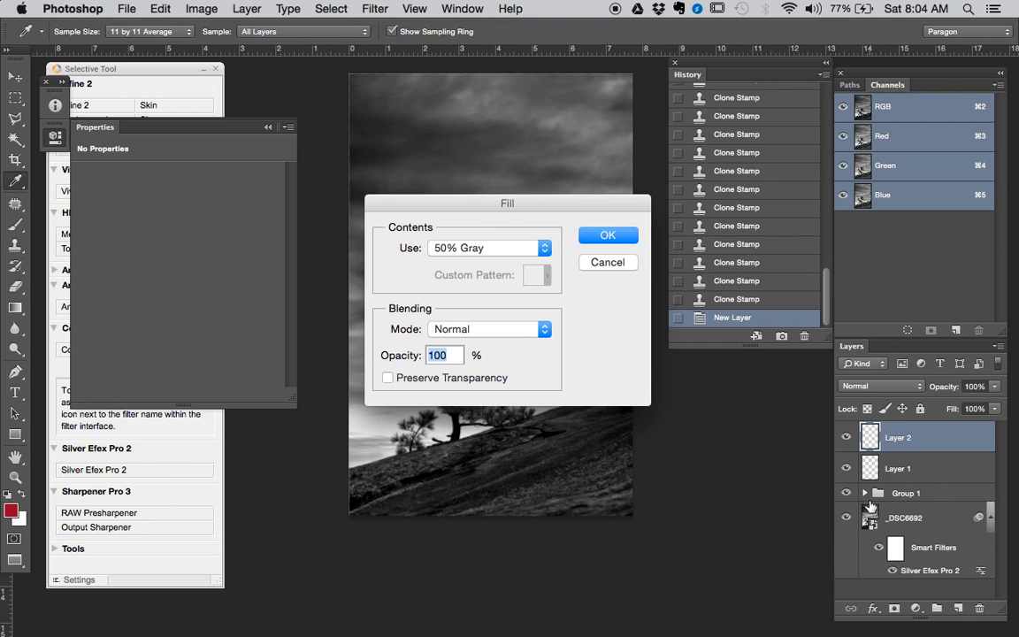
pyautogui.click(633, 237)
pyautogui.click(871, 386)
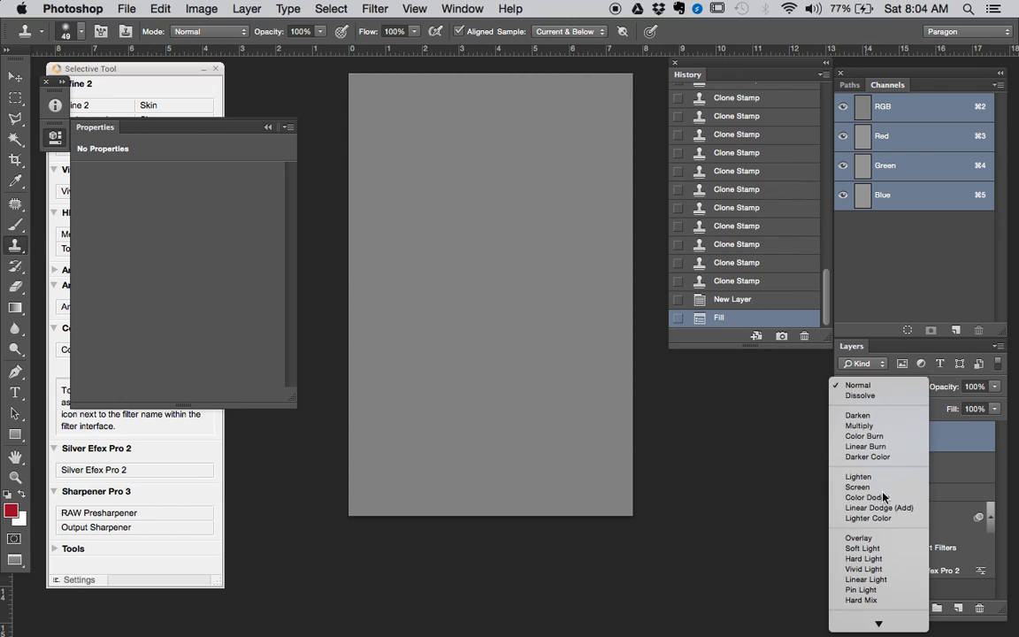
pyautogui.click(873, 549)
# Step: Burn the upper-right corner, right edge and slope on the gray layer with a 1224 px Burn tool at 30% exposure
pyautogui.moveTo(555, 257)
pyautogui.mouseDown()
pyautogui.moveTo(581, 256)
pyautogui.moveTo(536, 308)
pyautogui.moveTo(537, 266)
pyautogui.moveTo(574, 265)
pyautogui.mouseUp()
pyautogui.scroll(-2, 564, 249)
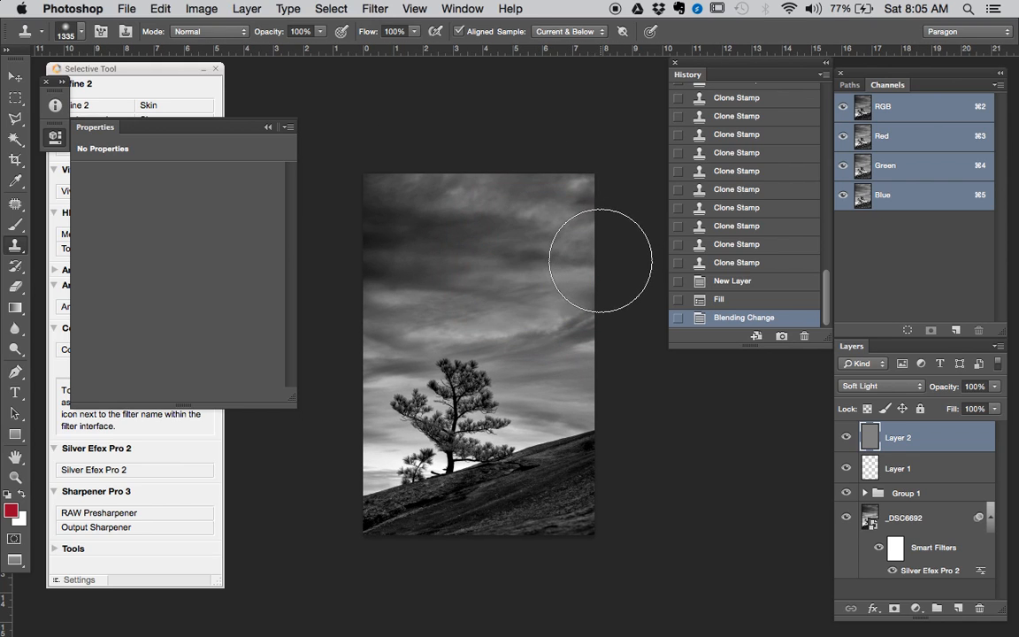
pyautogui.press('o')
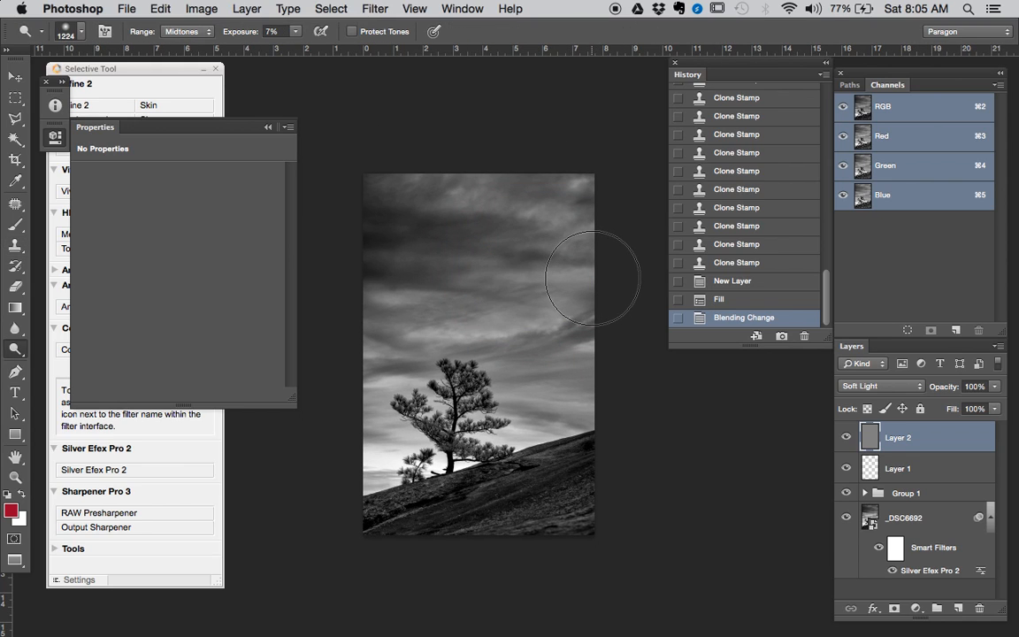
pyautogui.press('3')
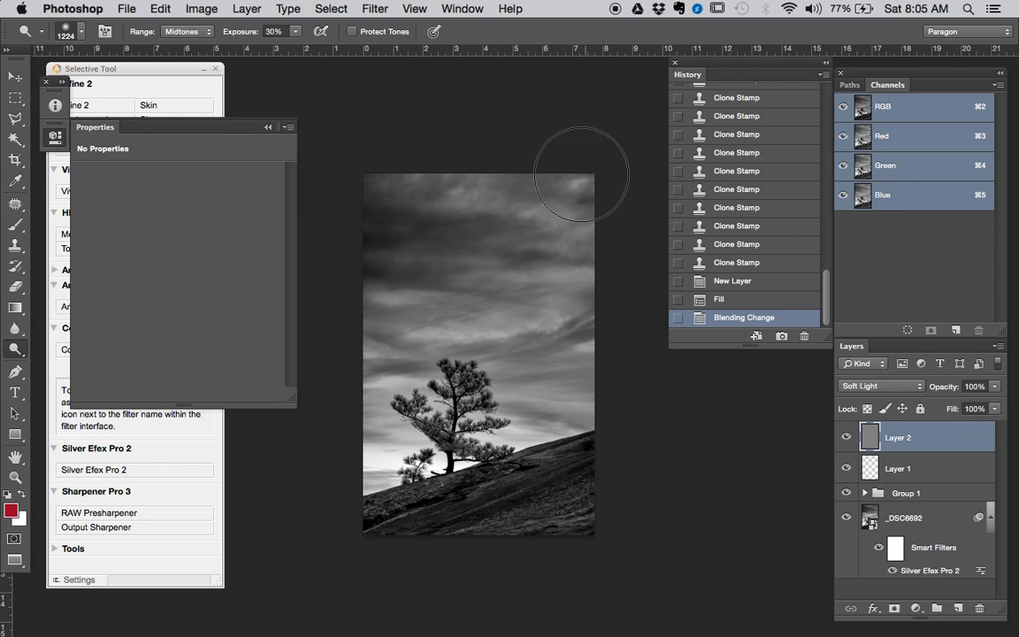
pyautogui.moveTo(573, 188)
pyautogui.mouseDown()
pyautogui.moveTo(559, 182)
pyautogui.moveTo(579, 177)
pyautogui.moveTo(541, 159)
pyautogui.moveTo(377, 169)
pyautogui.moveTo(446, 162)
pyautogui.moveTo(579, 173)
pyautogui.mouseUp()
pyautogui.moveTo(596, 184)
pyautogui.mouseDown()
pyautogui.moveTo(580, 194)
pyautogui.moveTo(606, 267)
pyautogui.mouseUp()
pyautogui.moveTo(589, 400)
pyautogui.mouseDown()
pyautogui.moveTo(603, 466)
pyautogui.moveTo(585, 505)
pyautogui.moveTo(330, 496)
pyautogui.moveTo(358, 491)
pyautogui.moveTo(357, 478)
pyautogui.mouseUp()
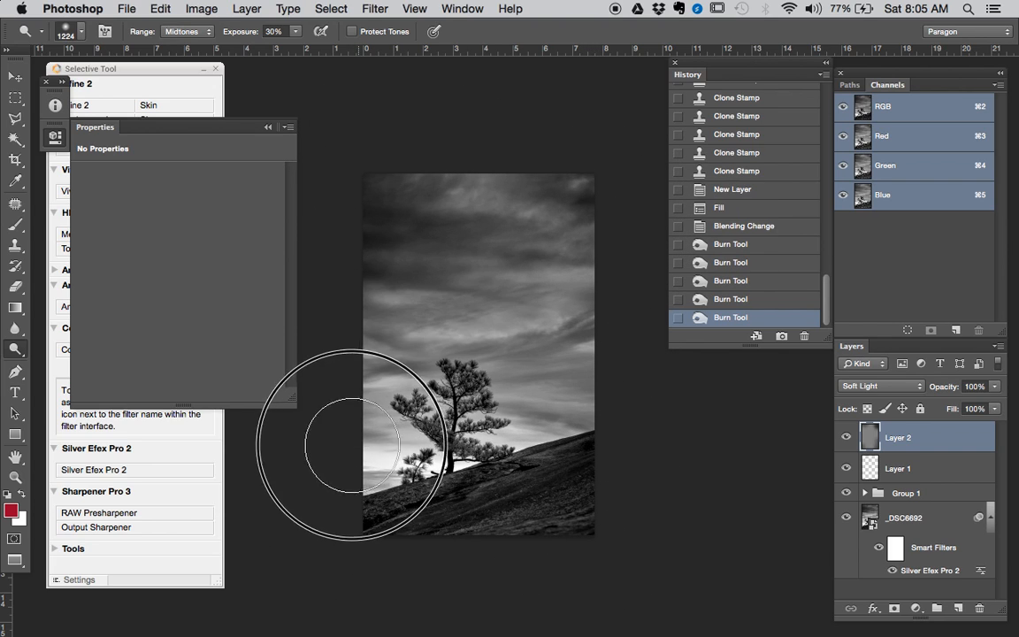
# Step: Darken the left-edge sky, the upper sky, the right side and both bottom corners with the 1224 px Burn tool
pyautogui.moveTo(367, 334); pyautogui.dragTo(348, 320)
pyautogui.moveTo(477, 191)
pyautogui.mouseDown()
pyautogui.moveTo(474, 183)
pyautogui.moveTo(491, 190)
pyautogui.mouseUp()
pyautogui.moveTo(586, 312)
pyautogui.mouseDown()
pyautogui.moveTo(577, 276)
pyautogui.moveTo(535, 292)
pyautogui.mouseUp()
pyautogui.moveTo(528, 362); pyautogui.dragTo(594, 407)
pyautogui.moveTo(587, 183); pyautogui.dragTo(582, 182)
pyautogui.moveTo(532, 163)
pyautogui.mouseDown()
pyautogui.moveTo(452, 163)
pyautogui.moveTo(528, 165)
pyautogui.mouseUp()
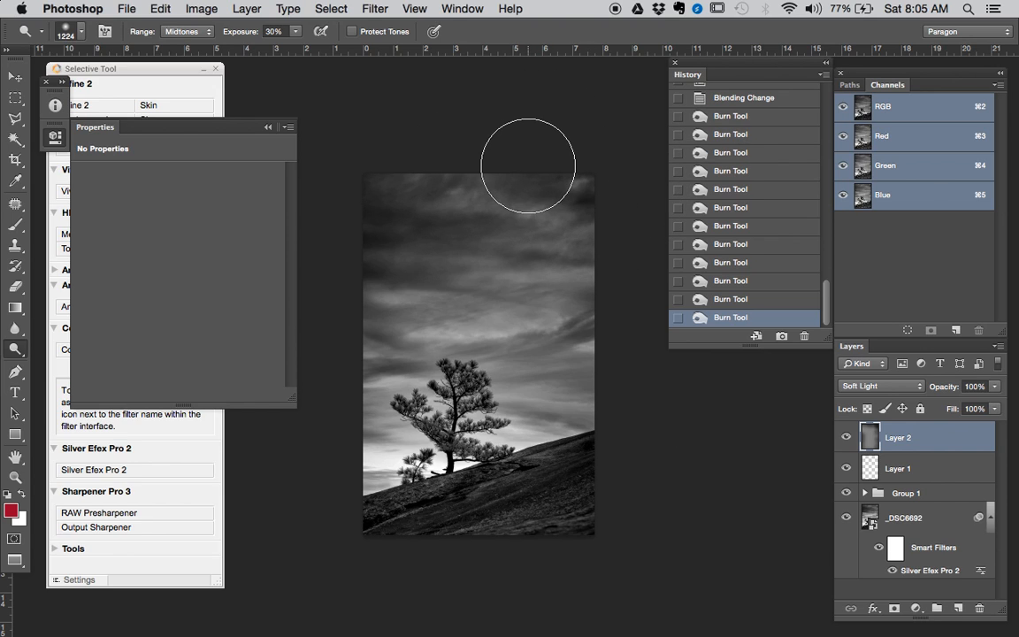
pyautogui.click(602, 257)
pyautogui.click(599, 408)
pyautogui.click(595, 519)
pyautogui.click(359, 508)
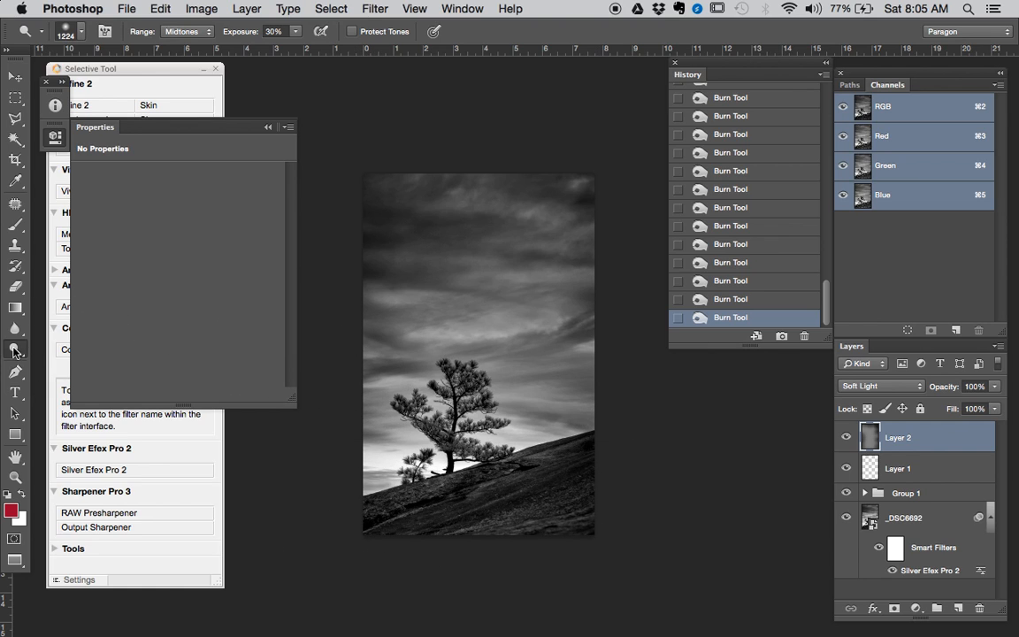
# Step: Burn around the photo's borders again, covering the top-left sky, the bottom slope and the sky on both sides of the tree
pyautogui.click(326, 307)
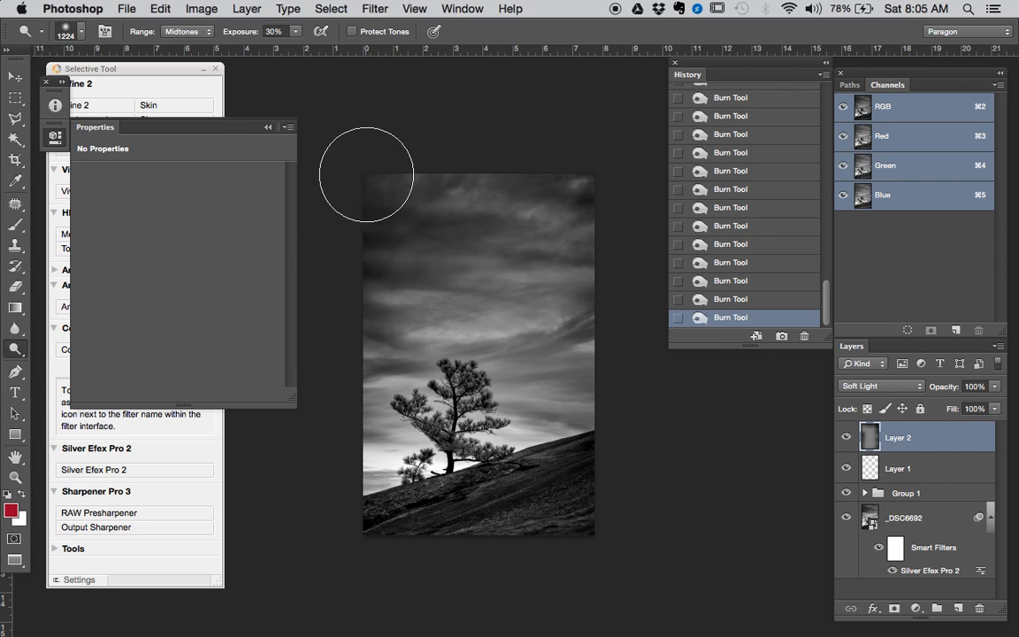
pyautogui.click(425, 172)
pyautogui.click(590, 504)
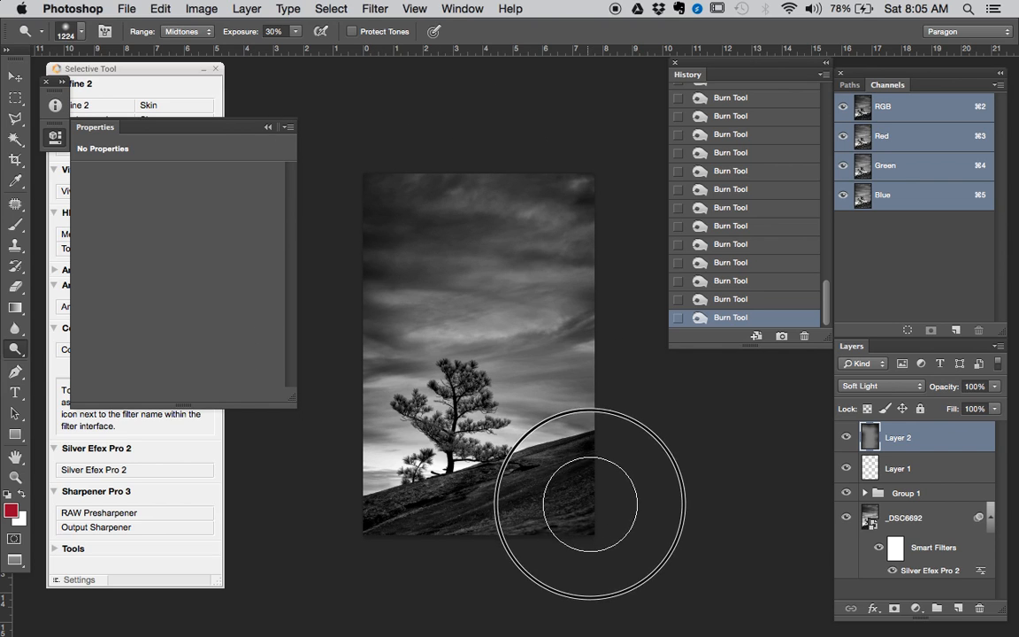
pyautogui.click(480, 520)
pyautogui.click(406, 529)
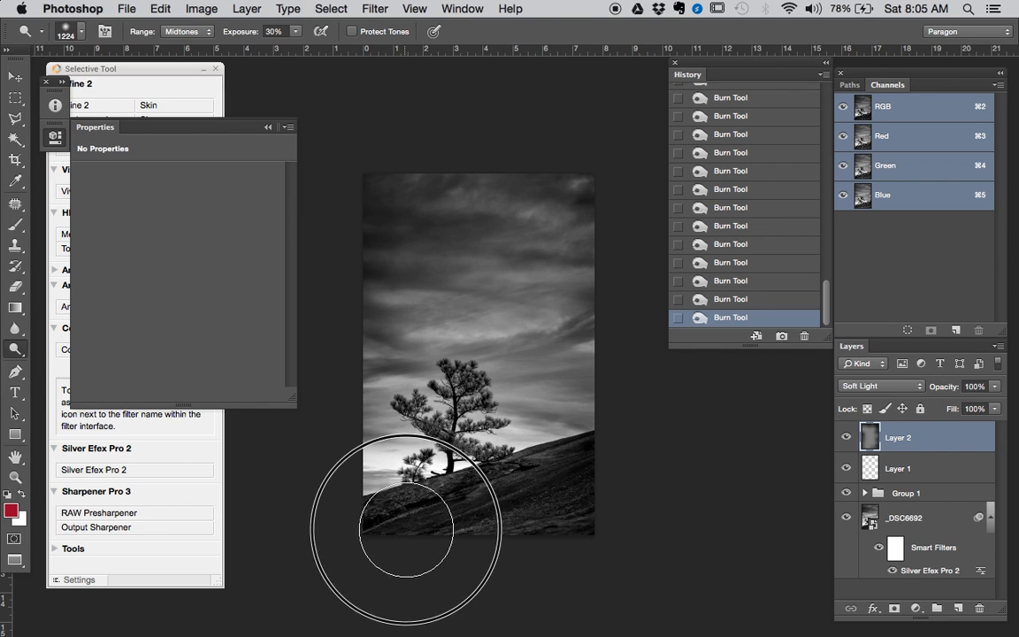
pyautogui.click(334, 451)
pyautogui.click(336, 407)
pyautogui.click(370, 378)
pyautogui.click(569, 356)
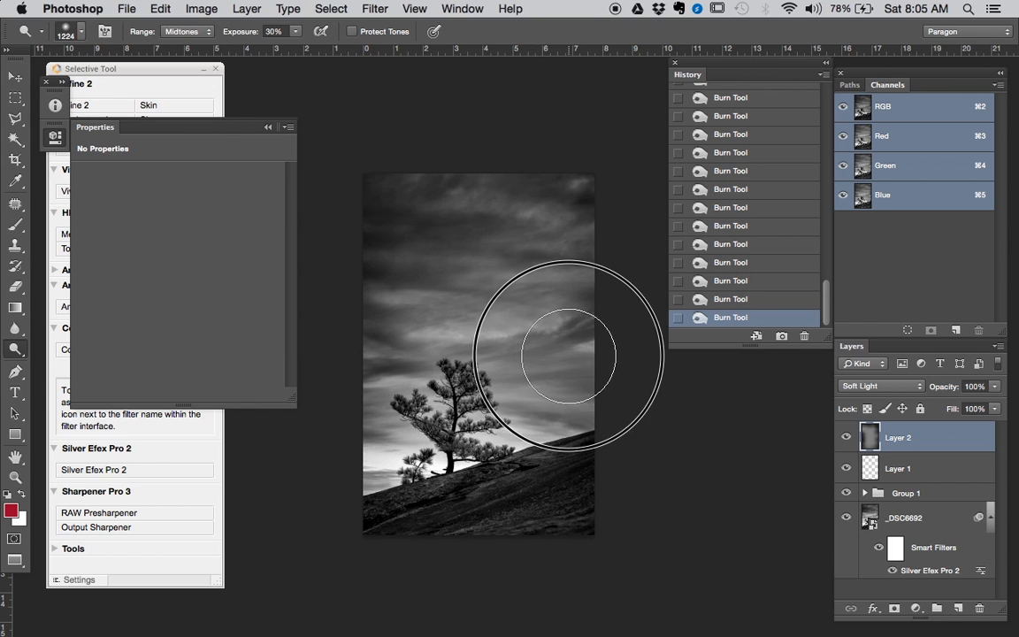
# Step: Deepen the mid-sky clouds, the right edge, the lower-right slope and the left-edge sky with more Burn tool strokes
pyautogui.moveTo(549, 298); pyautogui.dragTo(522, 300)
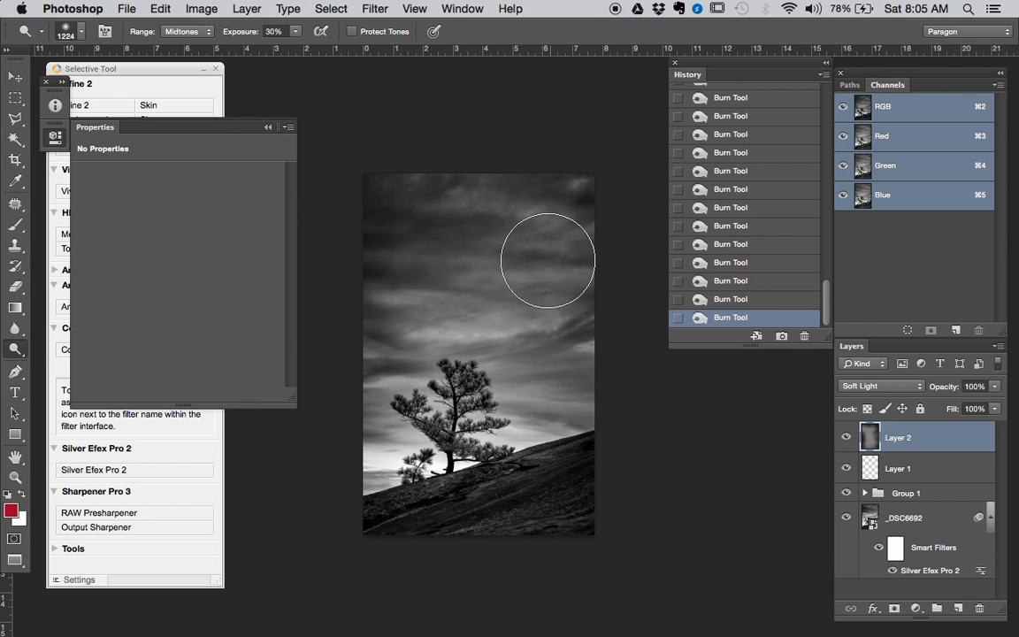
pyautogui.moveTo(527, 399); pyautogui.dragTo(561, 399)
pyautogui.moveTo(487, 317); pyautogui.dragTo(499, 315)
pyautogui.moveTo(590, 250); pyautogui.dragTo(594, 261)
pyautogui.moveTo(601, 522)
pyautogui.mouseDown()
pyautogui.moveTo(581, 523)
pyautogui.moveTo(531, 494)
pyautogui.mouseUp()
pyautogui.moveTo(564, 530)
pyautogui.mouseDown()
pyautogui.moveTo(475, 557)
pyautogui.moveTo(405, 518)
pyautogui.moveTo(338, 500)
pyautogui.moveTo(544, 486)
pyautogui.moveTo(594, 447)
pyautogui.moveTo(603, 360)
pyautogui.mouseUp()
pyautogui.moveTo(613, 276); pyautogui.dragTo(587, 282)
pyautogui.moveTo(529, 300)
pyautogui.mouseDown()
pyautogui.moveTo(363, 262)
pyautogui.moveTo(330, 330)
pyautogui.moveTo(337, 421)
pyautogui.moveTo(350, 458)
pyautogui.moveTo(355, 447)
pyautogui.mouseUp()
pyautogui.moveTo(411, 285); pyautogui.dragTo(520, 300)
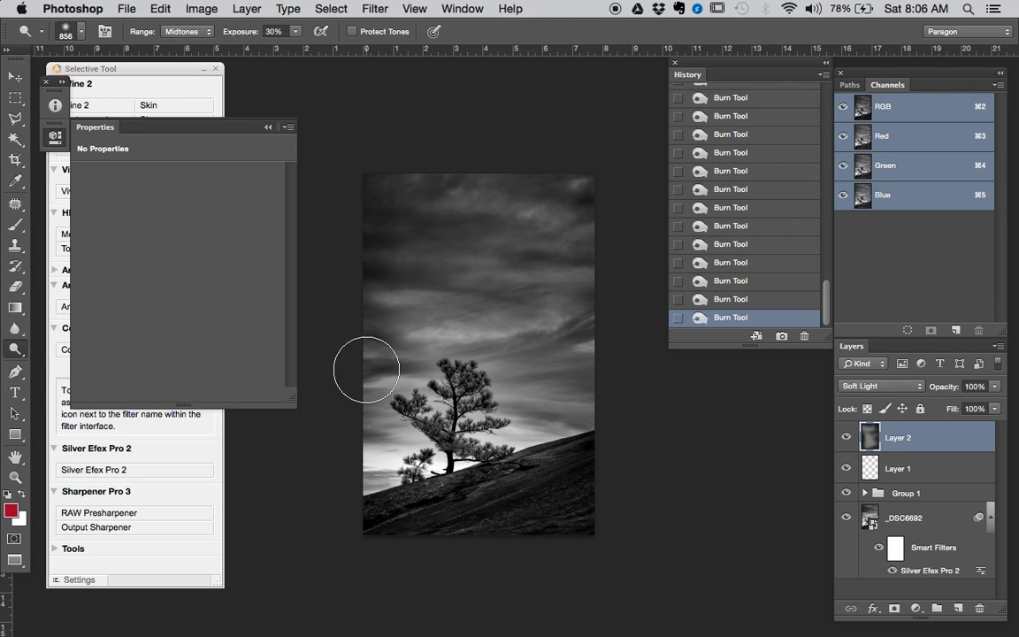
# Step: Compare the image with the burned gray layer hidden and shown
pyautogui.click(846, 439)
pyautogui.click(846, 439)
pyautogui.click(845, 439)
pyautogui.click(845, 439)
# Step: Try the burned gray layer at 68% opacity and restore it to 100%
pyautogui.click(993, 387)
pyautogui.click(972, 402)
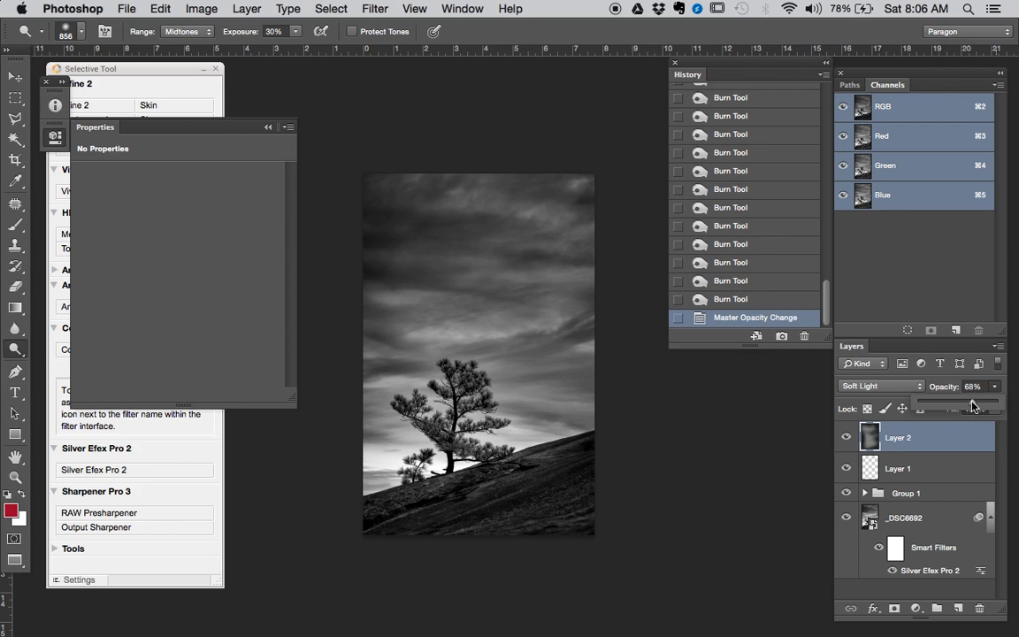
pyautogui.moveTo(973, 405); pyautogui.dragTo(984, 407)
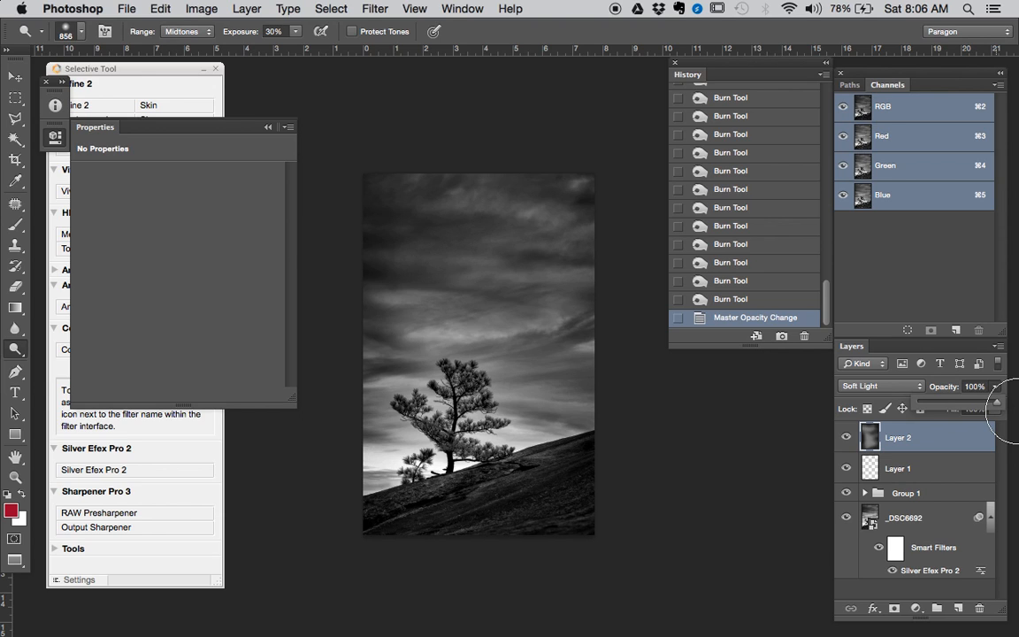
# Step: Lighten the tree's upper branches on the gray layer with a 123 px Dodge tool at 30% exposure
pyautogui.keyDown('super'); pyautogui.click(477, 388); pyautogui.keyUp('super')
pyautogui.keyDown('super'); pyautogui.click(477, 388); pyautogui.keyUp('super')
pyautogui.keyDown('super'); pyautogui.click(477, 388); pyautogui.keyUp('super')
pyautogui.moveTo(450, 359); pyautogui.dragTo(372, 361)
pyautogui.keyDown('super'); pyautogui.click(434, 348); pyautogui.keyUp('super')
pyautogui.moveTo(431, 331); pyautogui.dragTo(392, 340)
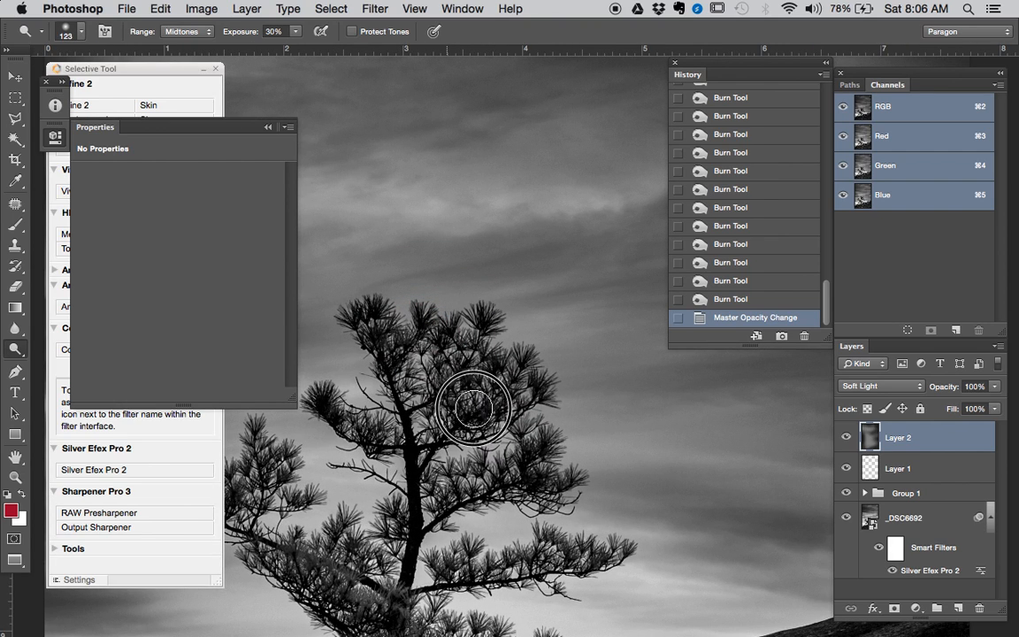
pyautogui.moveTo(491, 407)
pyautogui.mouseDown()
pyautogui.moveTo(455, 423)
pyautogui.moveTo(474, 405)
pyautogui.moveTo(473, 354)
pyautogui.moveTo(458, 337)
pyautogui.moveTo(423, 332)
pyautogui.mouseUp()
pyautogui.moveTo(429, 393); pyautogui.dragTo(523, 173)
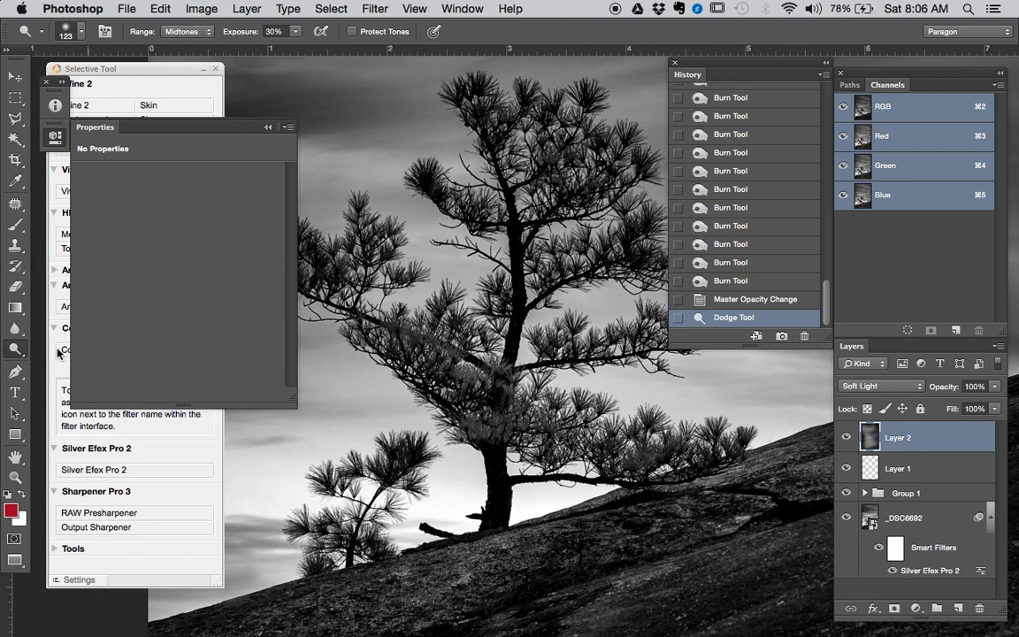
pyautogui.click(15, 353)
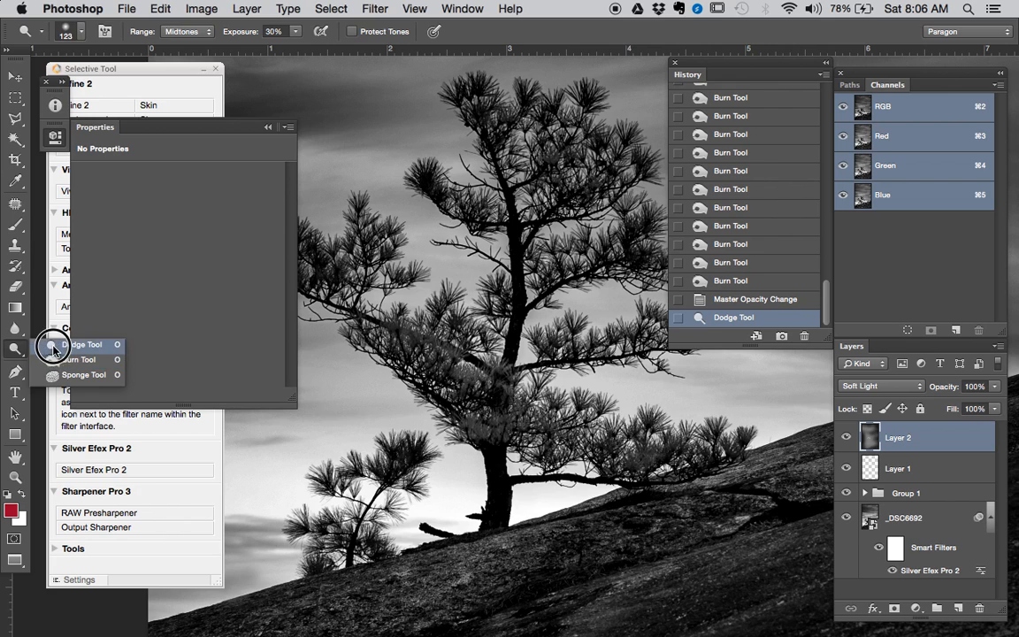
# Step: Dodge the remaining foliage, including the left and lower right branches, the needles around the trunk and the small side tree
pyautogui.moveTo(374, 251)
pyautogui.mouseDown()
pyautogui.moveTo(347, 261)
pyautogui.moveTo(372, 265)
pyautogui.moveTo(343, 253)
pyautogui.moveTo(358, 281)
pyautogui.mouseUp()
pyautogui.press('space')
pyautogui.press('space')
pyautogui.moveTo(518, 375)
pyautogui.mouseDown()
pyautogui.moveTo(398, 336)
pyautogui.moveTo(394, 321)
pyautogui.mouseUp()
pyautogui.moveTo(557, 228)
pyautogui.mouseDown()
pyautogui.moveTo(564, 209)
pyautogui.moveTo(557, 216)
pyautogui.moveTo(575, 220)
pyautogui.moveTo(566, 226)
pyautogui.mouseUp()
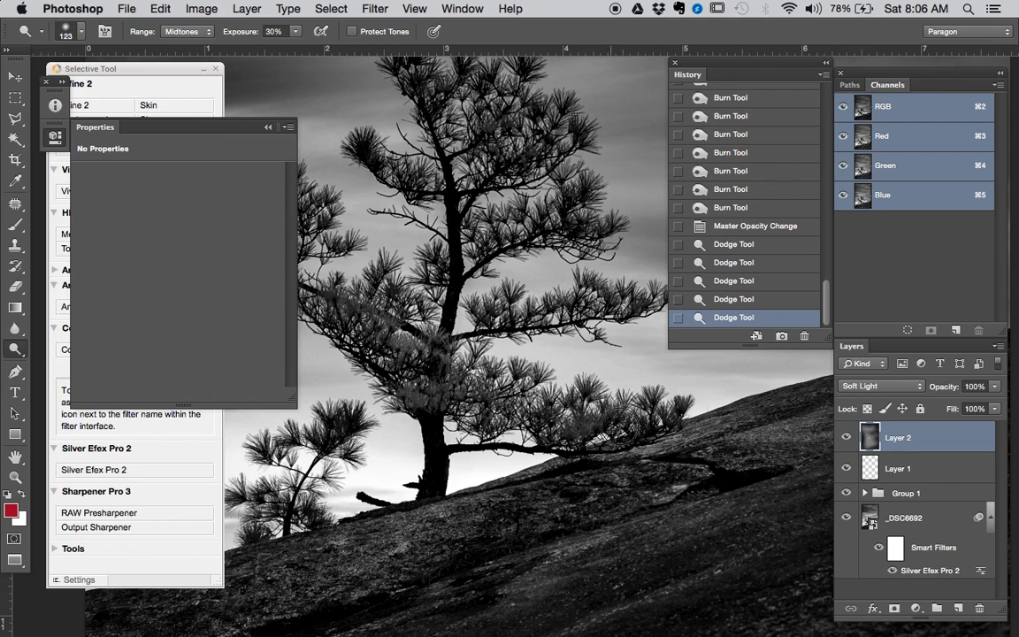
pyautogui.moveTo(639, 421); pyautogui.dragTo(652, 414)
pyautogui.click(433, 401)
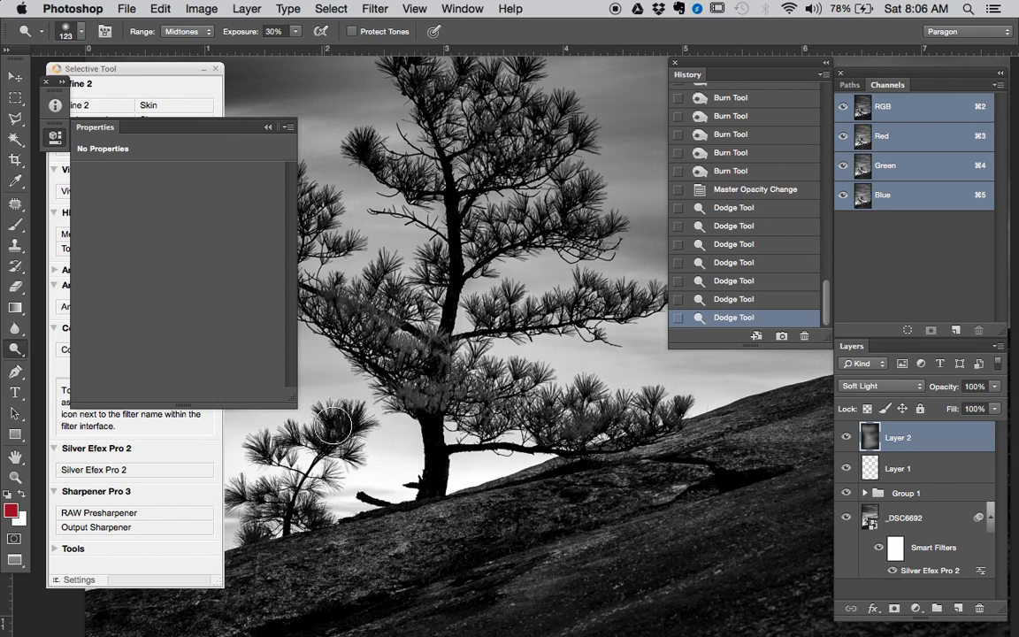
pyautogui.moveTo(330, 421)
pyautogui.mouseDown()
pyautogui.moveTo(331, 439)
pyautogui.moveTo(484, 282)
pyautogui.moveTo(467, 297)
pyautogui.mouseUp()
pyautogui.moveTo(410, 376); pyautogui.dragTo(434, 386)
# Step: Dodge highlights along the slope below the tree and toward its right end, using 324 px and 151 px brushes
pyautogui.press('super+minus')
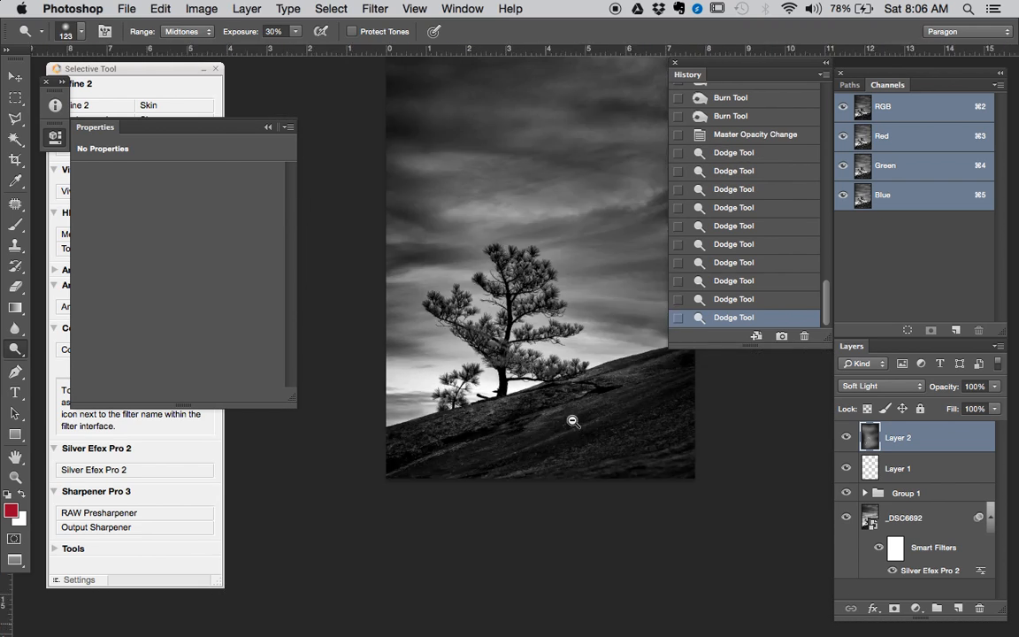
pyautogui.moveTo(573, 403); pyautogui.dragTo(611, 400)
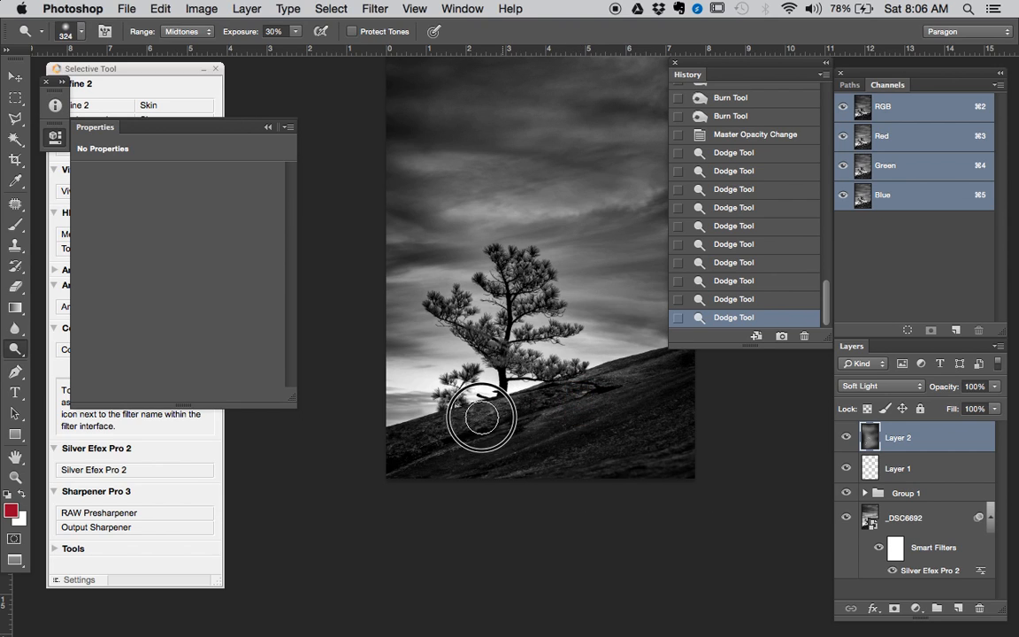
pyautogui.moveTo(459, 424)
pyautogui.mouseDown()
pyautogui.moveTo(519, 400)
pyautogui.moveTo(427, 430)
pyautogui.moveTo(433, 424)
pyautogui.mouseUp()
pyautogui.moveTo(615, 389)
pyautogui.mouseDown()
pyautogui.moveTo(656, 370)
pyautogui.moveTo(536, 418)
pyautogui.moveTo(613, 382)
pyautogui.moveTo(623, 396)
pyautogui.moveTo(577, 413)
pyautogui.moveTo(553, 398)
pyautogui.mouseUp()
pyautogui.moveTo(662, 362); pyautogui.dragTo(546, 406)
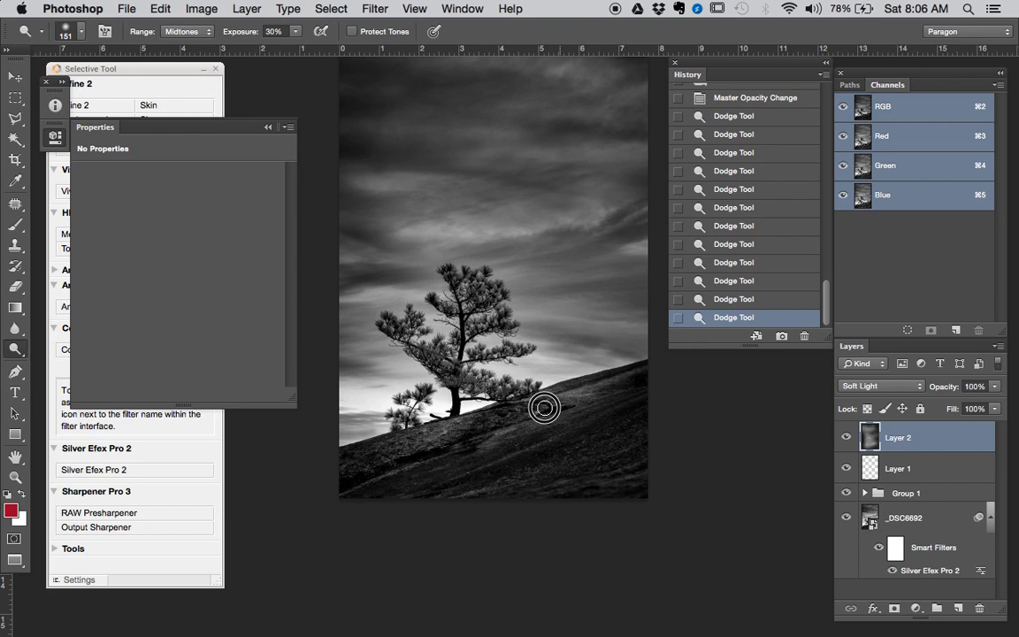
pyautogui.moveTo(648, 389)
pyautogui.mouseDown()
pyautogui.moveTo(566, 427)
pyautogui.moveTo(574, 435)
pyautogui.mouseUp()
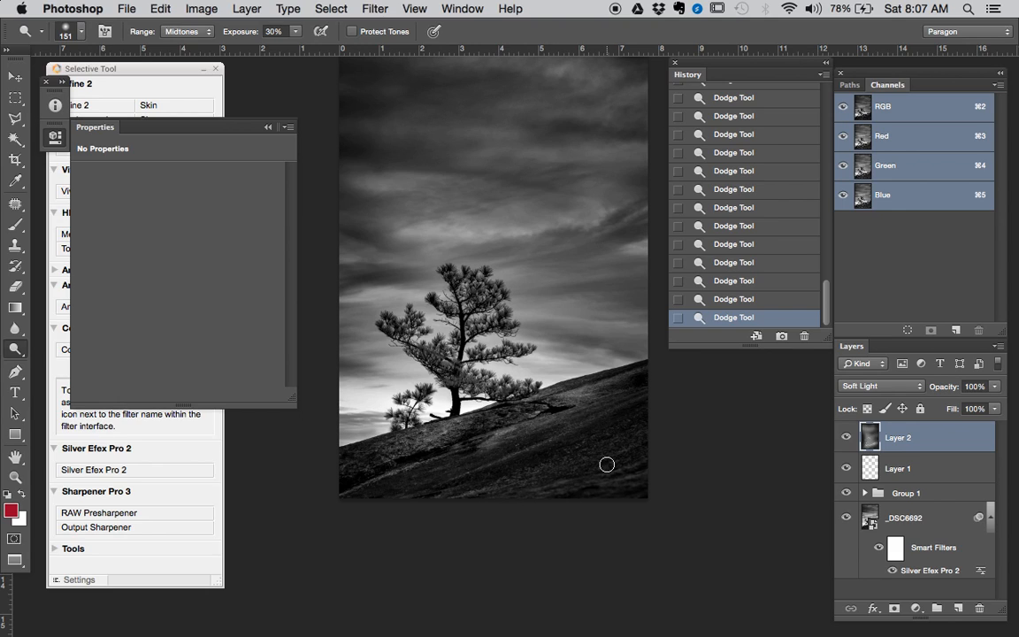
pyautogui.moveTo(634, 385)
pyautogui.mouseDown()
pyautogui.moveTo(646, 373)
pyautogui.moveTo(637, 398)
pyautogui.moveTo(601, 411)
pyautogui.moveTo(623, 421)
pyautogui.mouseUp()
# Step: Burn shadow streaks along the slope with a 266 px brush and dodge a small area below the tree at 144 px
pyautogui.moveTo(524, 431)
pyautogui.mouseDown()
pyautogui.moveTo(587, 414)
pyautogui.moveTo(414, 474)
pyautogui.moveTo(446, 458)
pyautogui.mouseUp()
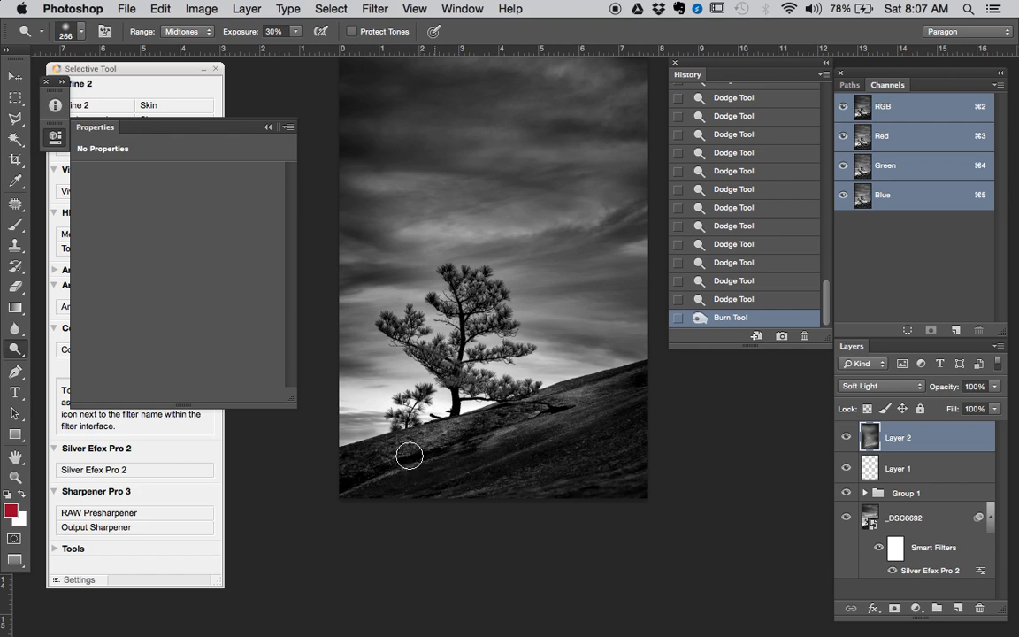
pyautogui.moveTo(394, 445); pyautogui.dragTo(389, 446)
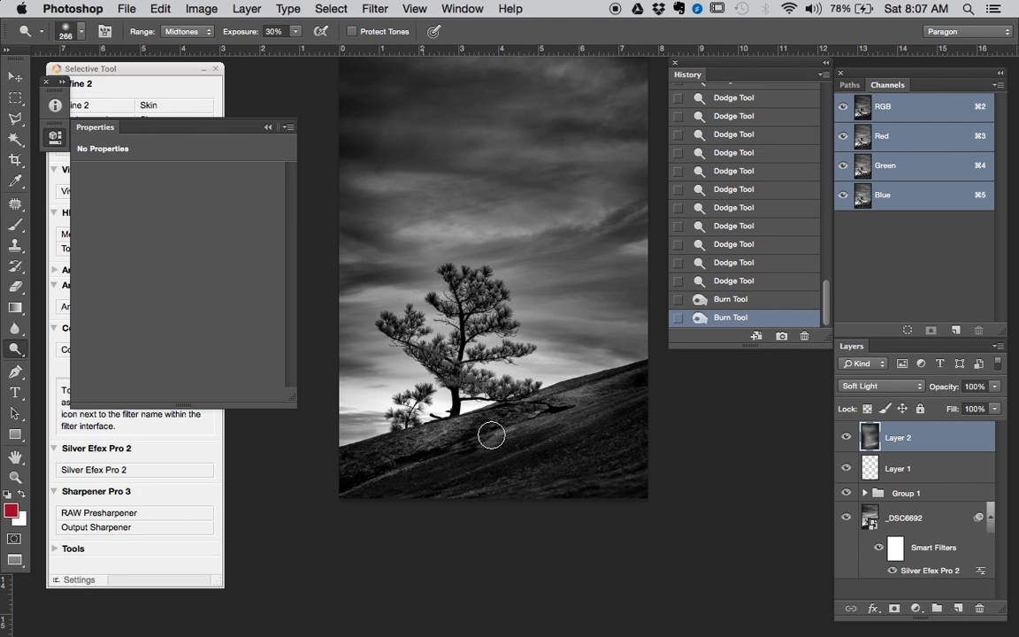
pyautogui.moveTo(559, 402)
pyautogui.mouseDown()
pyautogui.moveTo(537, 405)
pyautogui.moveTo(577, 407)
pyautogui.moveTo(644, 379)
pyautogui.mouseUp()
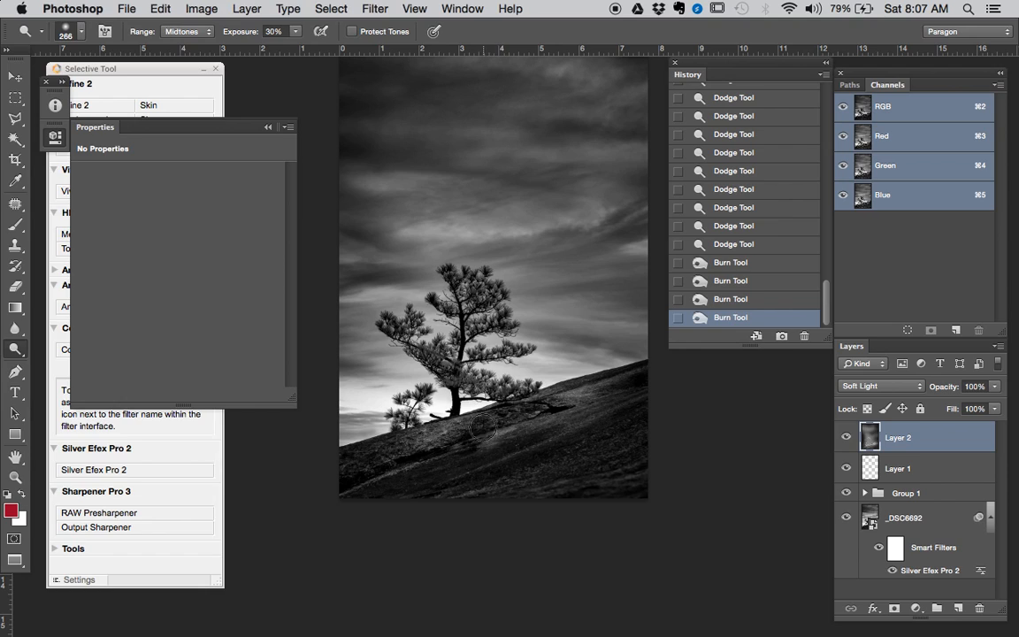
pyautogui.moveTo(507, 431)
pyautogui.keyDown('ctrl'); pyautogui.keyDown('alt'); pyautogui.mouseDown()
pyautogui.moveTo(498, 428)
pyautogui.moveTo(508, 435)
pyautogui.mouseUp(); pyautogui.keyUp('alt'); pyautogui.keyUp('ctrl')
# Step: Compare the image with the dodge-and-burn layer hidden and shown
pyautogui.click(847, 438)
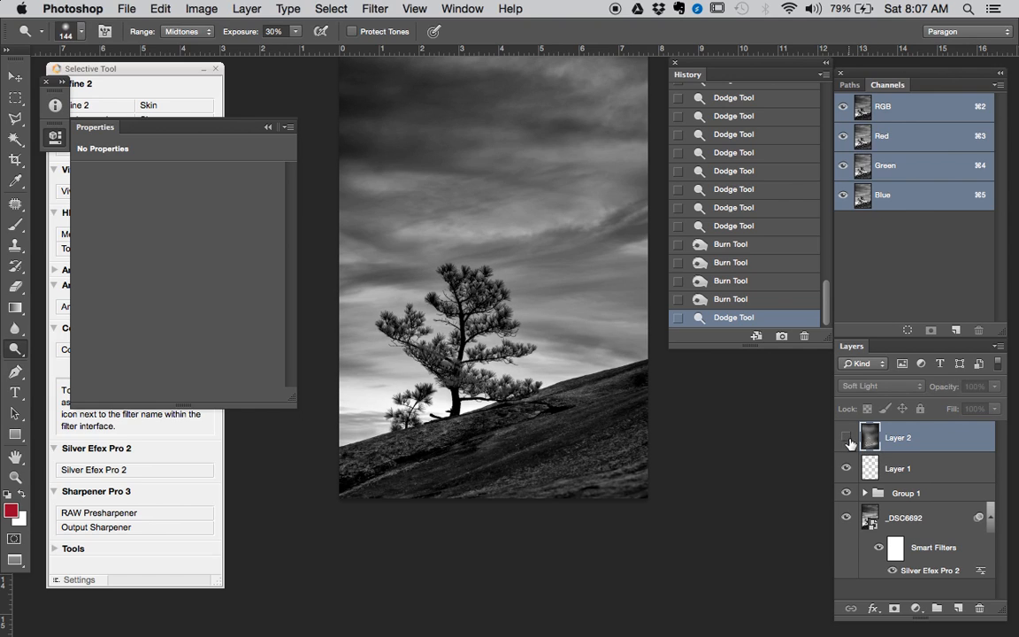
pyautogui.click(847, 438)
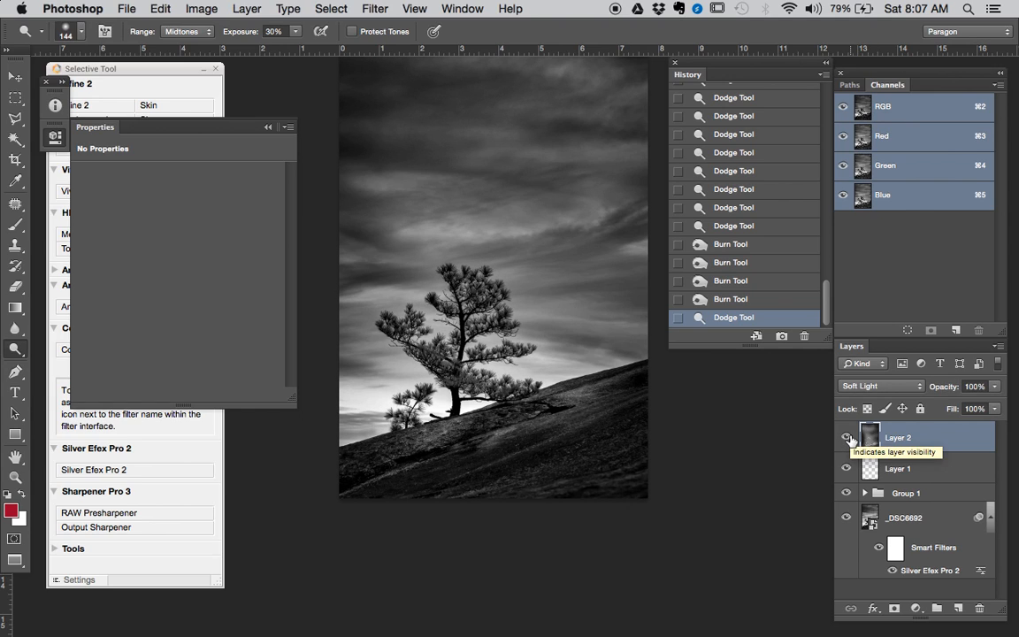
pyautogui.click(848, 438)
pyautogui.click(847, 438)
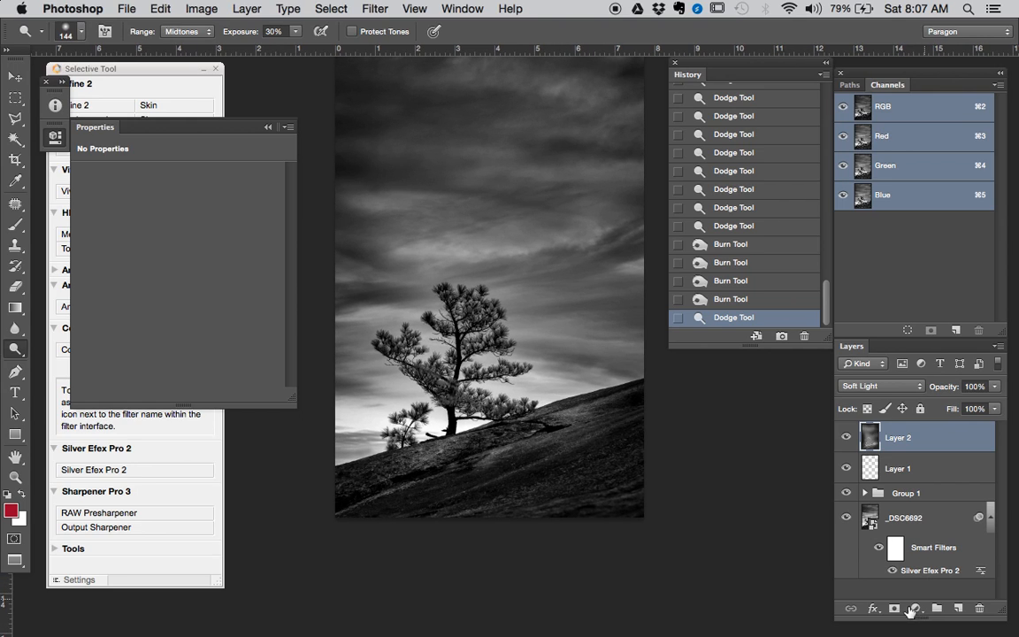
# Step: Add a layer mask to the dodge-and-burn layer and paint black at 50% opacity with a 518 px brush over the slope's right side
pyautogui.click(894, 608)
pyautogui.press('b')
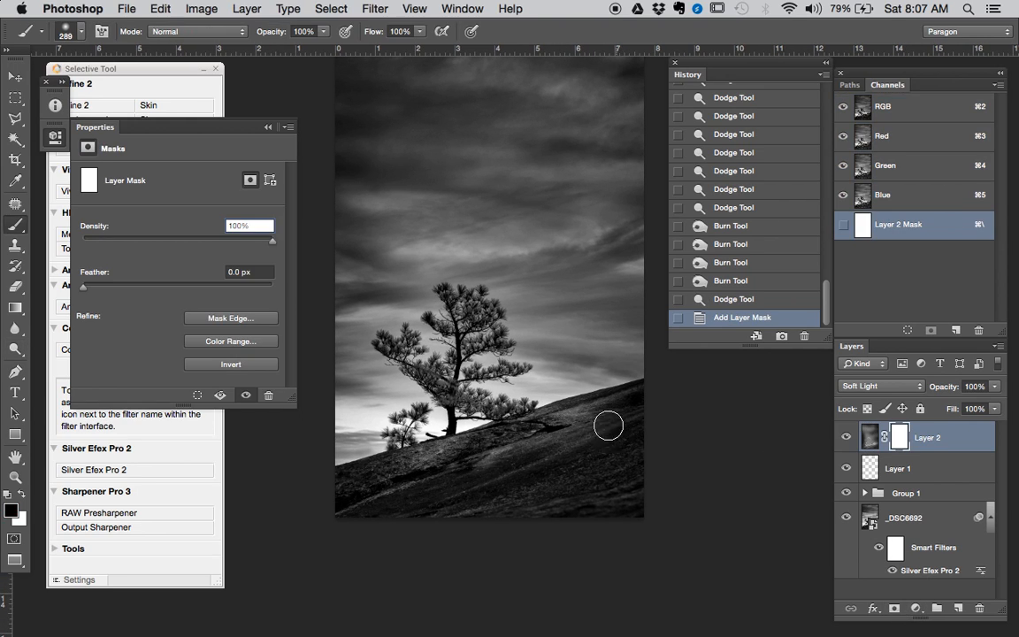
pyautogui.moveTo(602, 414); pyautogui.dragTo(611, 415)
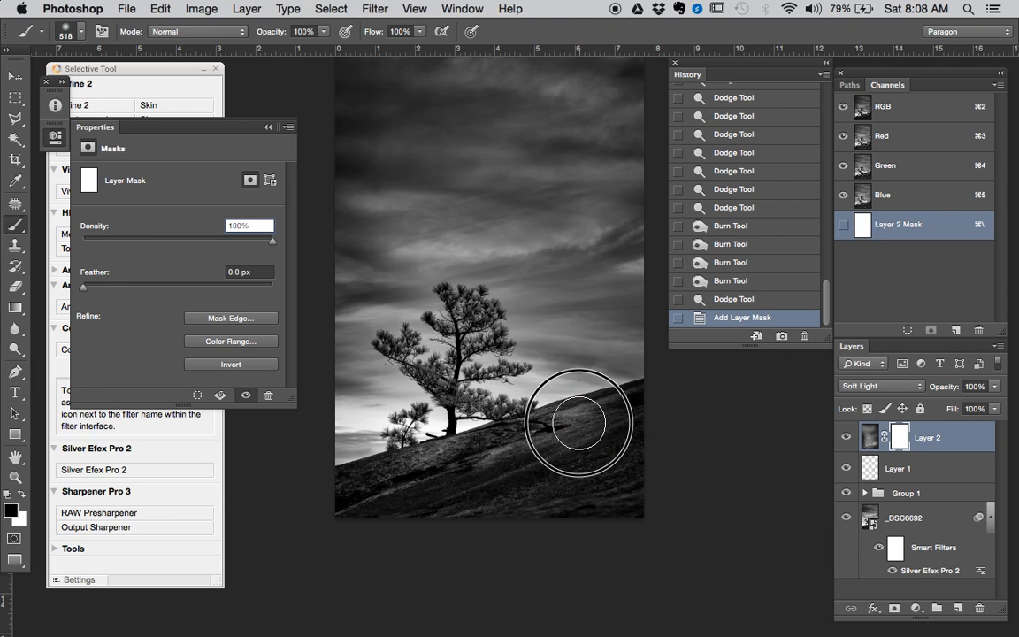
pyautogui.press('5')
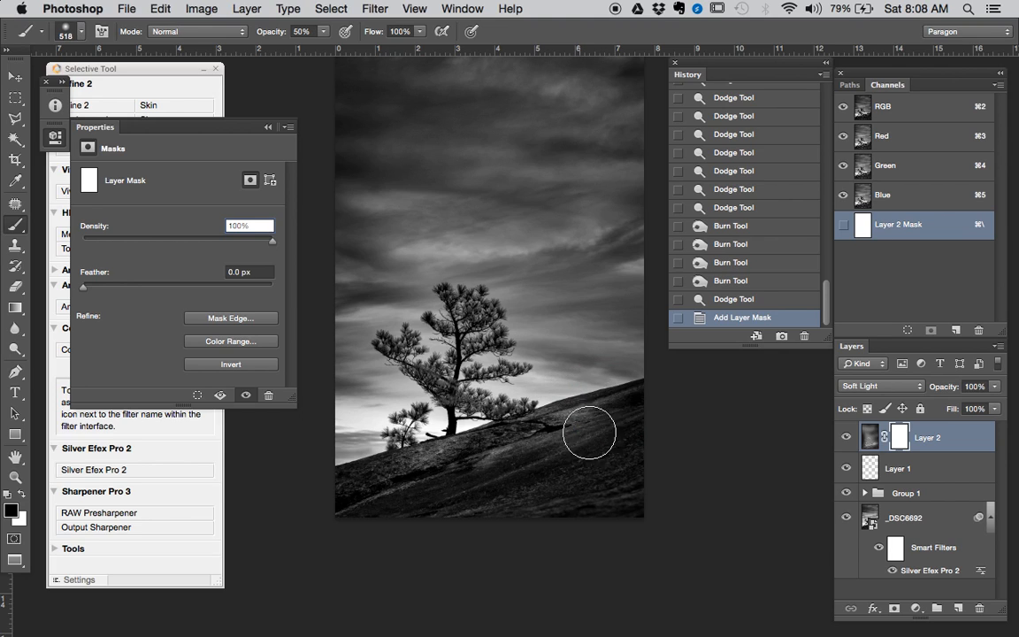
pyautogui.click(603, 472)
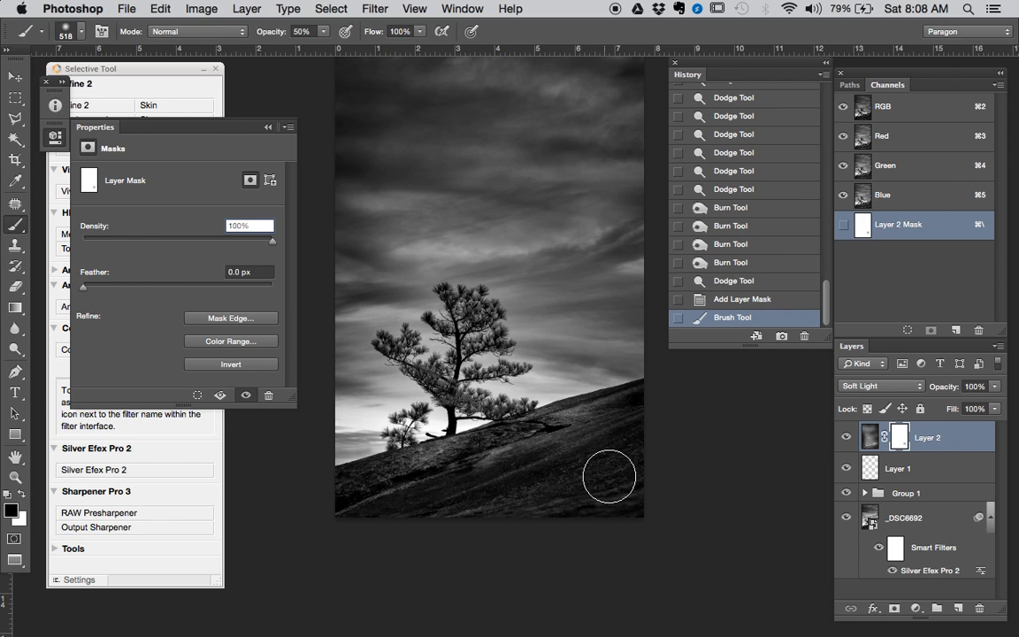
pyautogui.moveTo(574, 430)
pyautogui.mouseDown()
pyautogui.moveTo(583, 422)
pyautogui.moveTo(518, 432)
pyautogui.moveTo(489, 449)
pyautogui.moveTo(607, 408)
pyautogui.mouseUp()
pyautogui.moveTo(617, 401); pyautogui.dragTo(585, 419)
pyautogui.click(847, 438)
pyautogui.click(849, 439)
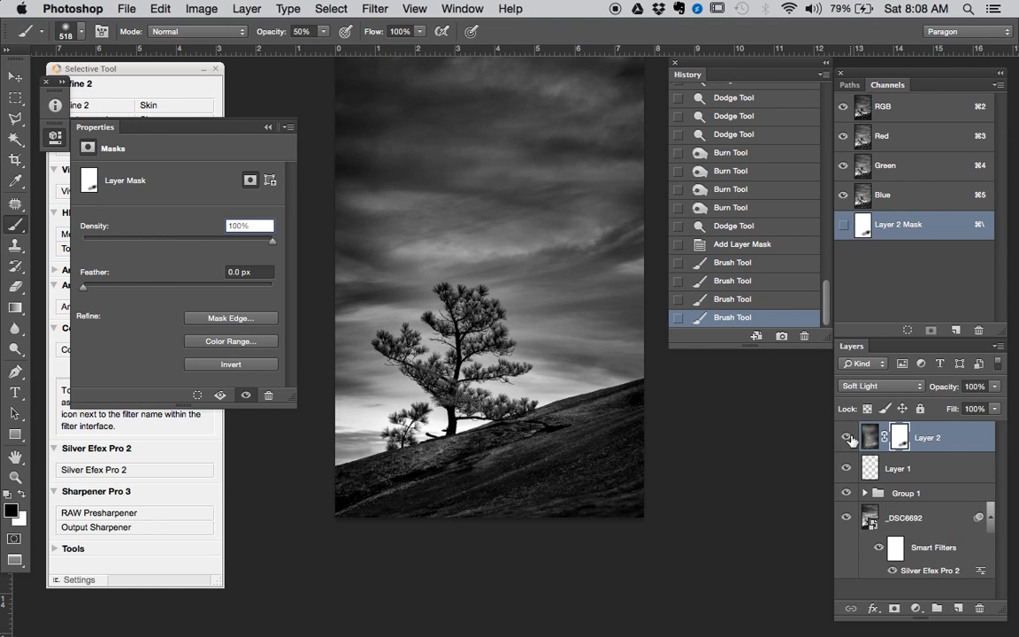
# Step: Mask the slope to the right of the tree more strongly, raising the black brush's opacity to 70% and 100%
pyautogui.moveTo(578, 419)
pyautogui.mouseDown()
pyautogui.moveTo(591, 415)
pyautogui.moveTo(568, 418)
pyautogui.moveTo(597, 409)
pyautogui.moveTo(563, 421)
pyautogui.mouseUp()
pyautogui.press('7')
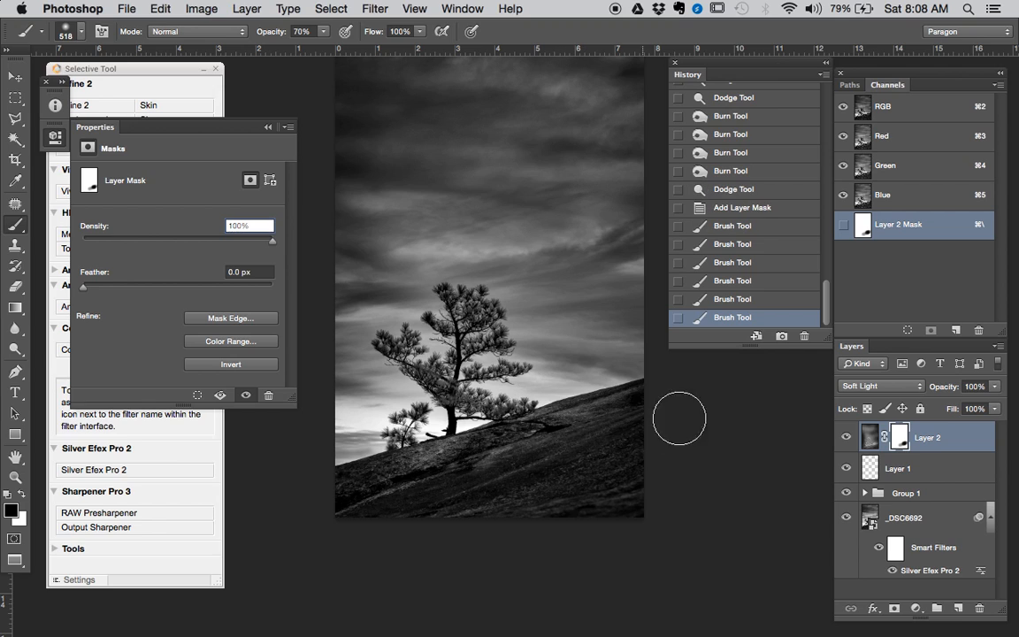
pyautogui.keyDown('alt'); pyautogui.click(896, 438); pyautogui.keyUp('alt')
pyautogui.keyDown('alt'); pyautogui.click(896, 438); pyautogui.keyUp('alt')
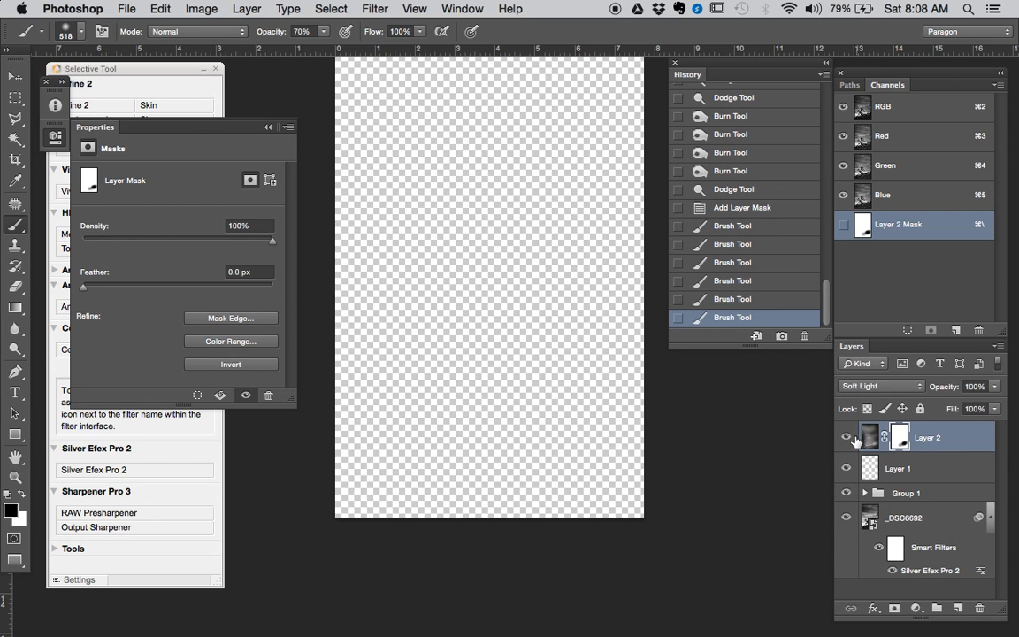
pyautogui.moveTo(588, 408)
pyautogui.mouseDown()
pyautogui.moveTo(597, 416)
pyautogui.moveTo(566, 398)
pyautogui.mouseUp()
pyautogui.press('0')
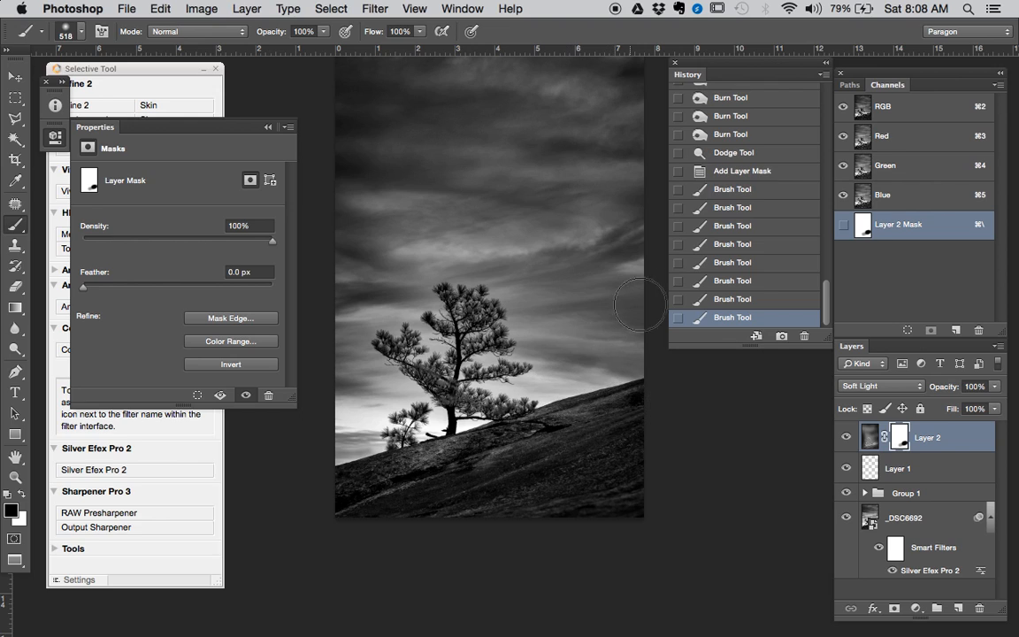
# Step: Compare the whole image with the masked dodge-and-burn layer hidden and shown
pyautogui.click(847, 437)
pyautogui.click(848, 436)
pyautogui.click(847, 437)
pyautogui.click(847, 437)
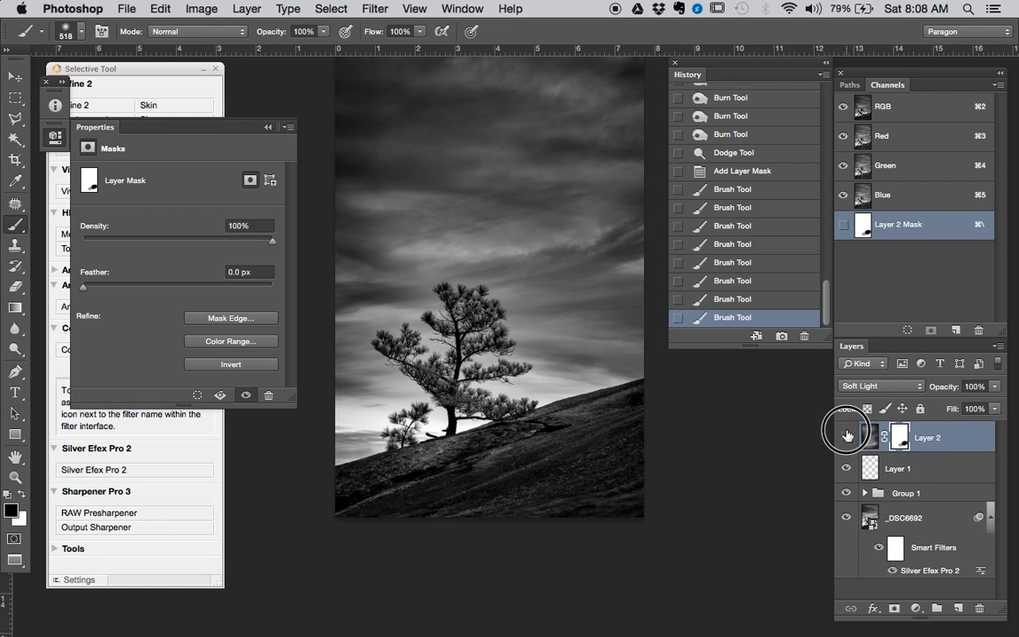
pyautogui.click(847, 437)
pyautogui.scroll(-1, 573, 429)
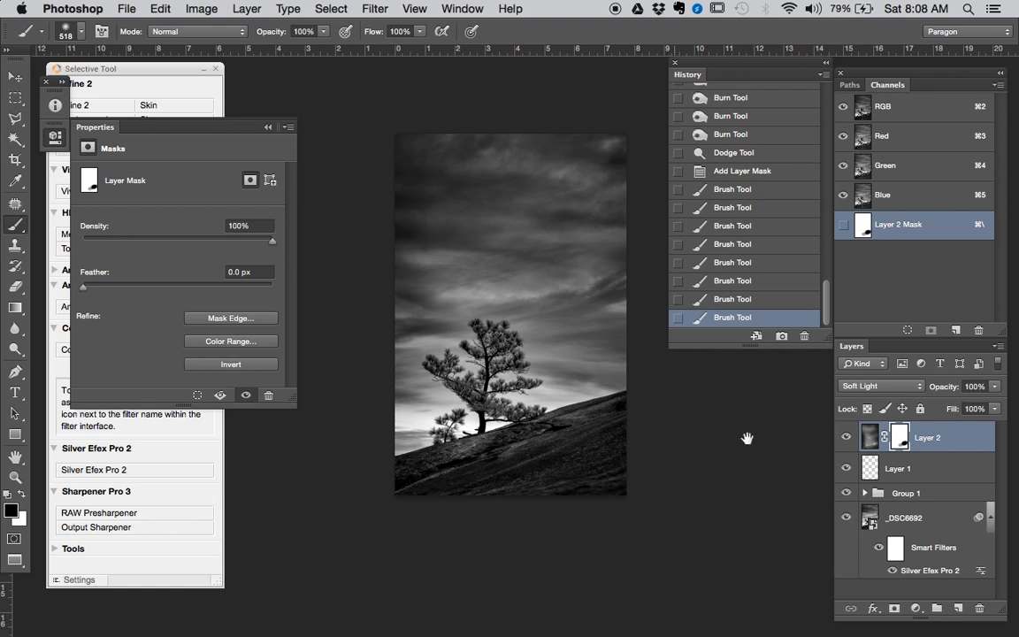
pyautogui.click(847, 437)
pyautogui.click(848, 437)
pyautogui.click(848, 437)
pyautogui.click(848, 437)
# Step: Add a Curves adjustment layer above the dodge-and-burn layer, raise the midtones, and add an anchor point in the shadows
pyautogui.click(917, 607)
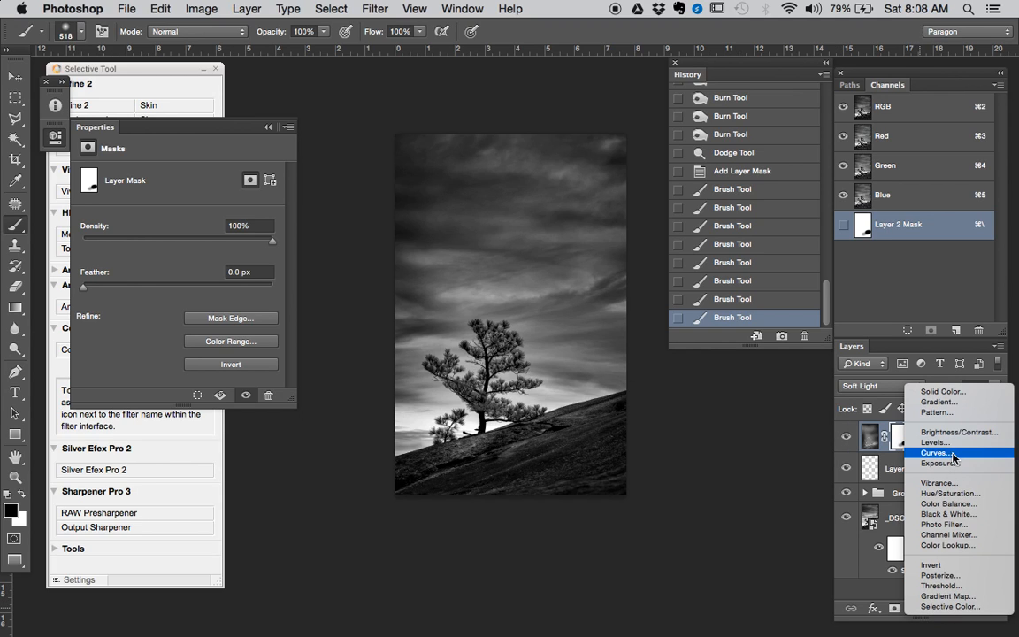
pyautogui.click(953, 454)
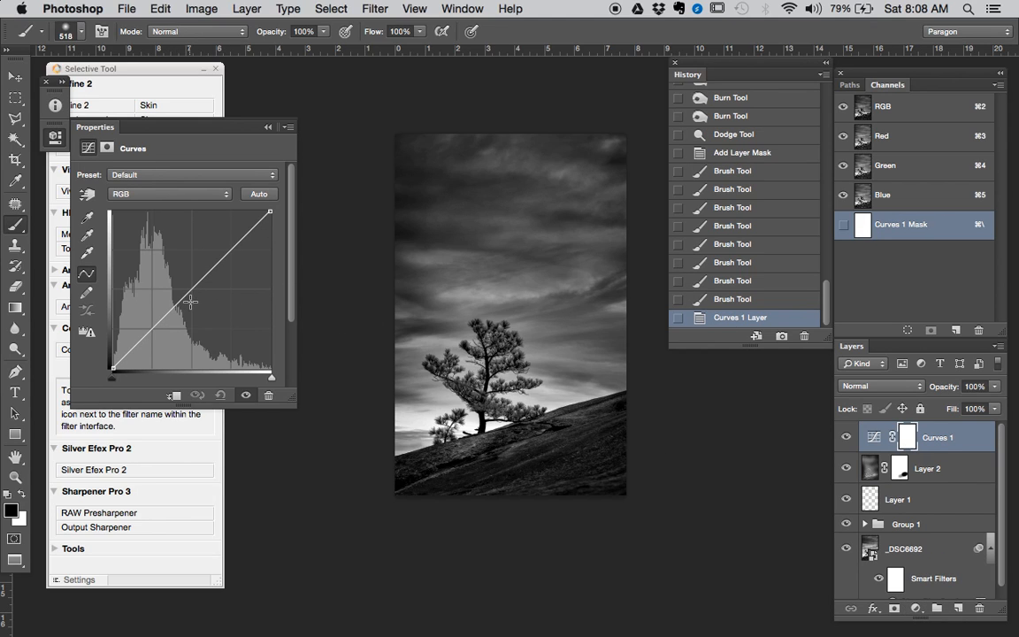
pyautogui.moveTo(189, 305); pyautogui.dragTo(184, 293)
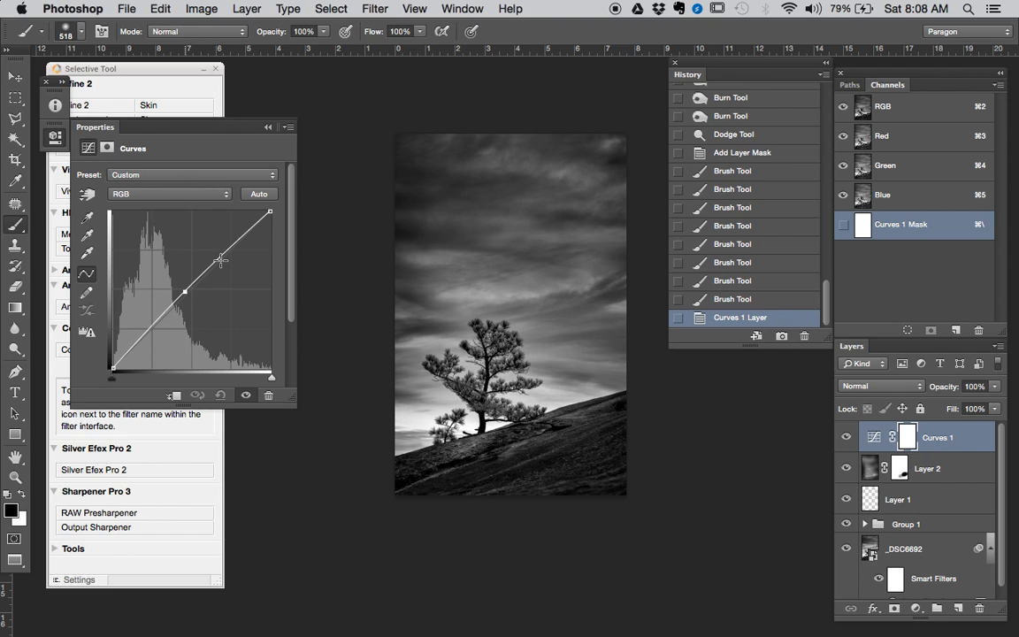
pyautogui.click(86, 195)
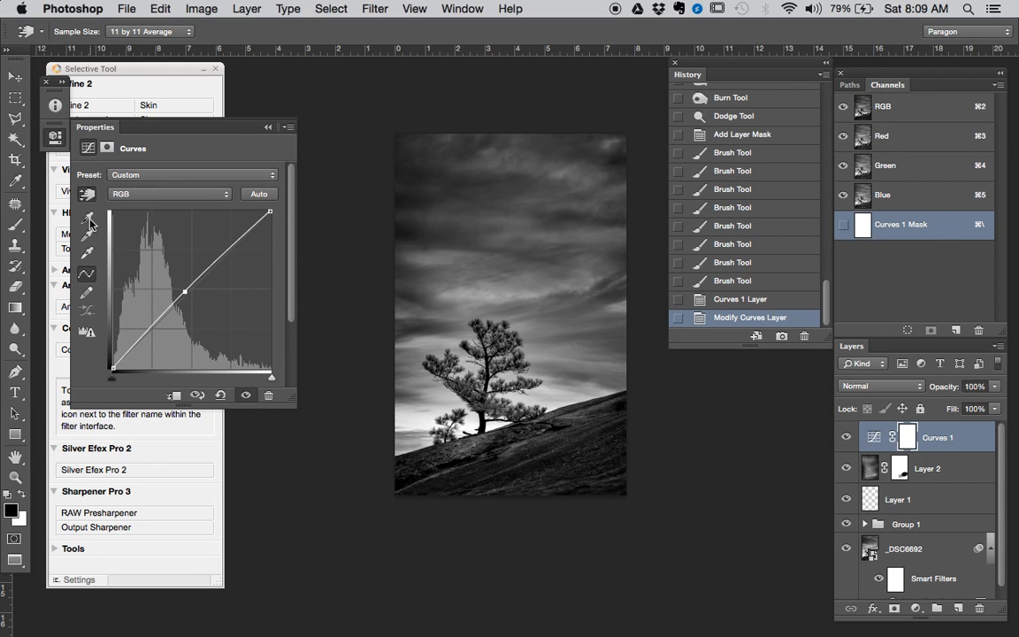
pyautogui.moveTo(185, 292); pyautogui.dragTo(190, 279)
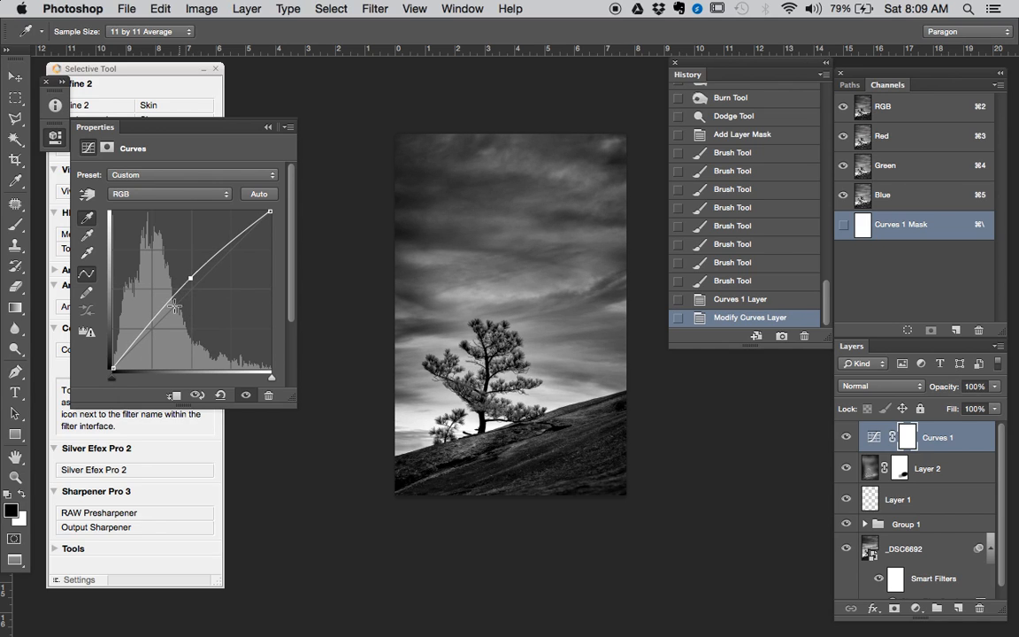
pyautogui.click(143, 337)
pyautogui.moveTo(143, 337); pyautogui.dragTo(141, 337)
# Step: Compare the image with the Curves layer hidden and shown
pyautogui.click(846, 438)
pyautogui.click(847, 438)
pyautogui.click(847, 438)
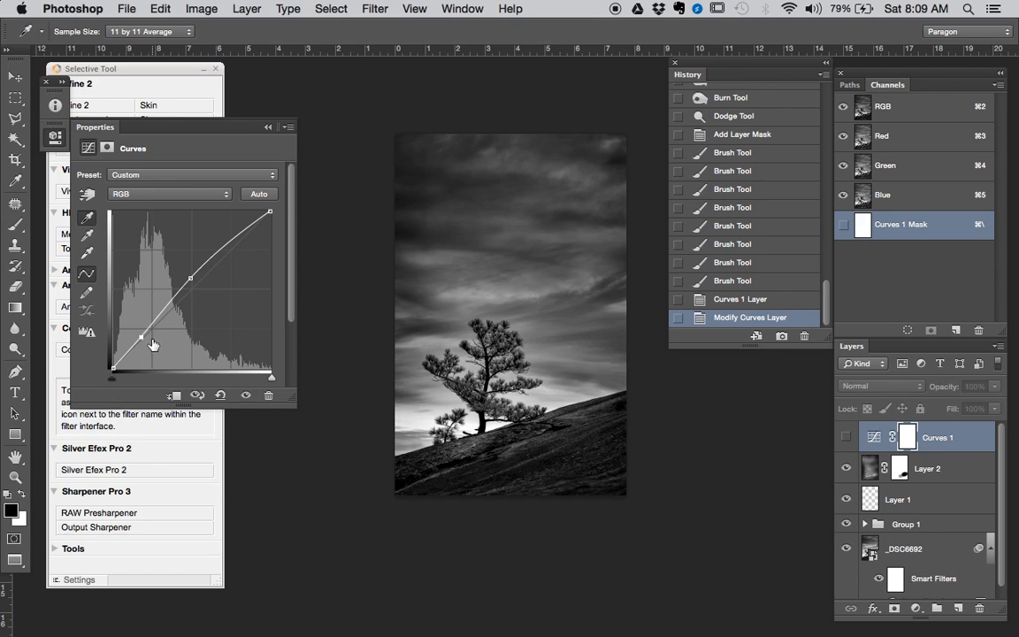
pyautogui.click(847, 438)
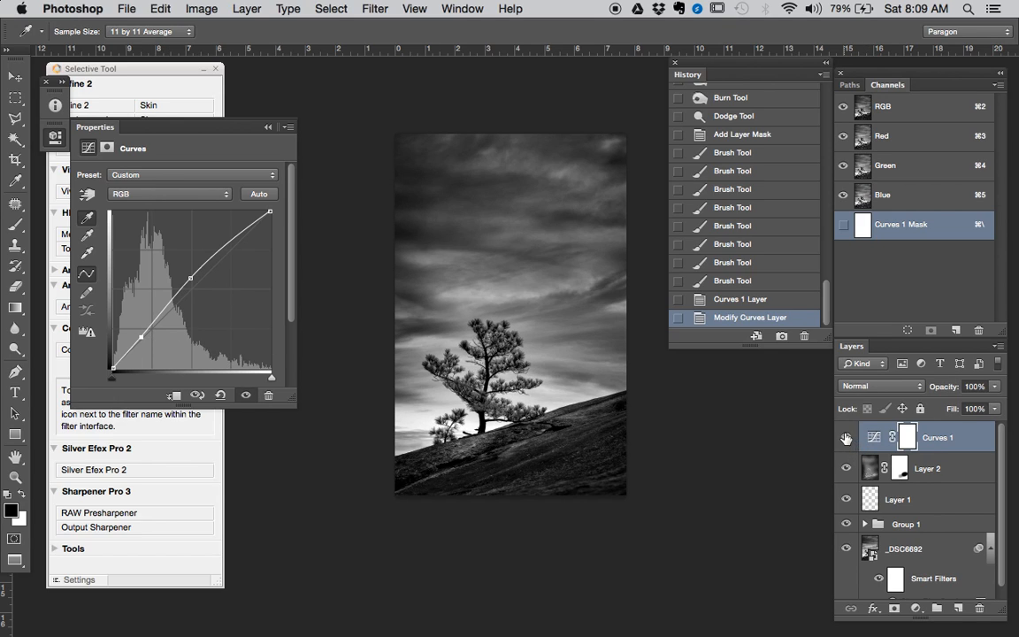
# Step: Try sampling the sky beside the tree as the Curves black point, and undo it
pyautogui.click(559, 355)
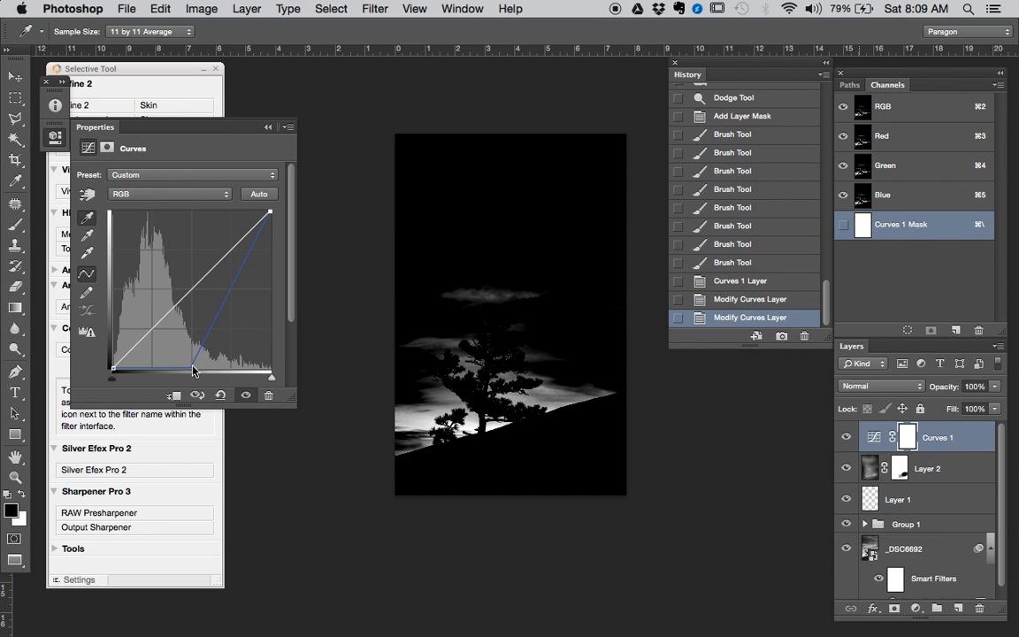
pyautogui.press('super+z')
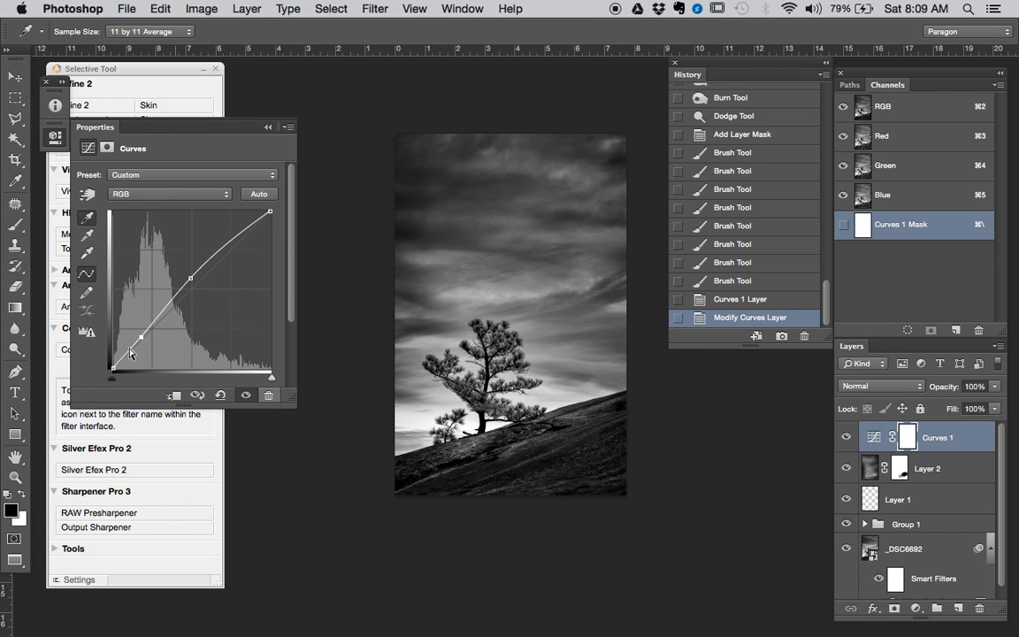
# Step: Lower the curve slightly at its shadow point for more contrast and check the effect by switching the Curves layer off and on
pyautogui.moveTo(143, 337); pyautogui.dragTo(144, 337)
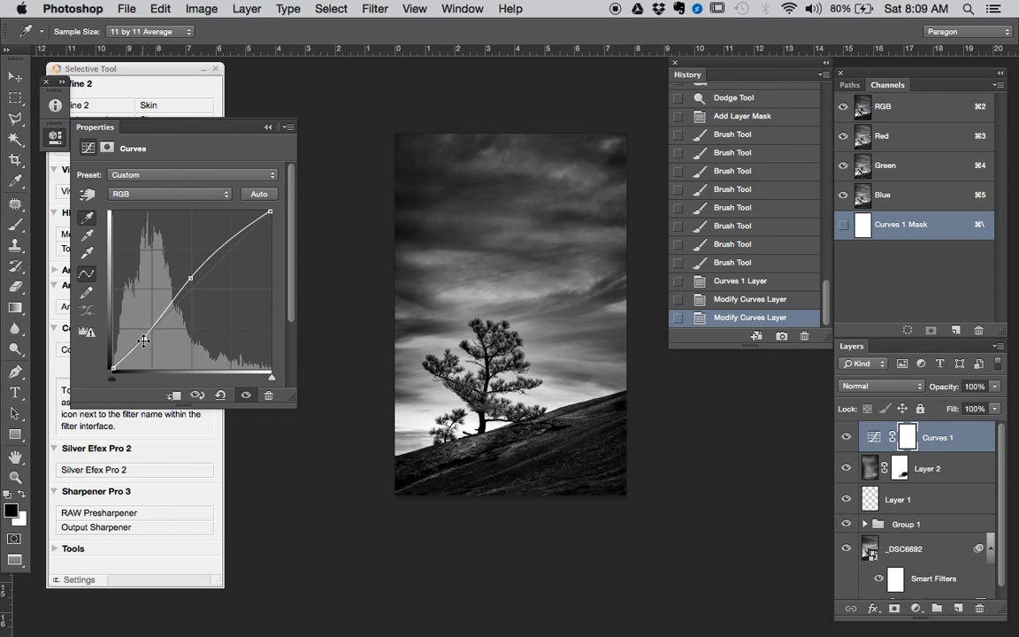
pyautogui.click(848, 441)
pyautogui.click(849, 442)
pyautogui.click(847, 437)
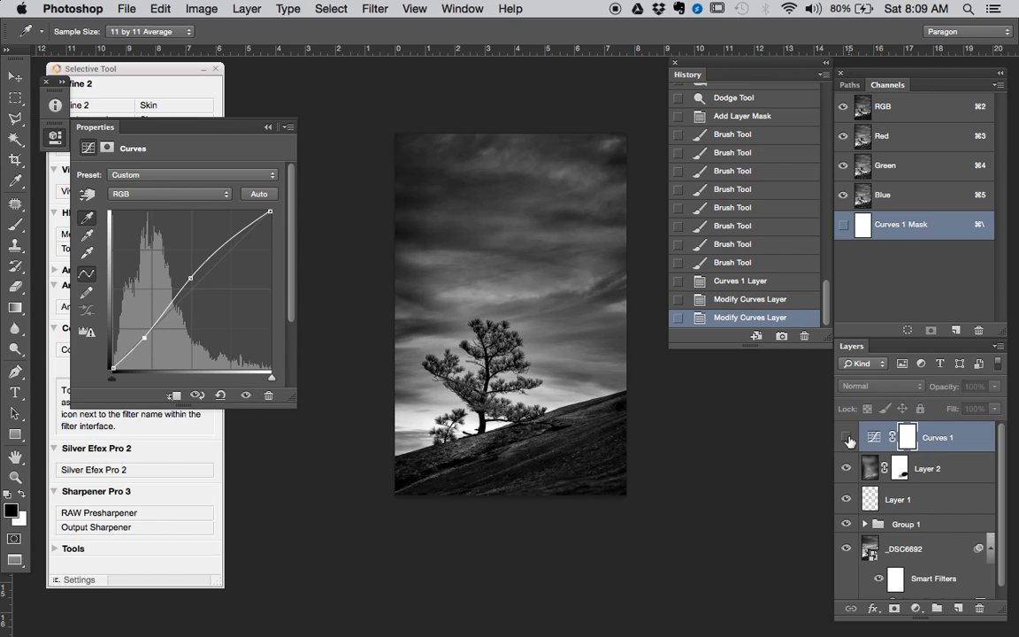
pyautogui.click(847, 438)
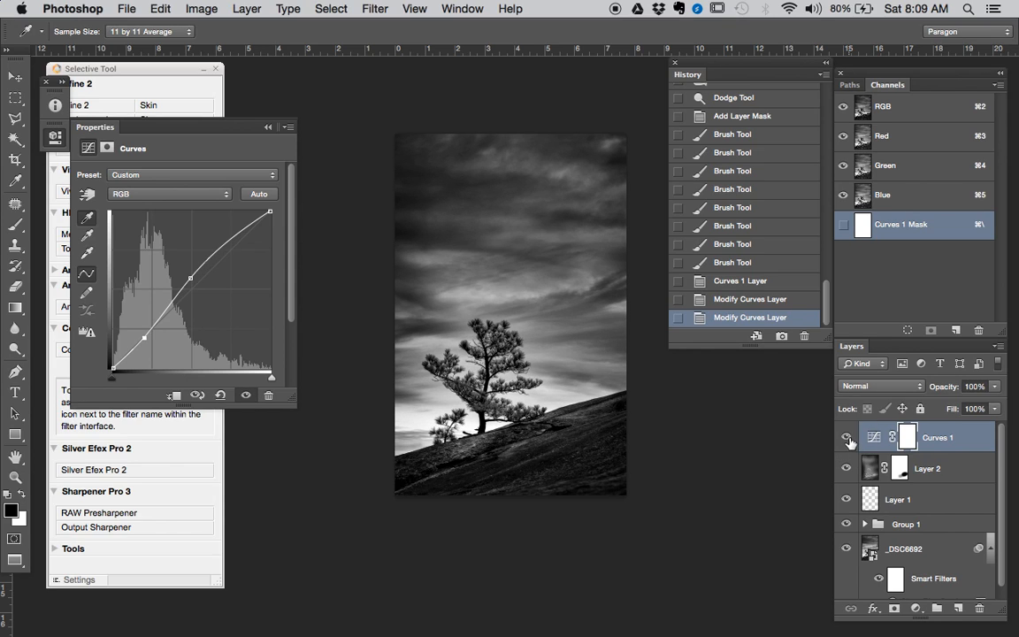
pyautogui.click(846, 438)
pyautogui.click(847, 438)
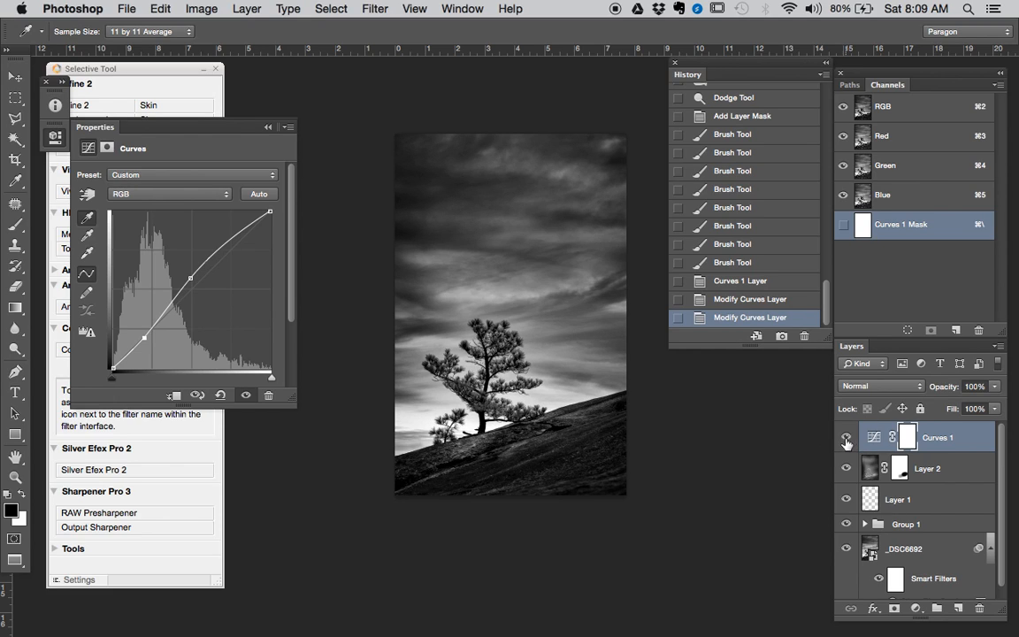